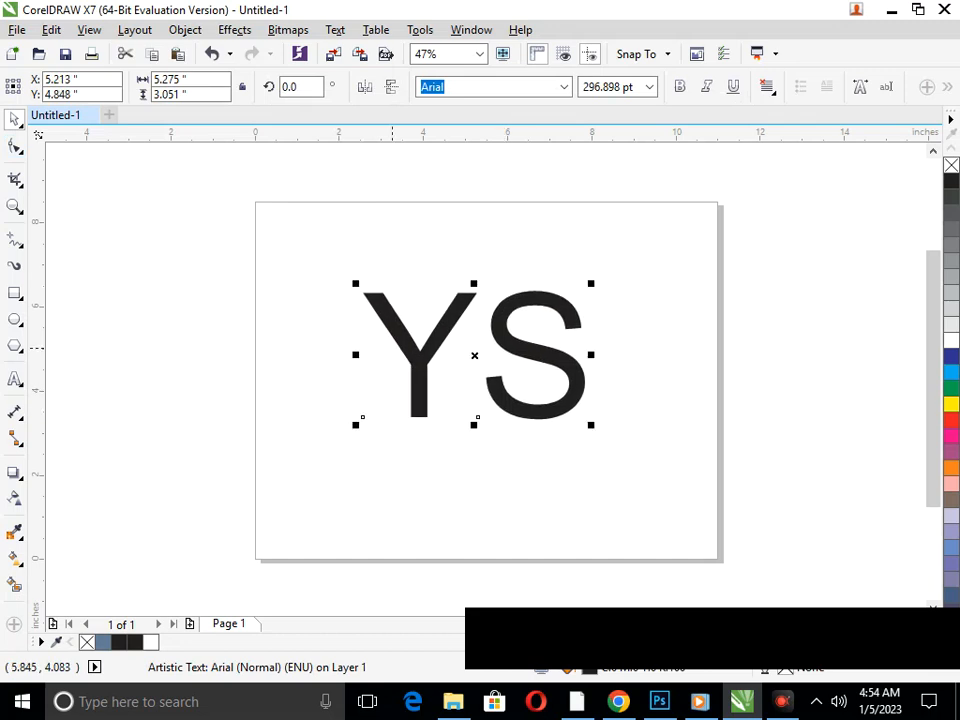
# Break the YS text apart into separate letters and move the Y over the S so they overlap
pyautogui.click(185, 30)
pyautogui.click(307, 268)
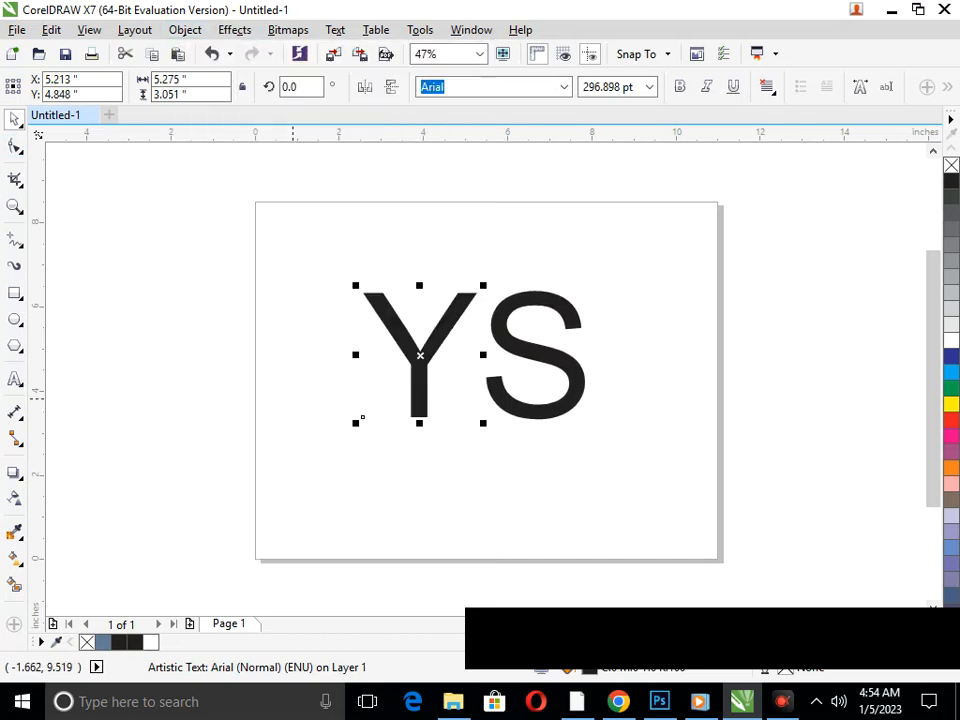
pyautogui.click(394, 391)
pyautogui.moveTo(417, 361); pyautogui.dragTo(500, 355)
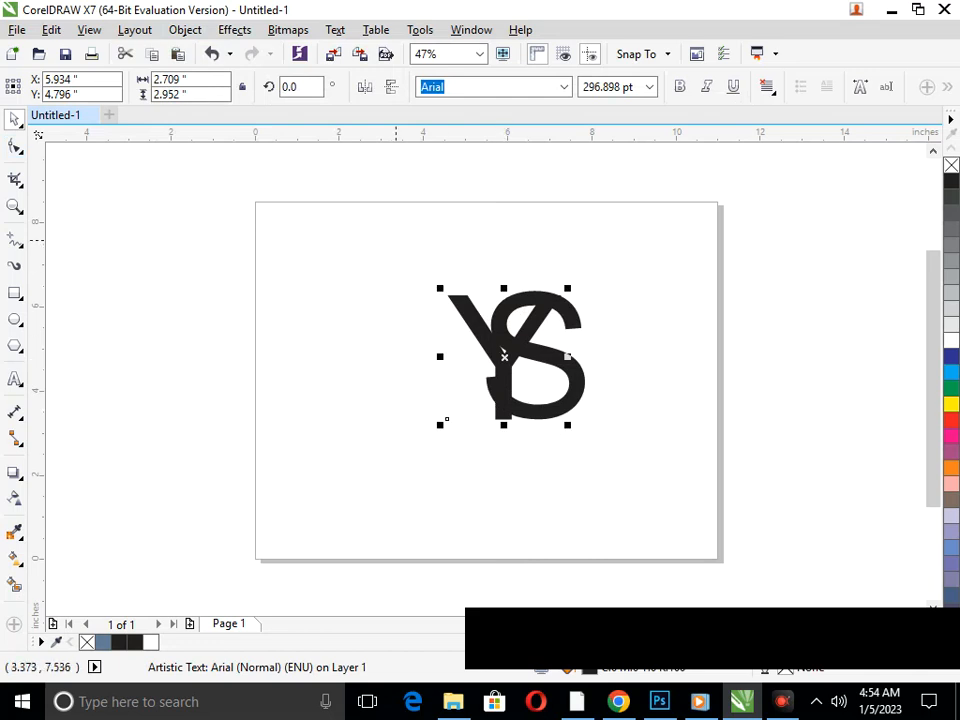
# Convert both letters to curves and give them a black outline with no fill
pyautogui.moveTo(404, 254); pyautogui.dragTo(722, 509)
pyautogui.click(185, 30)
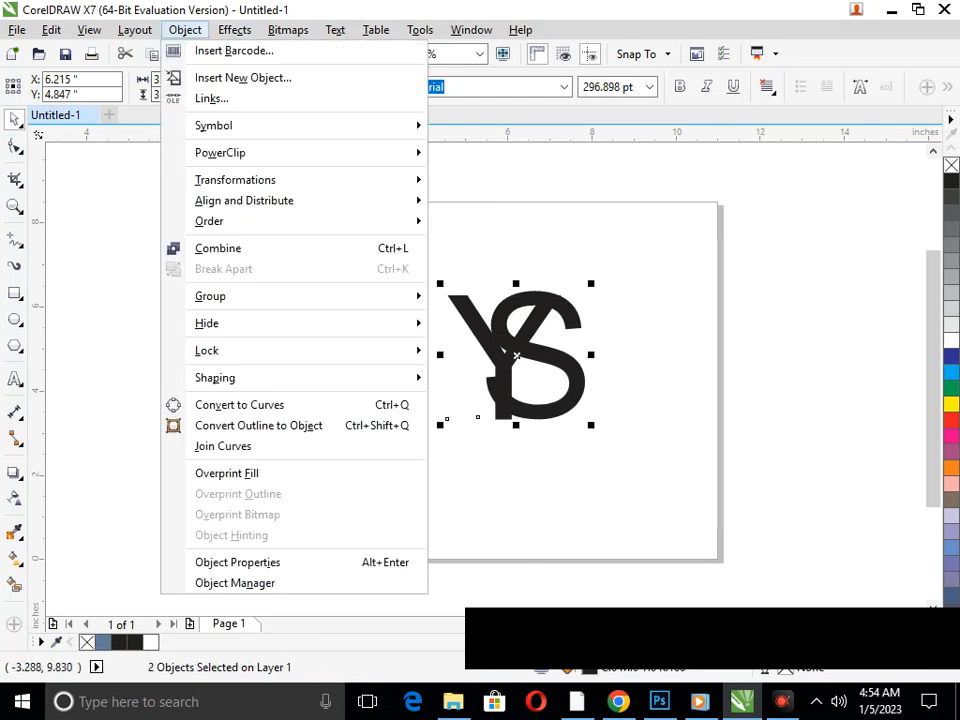
pyautogui.click(239, 404)
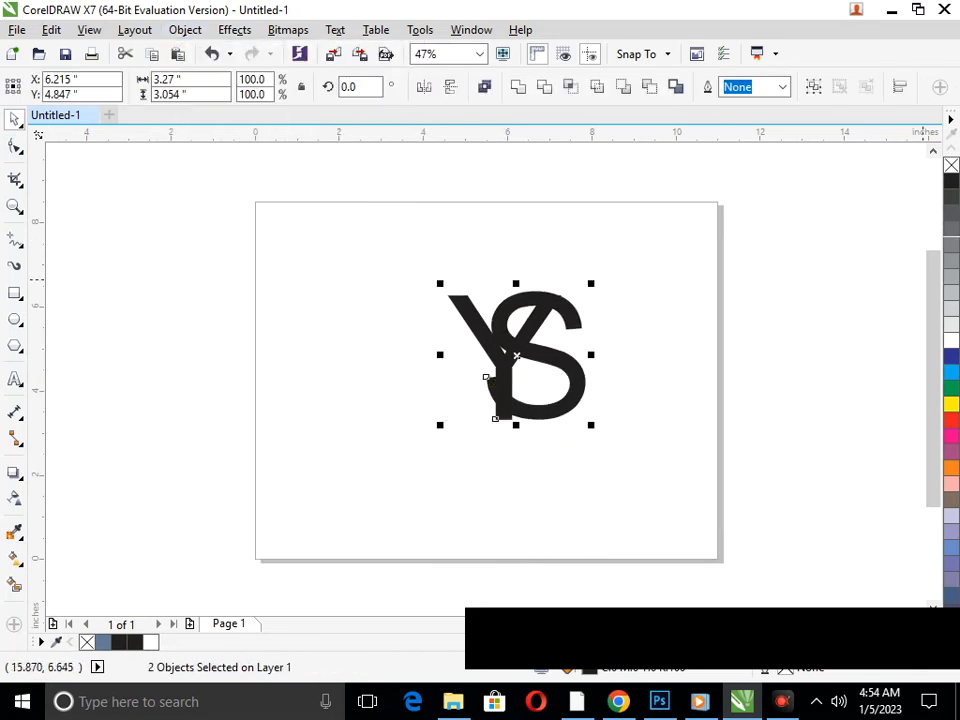
pyautogui.rightClick(951, 181)
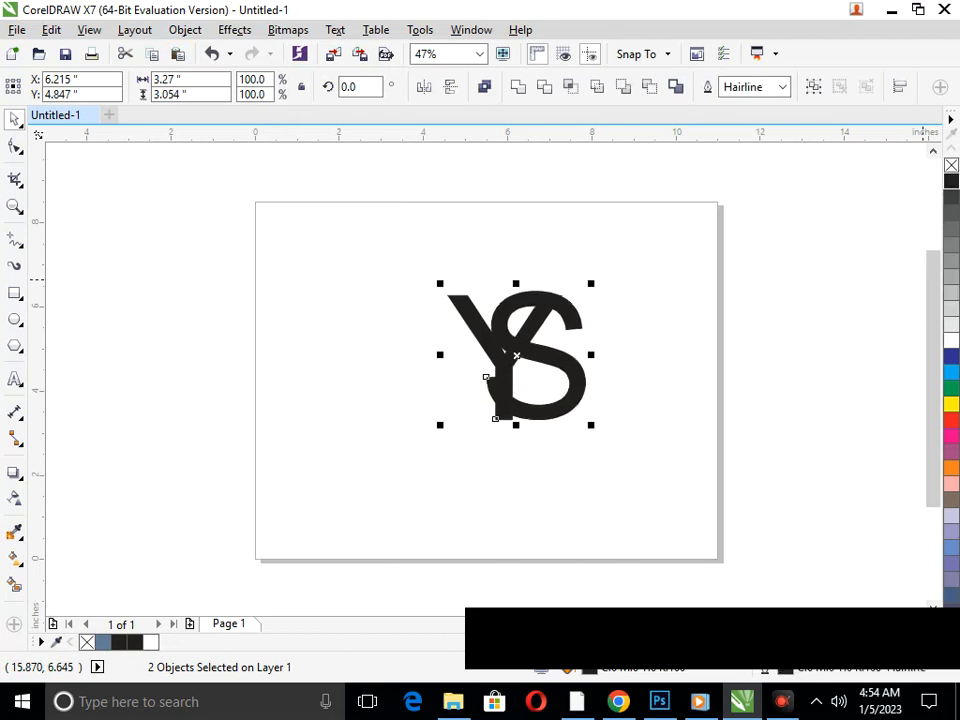
pyautogui.click(951, 165)
pyautogui.click(524, 491)
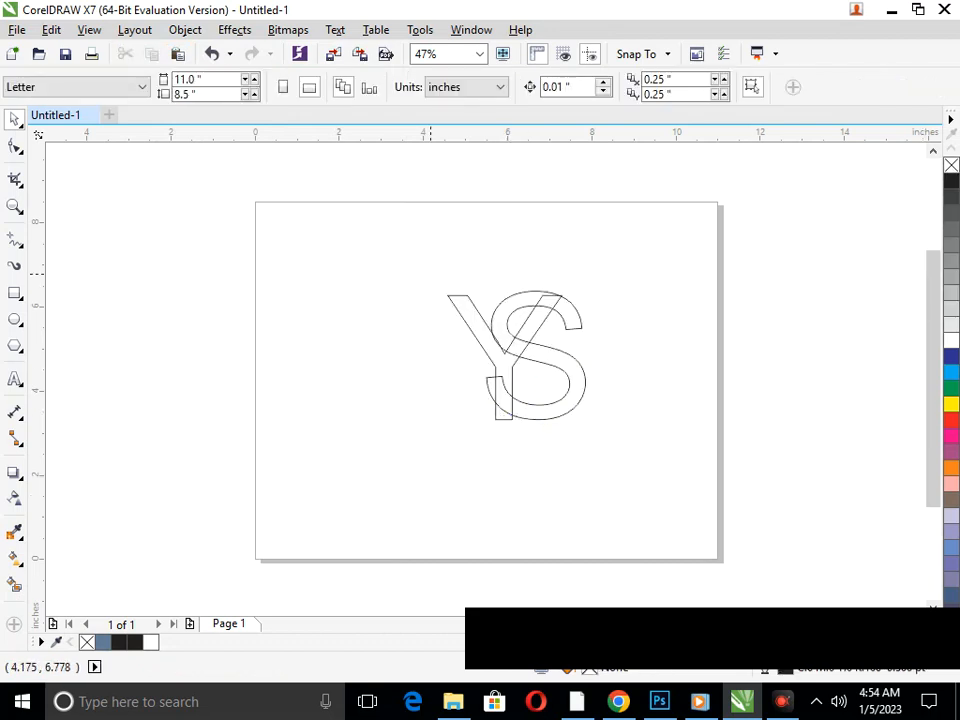
# Move the two top corners of the Y's right arm onto the S's outer curve and bend the edge between them to follow it
pyautogui.scroll(4, 545, 277)
pyautogui.scroll(3, 712, 396)
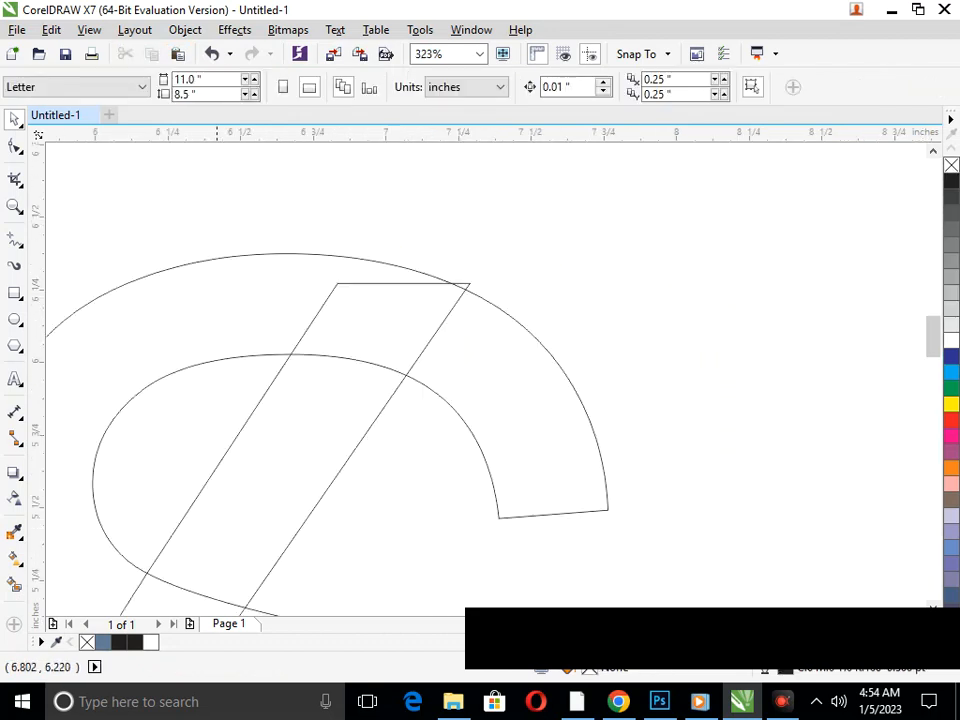
pyautogui.click(14, 146)
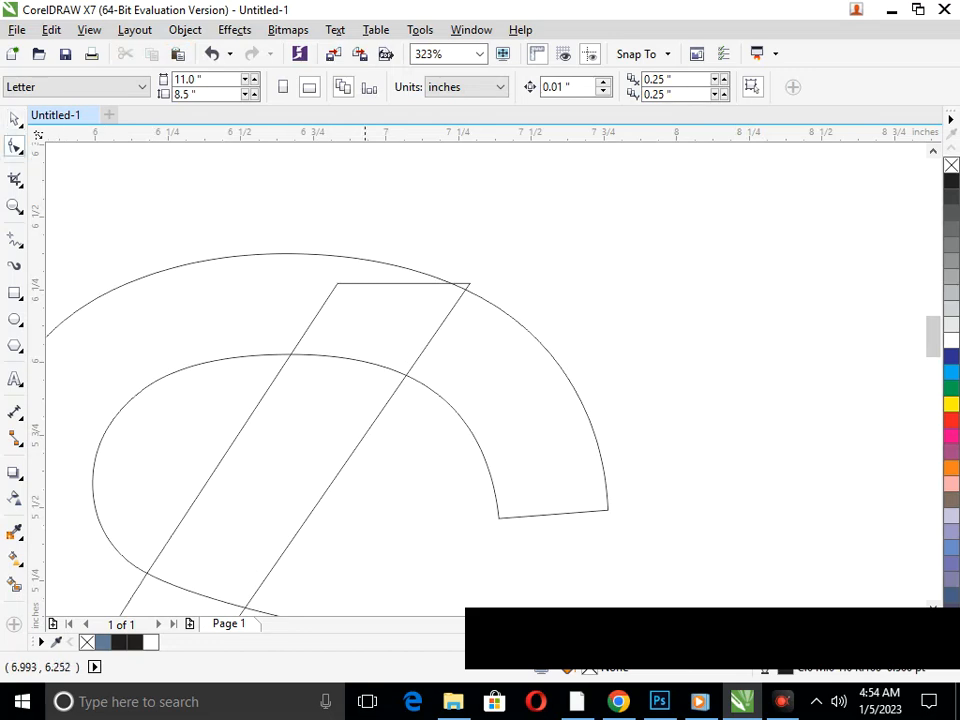
pyautogui.scroll(3, 436, 262)
pyautogui.click(578, 396)
pyautogui.moveTo(578, 396); pyautogui.dragTo(566, 410)
pyautogui.click(231, 395)
pyautogui.moveTo(231, 395); pyautogui.dragTo(271, 327)
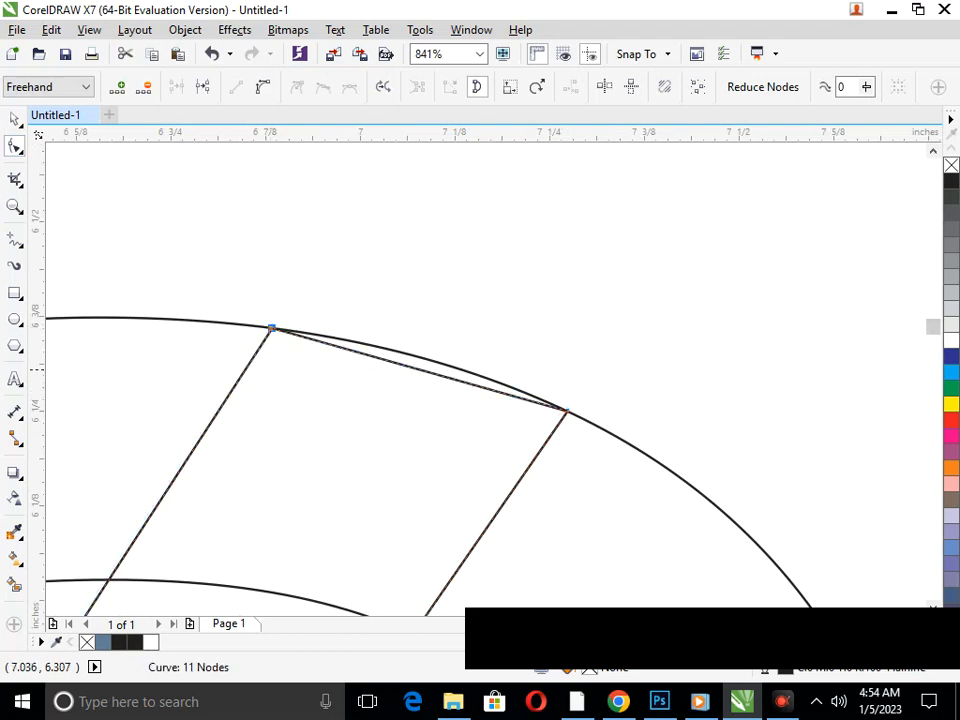
pyautogui.click(410, 366)
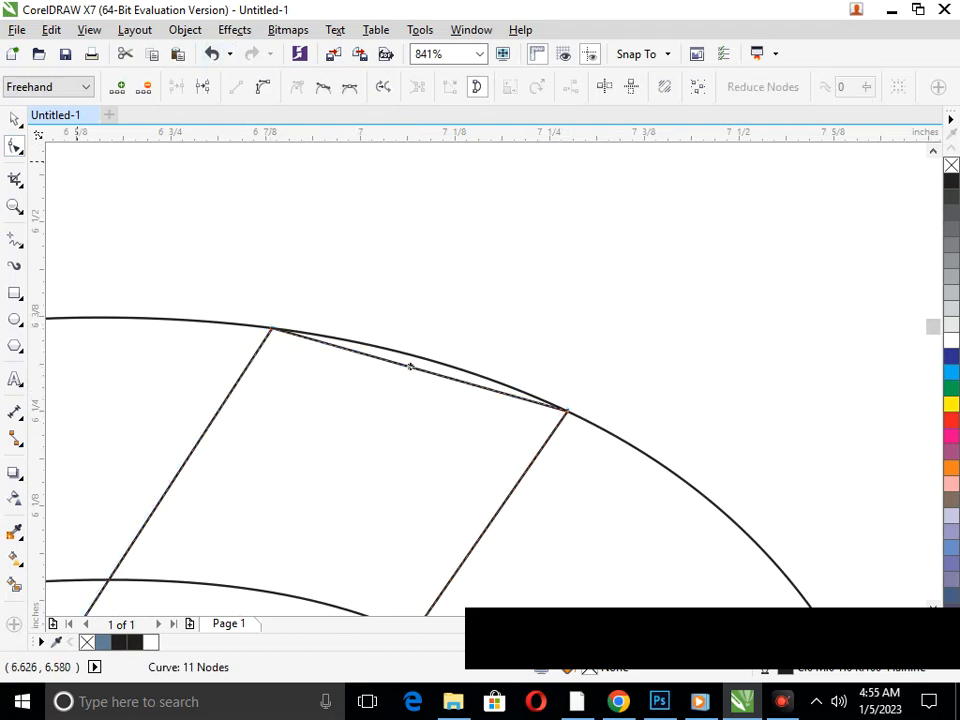
pyautogui.moveTo(409, 365); pyautogui.dragTo(417, 356)
pyautogui.scroll(-2, 417, 356)
pyautogui.scroll(-2, 407, 268)
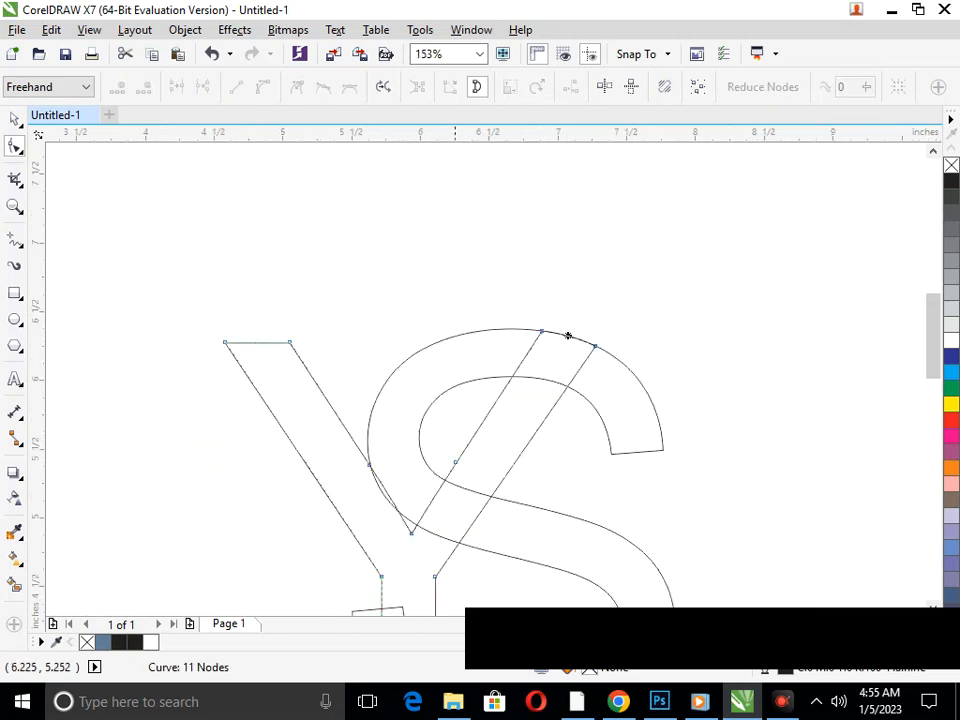
# Move the lower-left corner of the Y's stem onto the S's outer curve
pyautogui.hotkey('shift', 'F4')
pyautogui.press('F2')
pyautogui.moveTo(454, 365); pyautogui.dragTo(631, 467)
pyautogui.moveTo(268, 396); pyautogui.dragTo(269, 321)
# Move the stem's lower-right corner onto the S's outer curve and bend the stem's bottom edge to follow it
pyautogui.moveTo(343, 396); pyautogui.dragTo(343, 375)
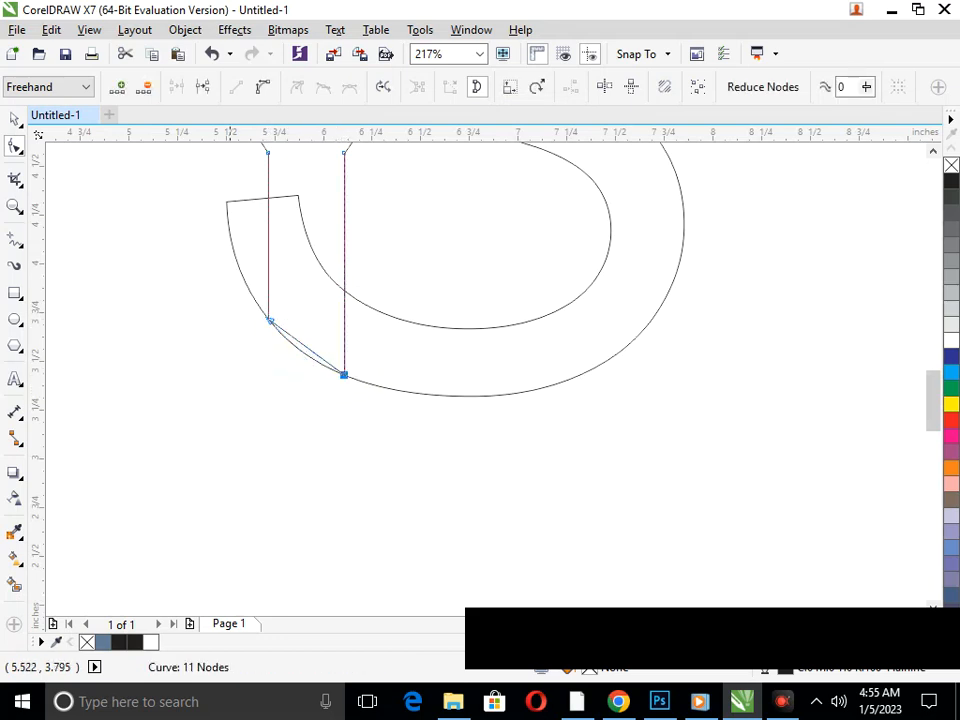
pyautogui.scroll(3, 273, 370)
pyautogui.click(380, 294)
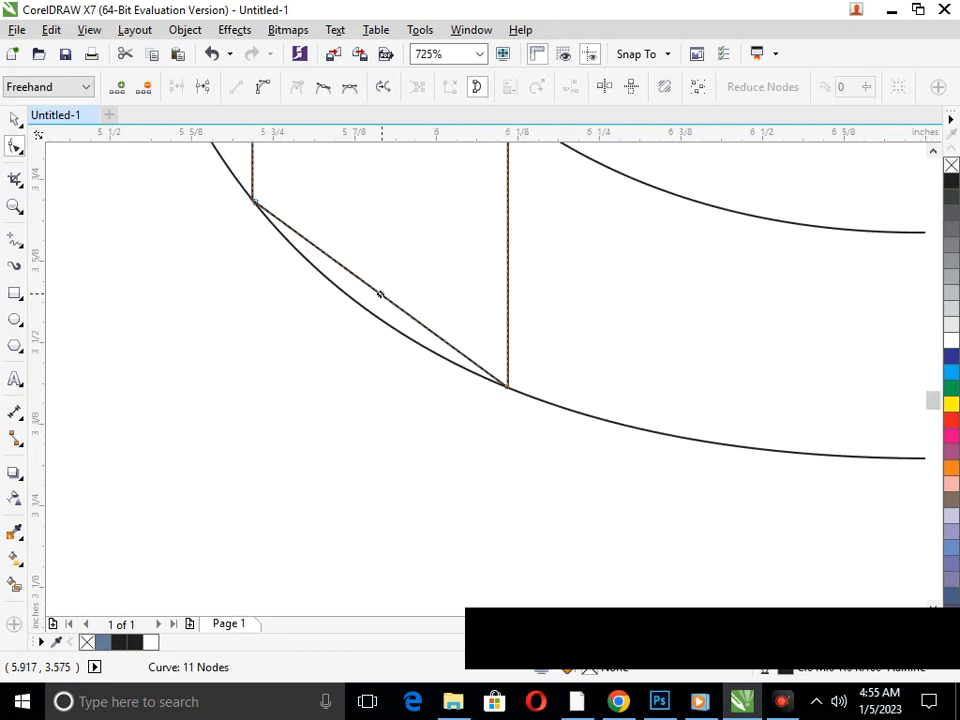
pyautogui.click(263, 87)
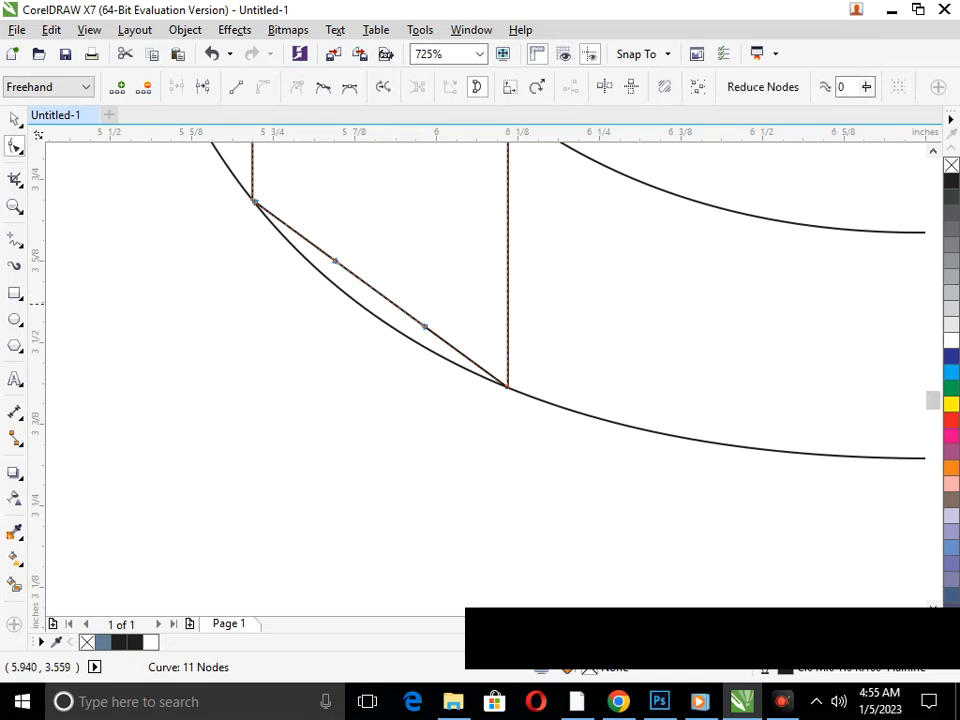
pyautogui.moveTo(379, 298); pyautogui.dragTo(377, 319)
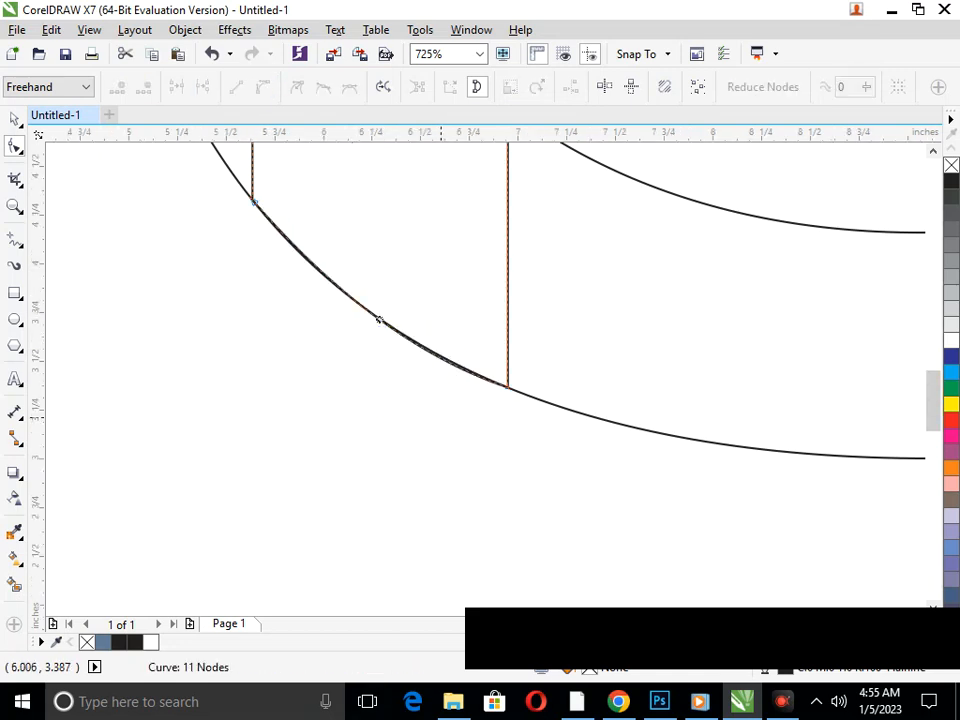
# Move the node at the Y's inner fork onto the S's outer curve
pyautogui.scroll(-3, 377, 319)
pyautogui.hotkey('shift', 'F4')
pyautogui.press('F2')
pyautogui.moveTo(396, 244); pyautogui.dragTo(656, 398)
pyautogui.hotkey('shift', 'F4')
pyautogui.press('F2')
pyautogui.moveTo(422, 291); pyautogui.dragTo(668, 405)
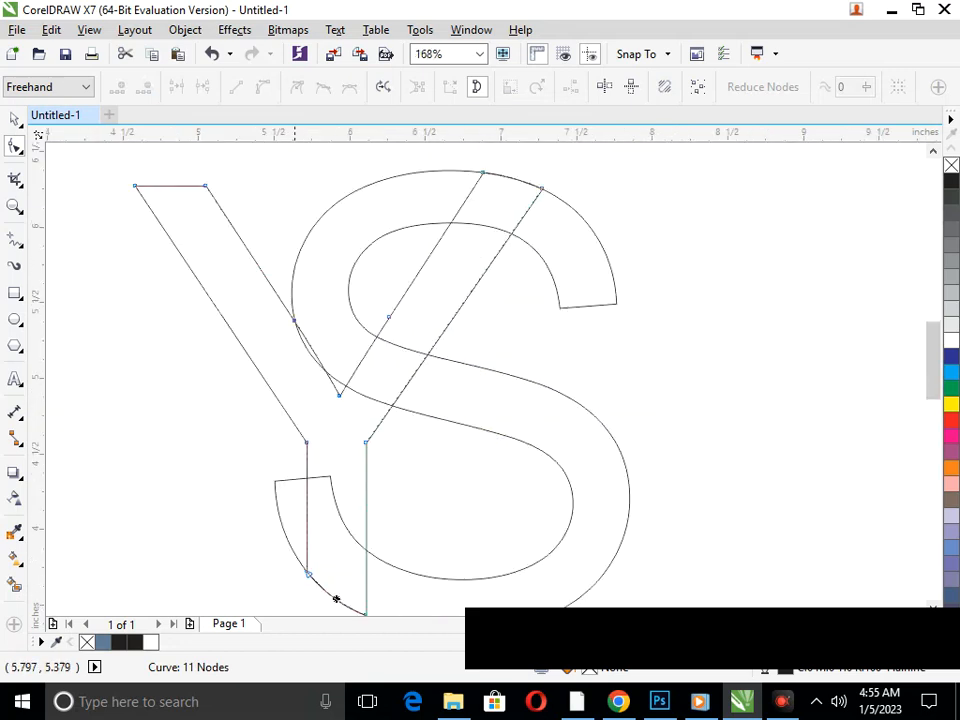
pyautogui.press('F2')
pyautogui.moveTo(264, 307); pyautogui.dragTo(414, 425)
pyautogui.moveTo(483, 496); pyautogui.dragTo(507, 456)
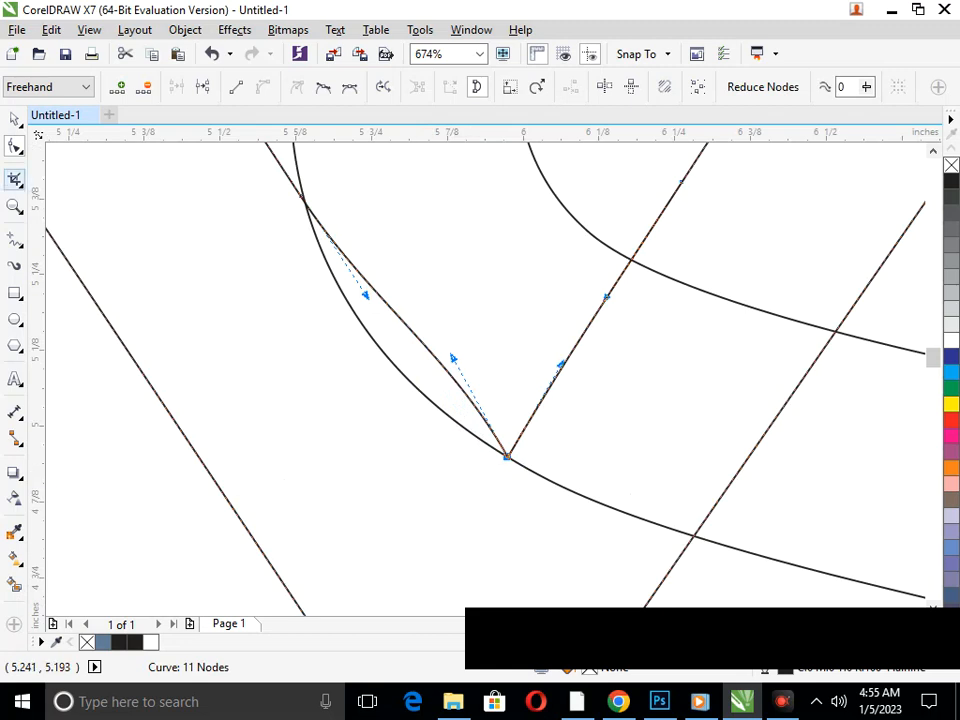
# Delete the Y segment beside the S curve at the fork and the S segments crossing the Y with Virtual Segment Delete
pyautogui.click(16, 180)
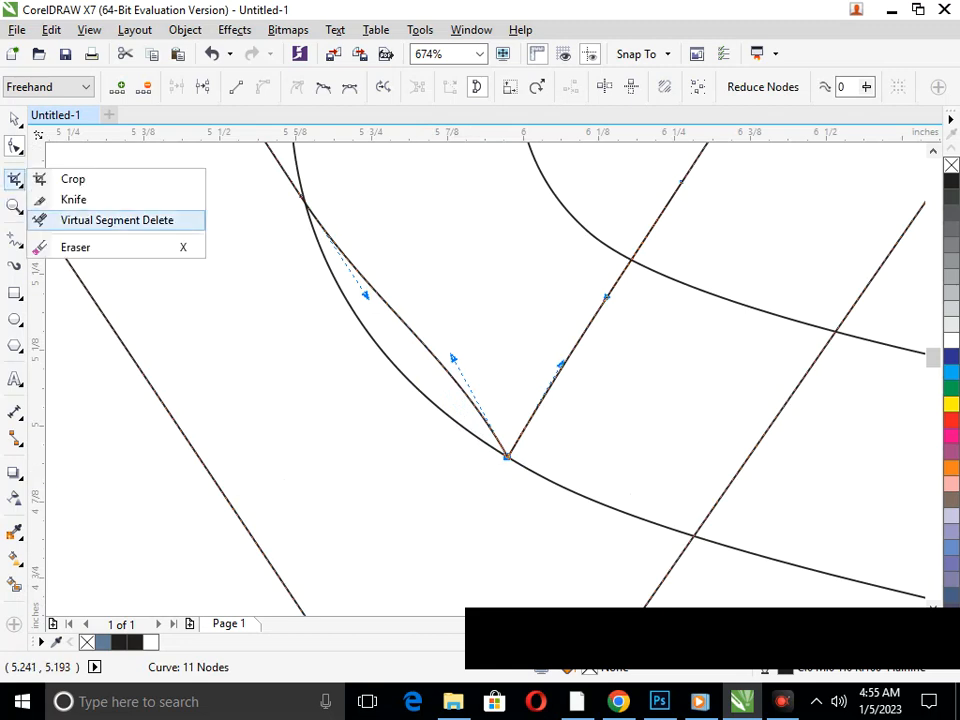
pyautogui.click(117, 220)
pyautogui.click(452, 375)
pyautogui.scroll(-2, 570, 475)
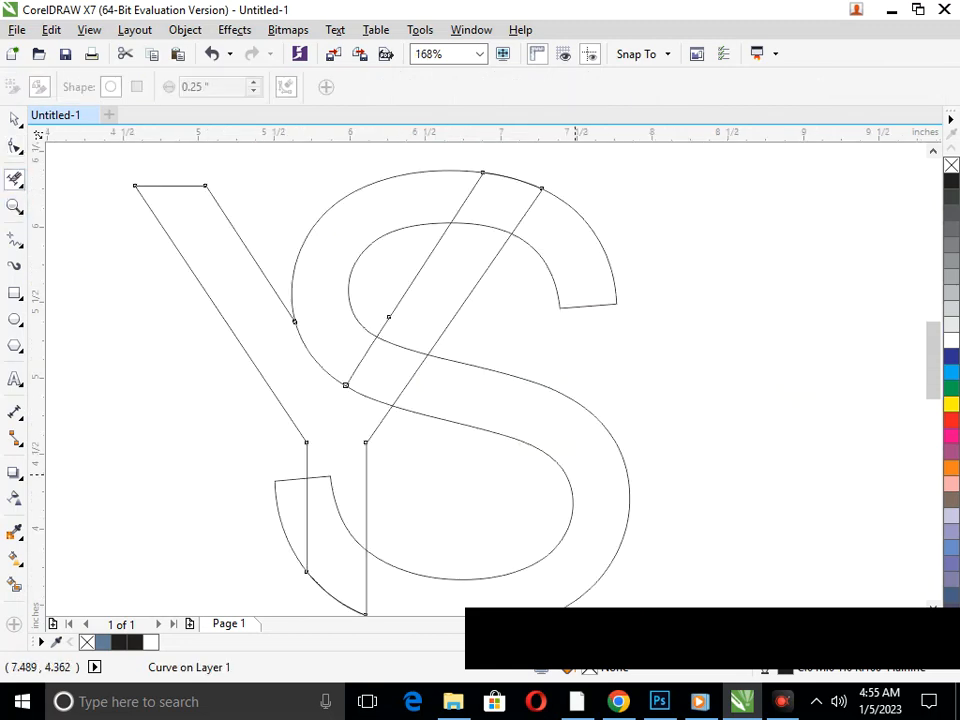
pyautogui.click(408, 343)
pyautogui.click(342, 530)
pyautogui.hotkey('shift', 'F4')
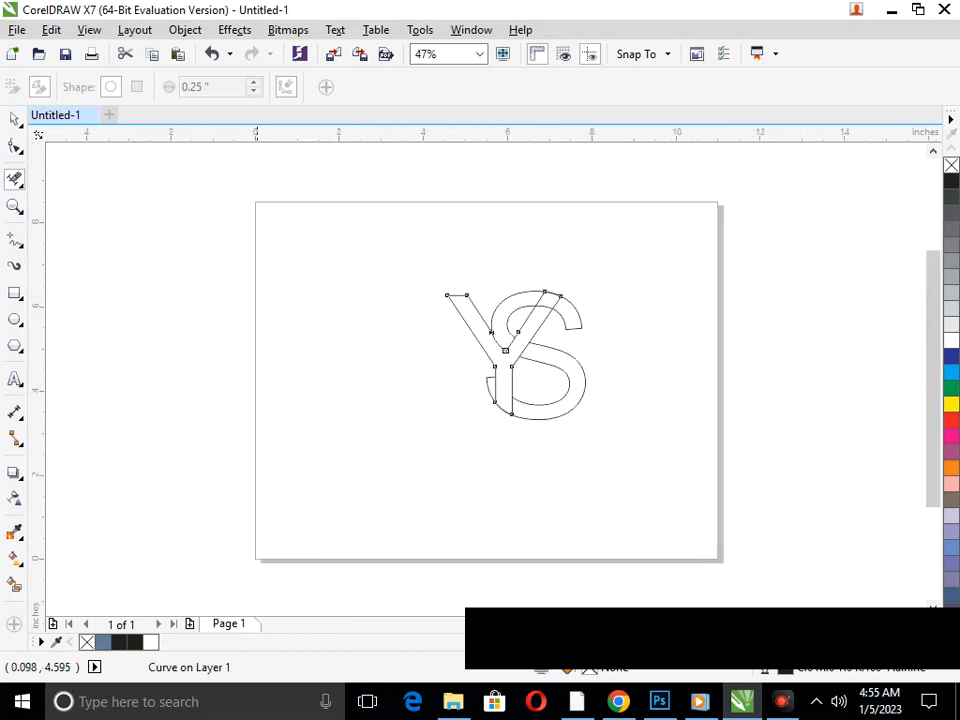
# Smart-fill the lower, upper-left and upper-right parts of the S and color them dark blue
pyautogui.click(14, 585)
pyautogui.click(510, 387)
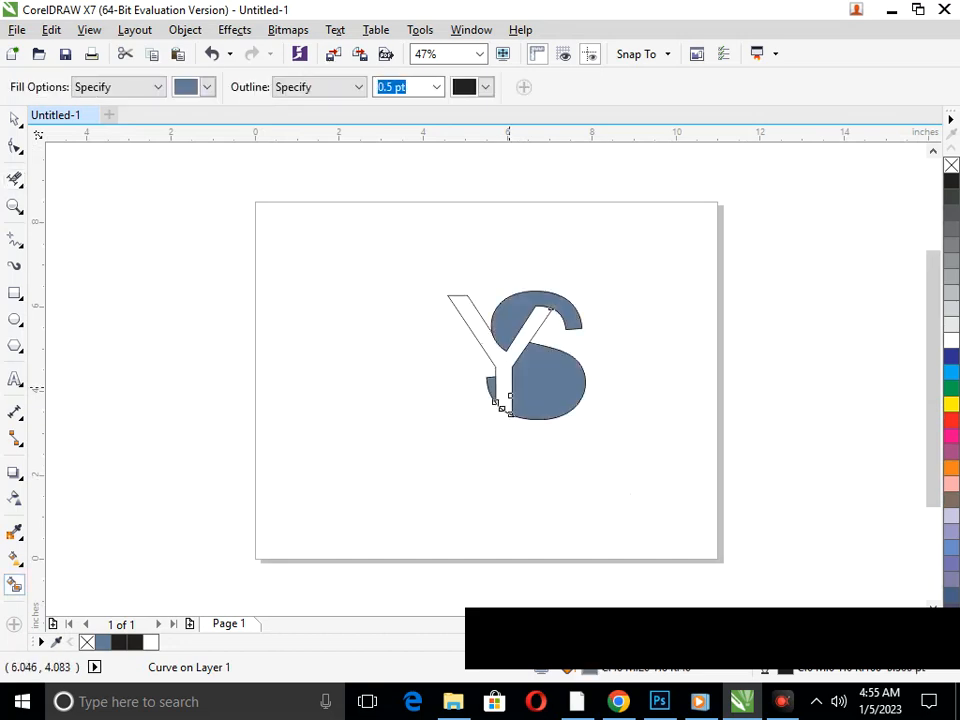
pyautogui.hotkey('ctrl', 'z')
pyautogui.click(555, 408)
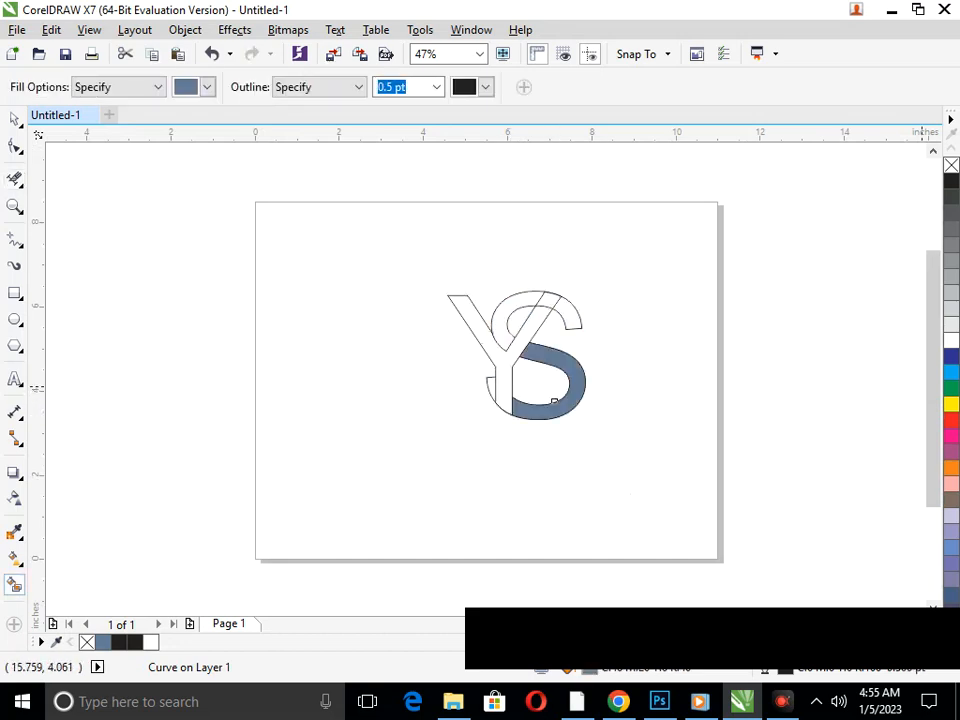
pyautogui.click(951, 356)
pyautogui.click(503, 331)
pyautogui.click(951, 356)
pyautogui.click(578, 316)
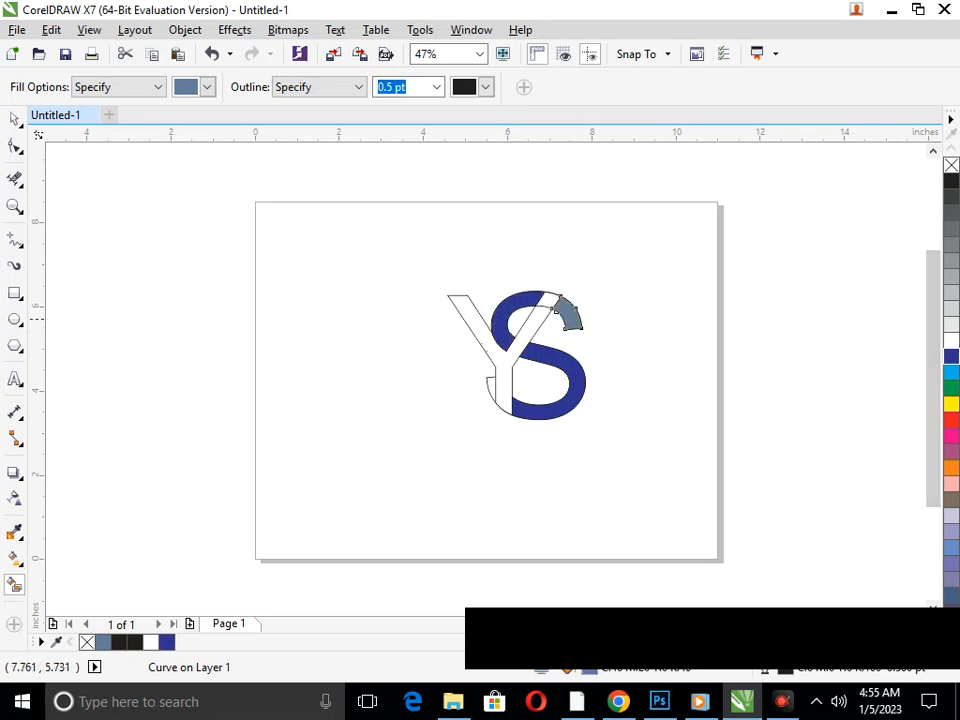
pyautogui.click(951, 356)
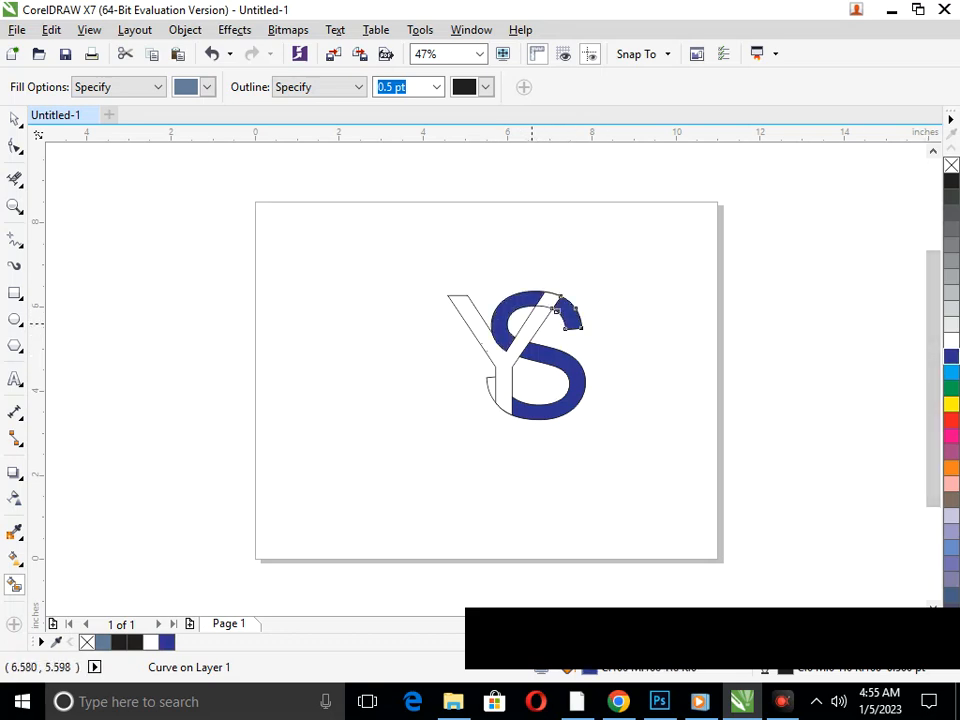
# Try to fill the Y between the blue S parts with Smart Fill
pyautogui.scroll(5, 560, 300)
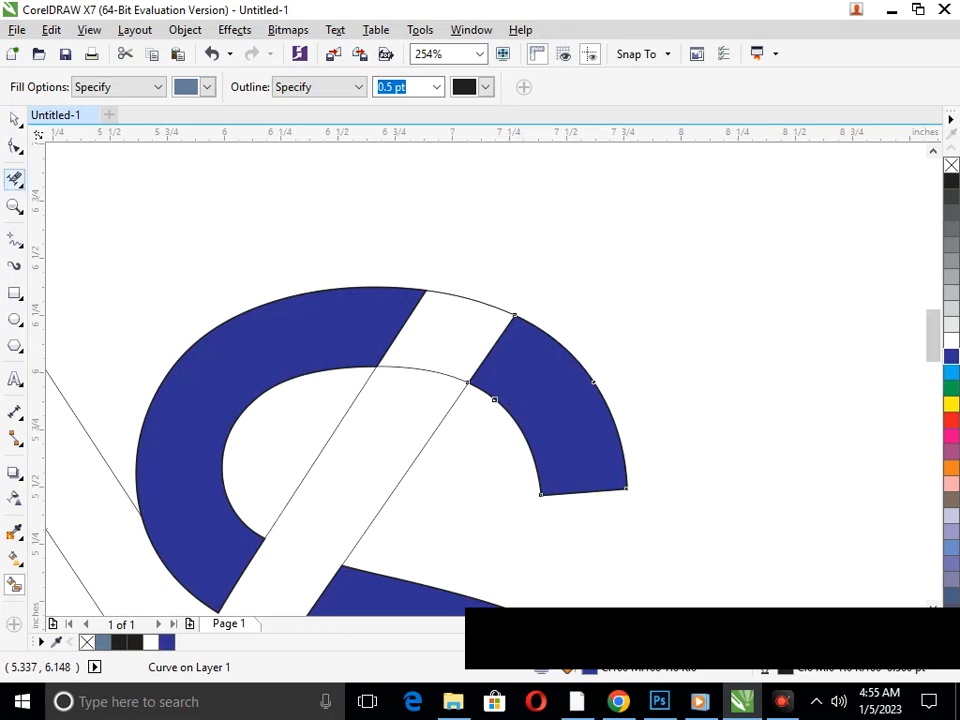
pyautogui.click(15, 178)
pyautogui.hotkey('shift', 'F4')
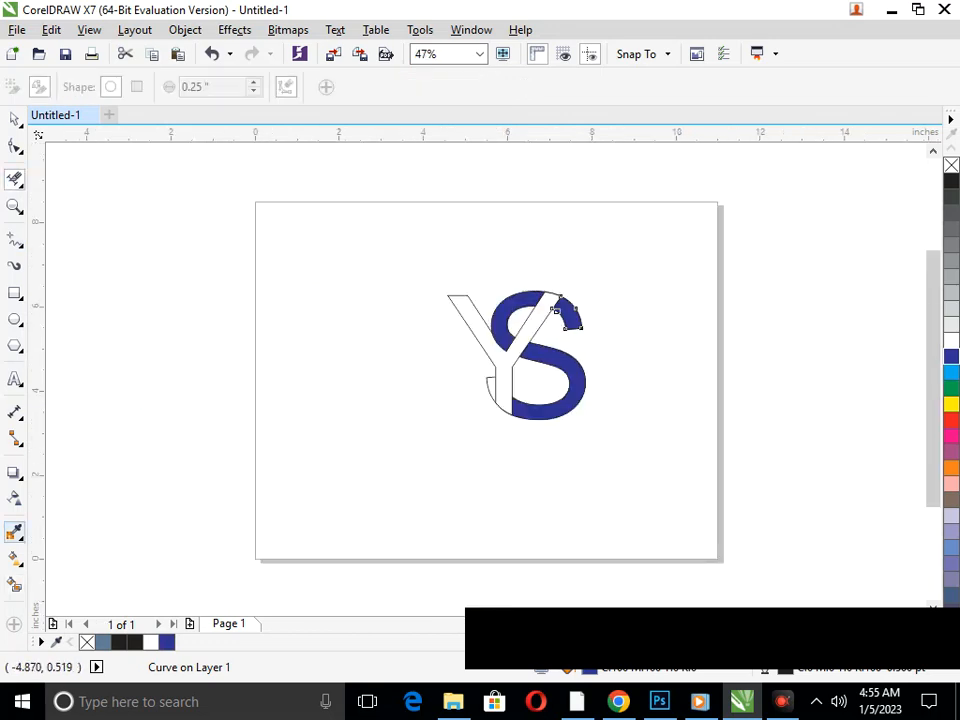
pyautogui.click(15, 585)
pyautogui.click(543, 325)
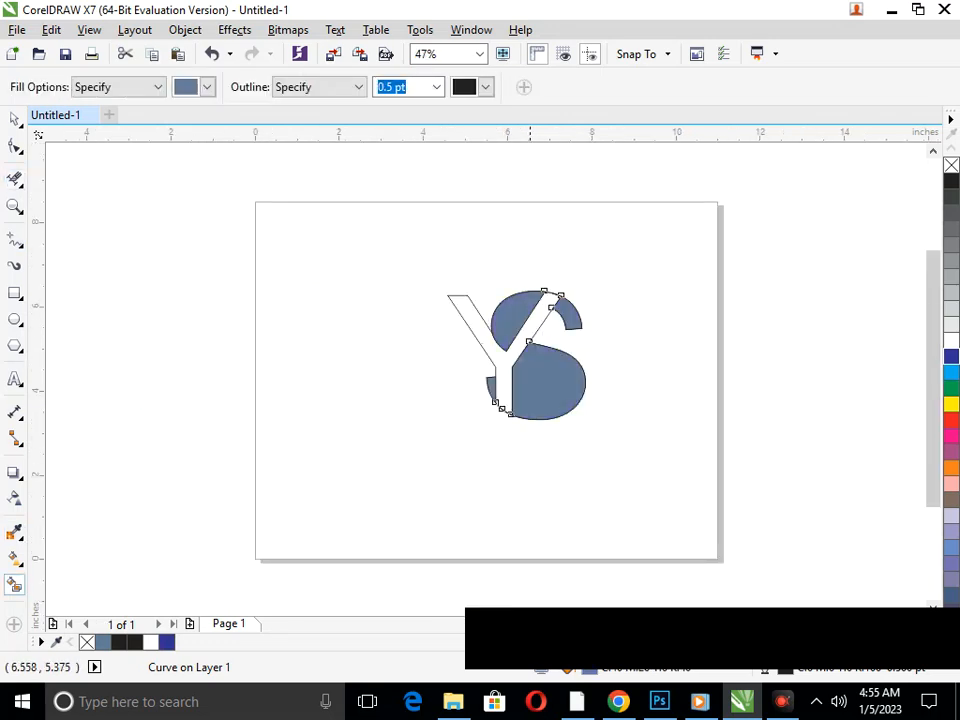
pyautogui.hotkey('ctrl', 'z')
pyautogui.hotkey('ctrl', 'shift', 'z')
pyautogui.hotkey('ctrl', 'z')
pyautogui.scroll(2, 521, 342)
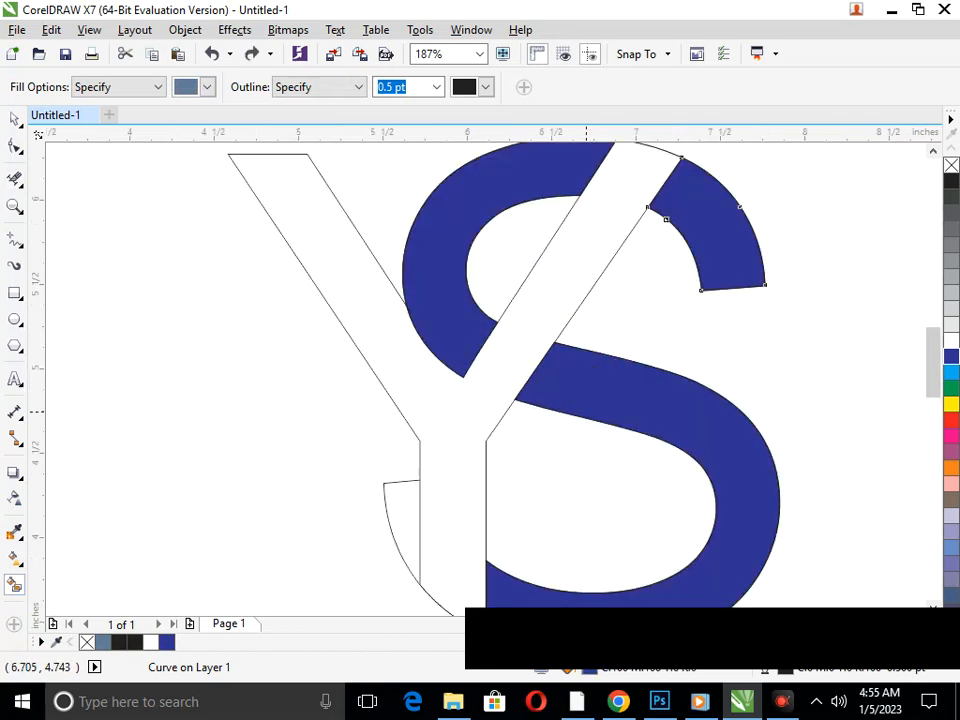
pyautogui.click(402, 343)
pyautogui.scroll(-2, 460, 377)
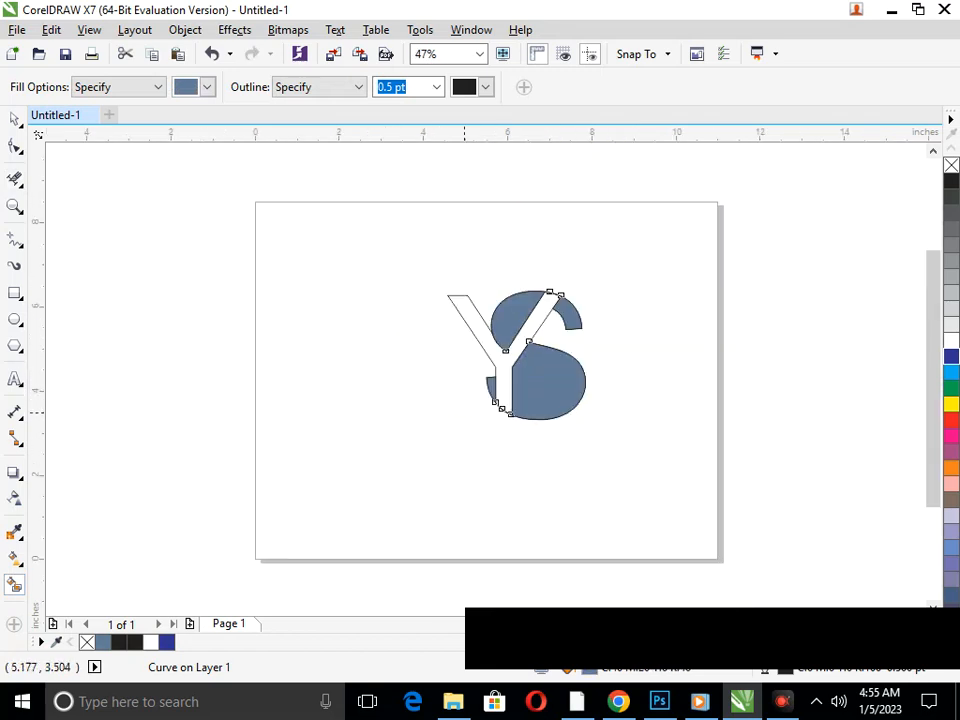
# Undo the fills, segment deletions and node edits back to where only the stem's lower-left corner had been moved
pyautogui.hotkey('ctrl', 'z')
pyautogui.hotkey('ctrl', 'z')
pyautogui.hotkey('ctrl', 'z')
pyautogui.hotkey('ctrl', 'z')
pyautogui.hotkey('ctrl', 'z')
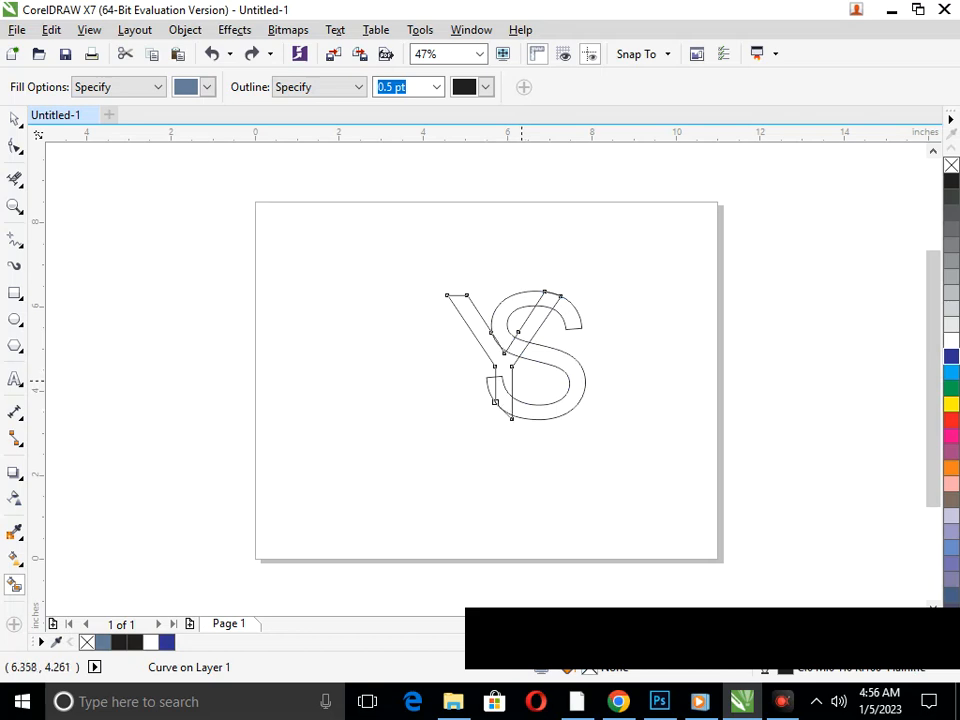
# Smart-fill the Y's left arm and stem, the right-arm sections above the S's middle stroke, and the S's lower-left tip in slate blue
pyautogui.scroll(4, 531, 383)
pyautogui.scroll(4, 357, 322)
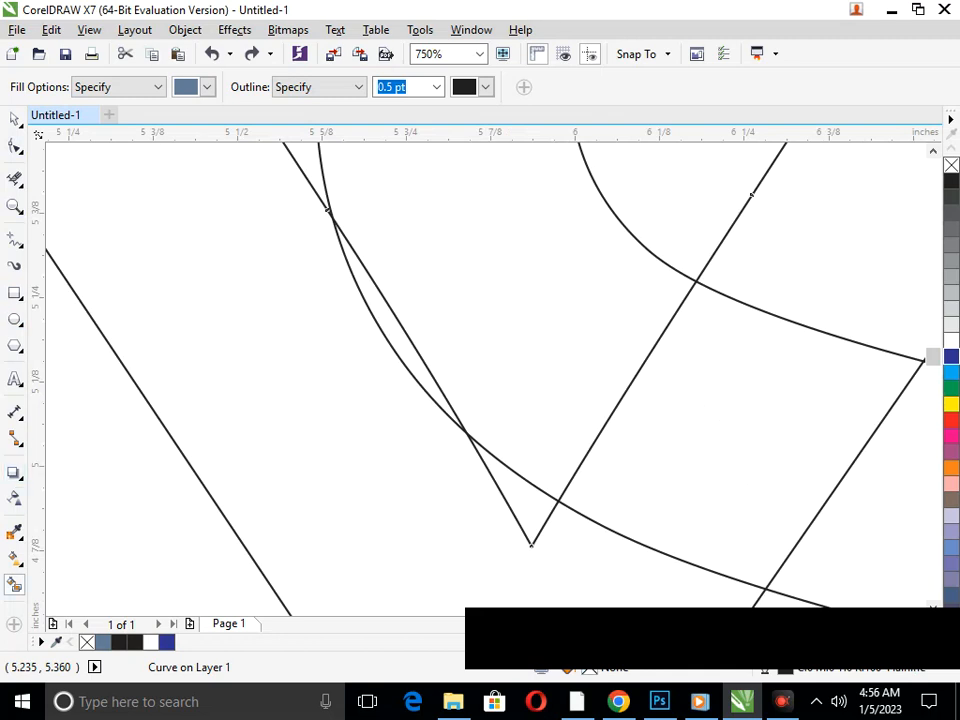
pyautogui.scroll(-4, 362, 316)
pyautogui.click(357, 396)
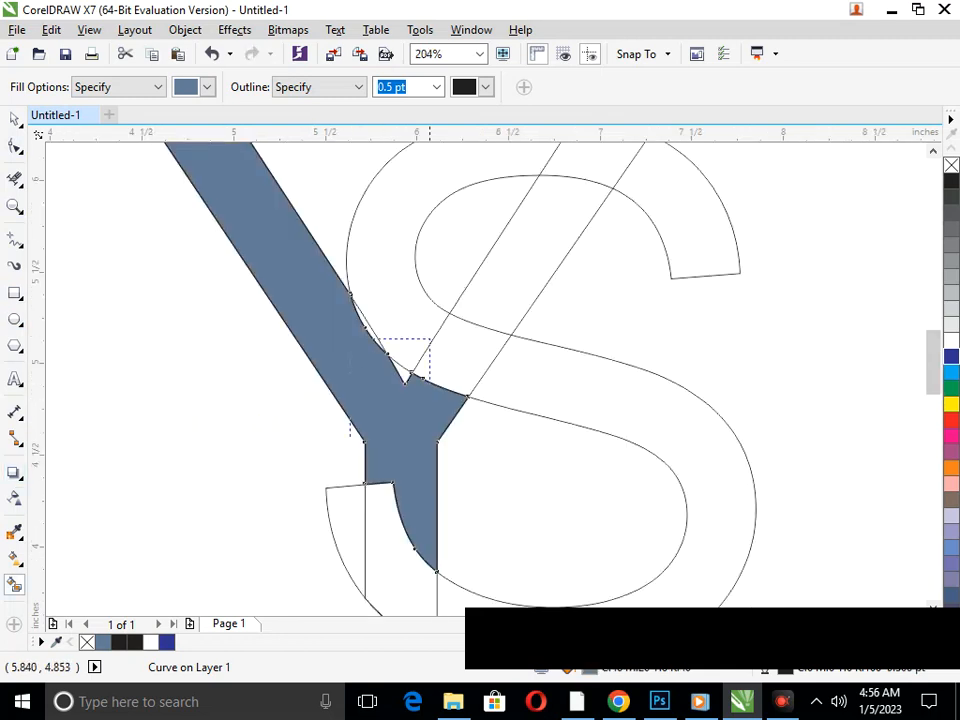
pyautogui.scroll(-4, 388, 390)
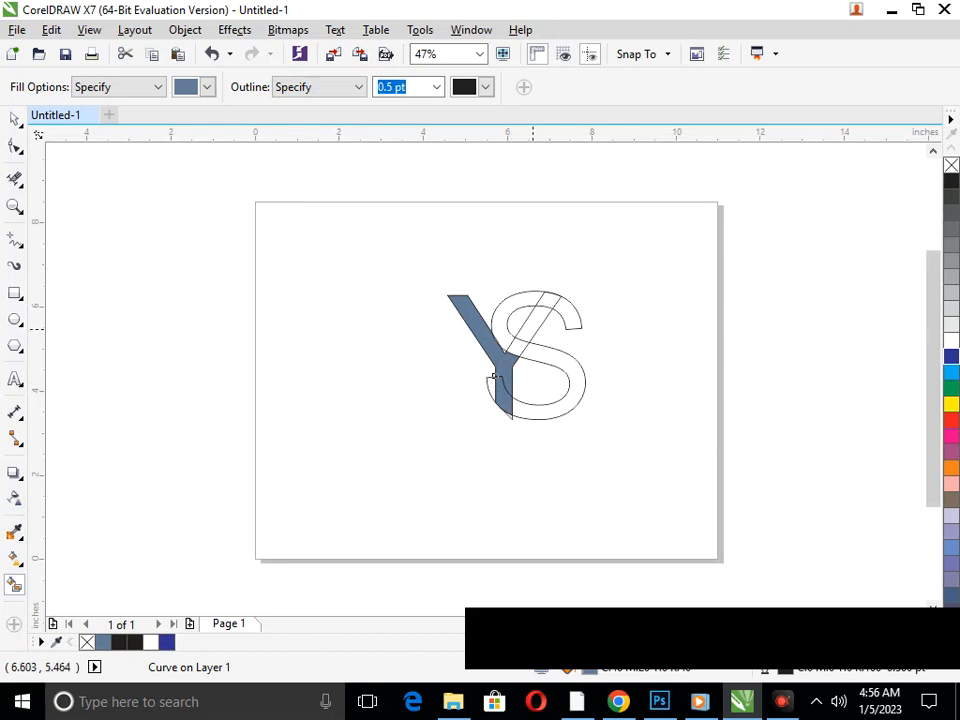
pyautogui.click(514, 335)
pyautogui.click(533, 304)
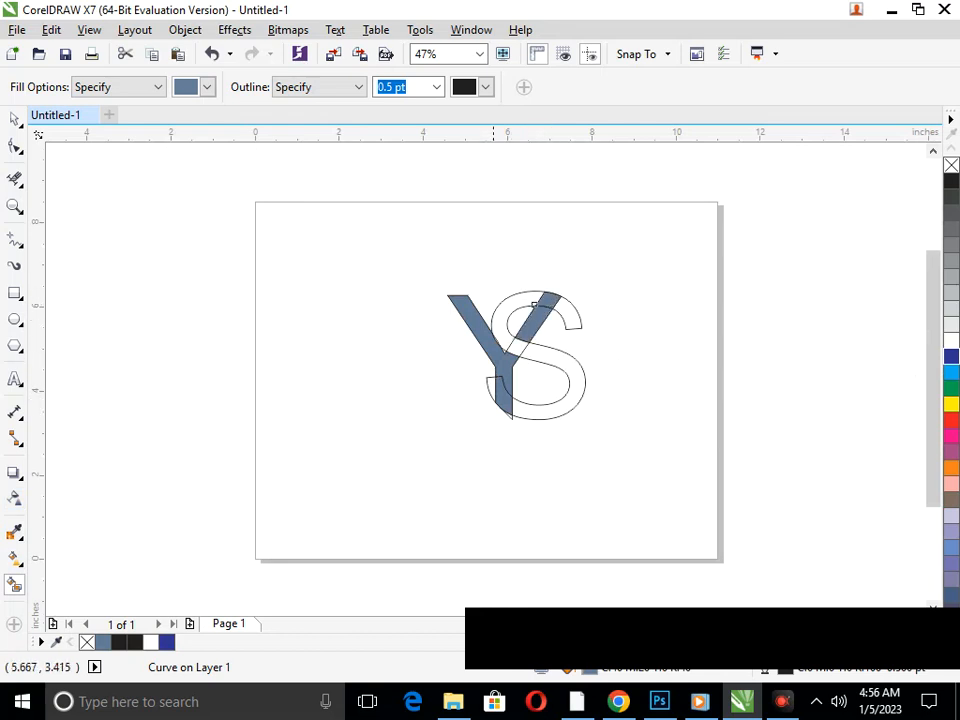
pyautogui.click(492, 387)
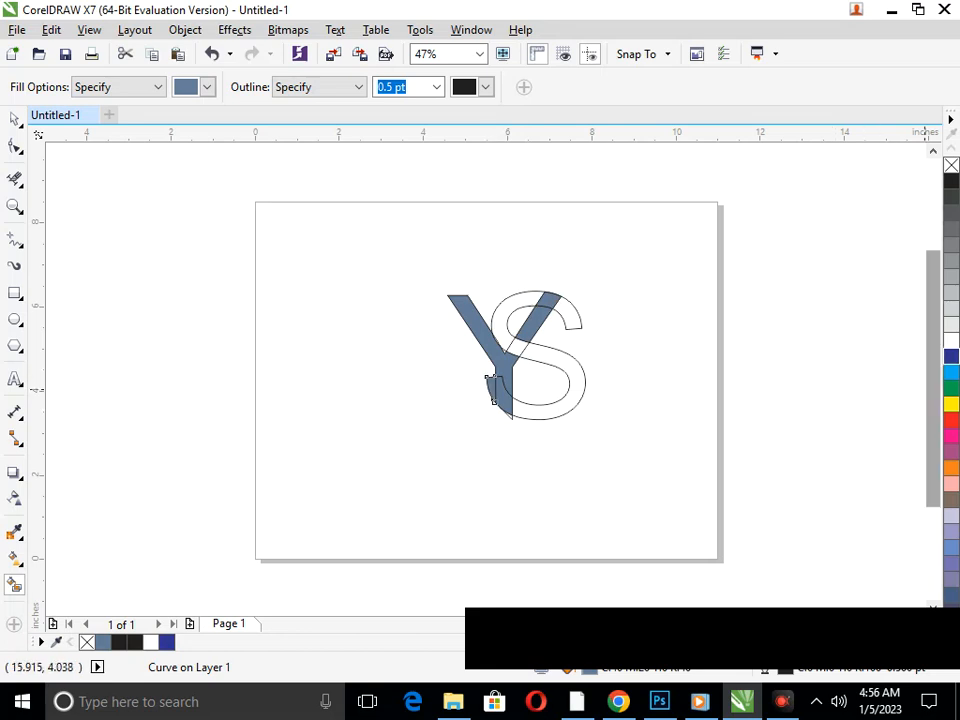
# Smart-fill the S's lower body, middle-stroke crossing, upper-left curve and upper-right end, coloring them dark blue
pyautogui.click(514, 398)
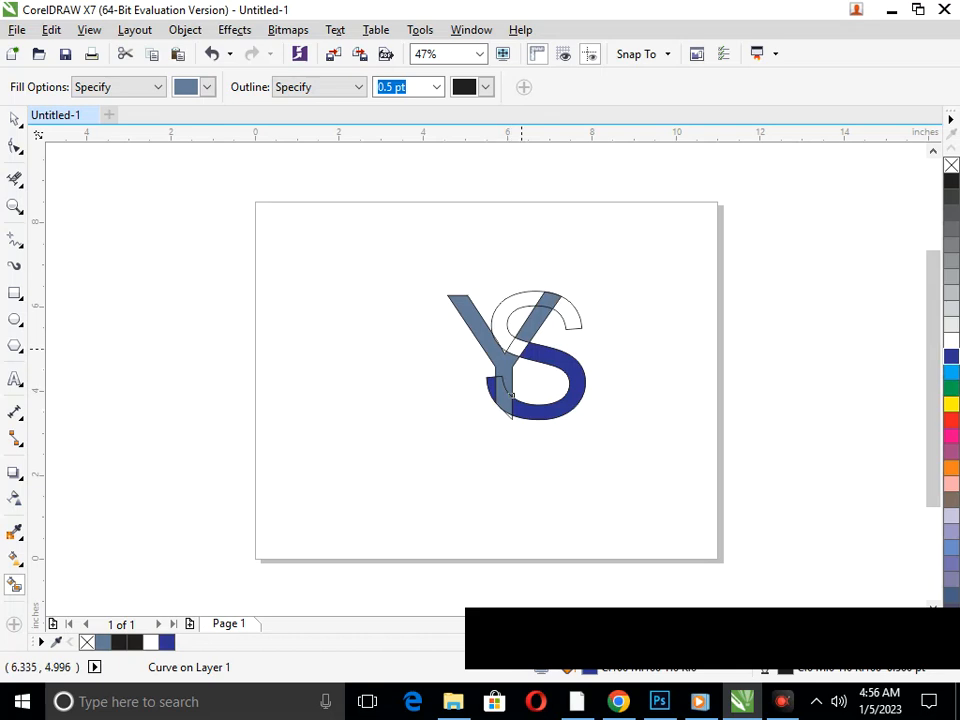
pyautogui.click(521, 349)
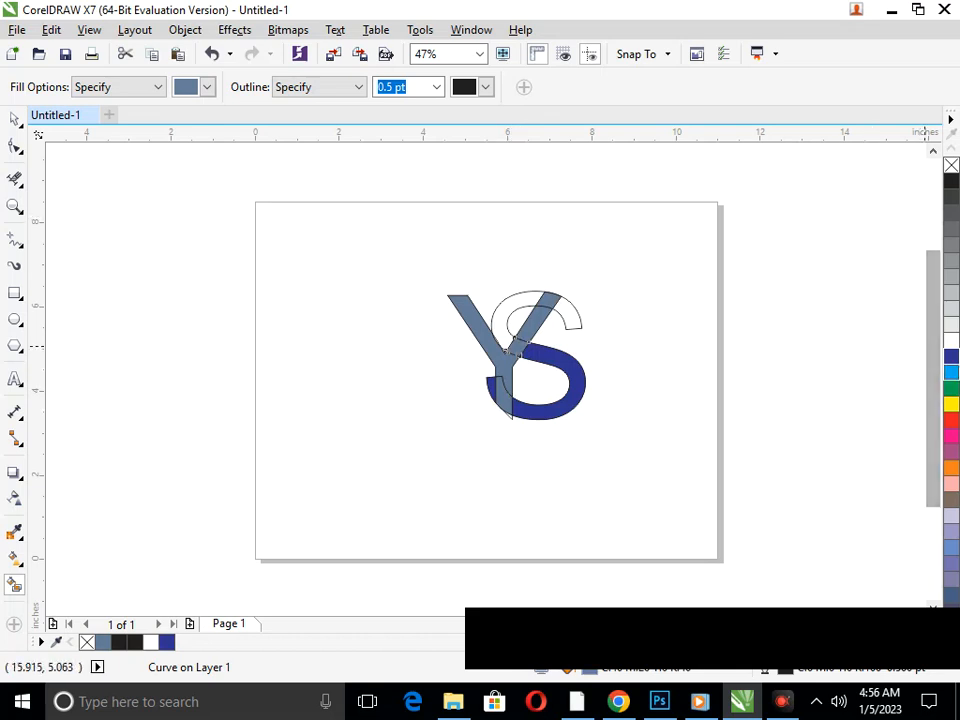
pyautogui.click(500, 322)
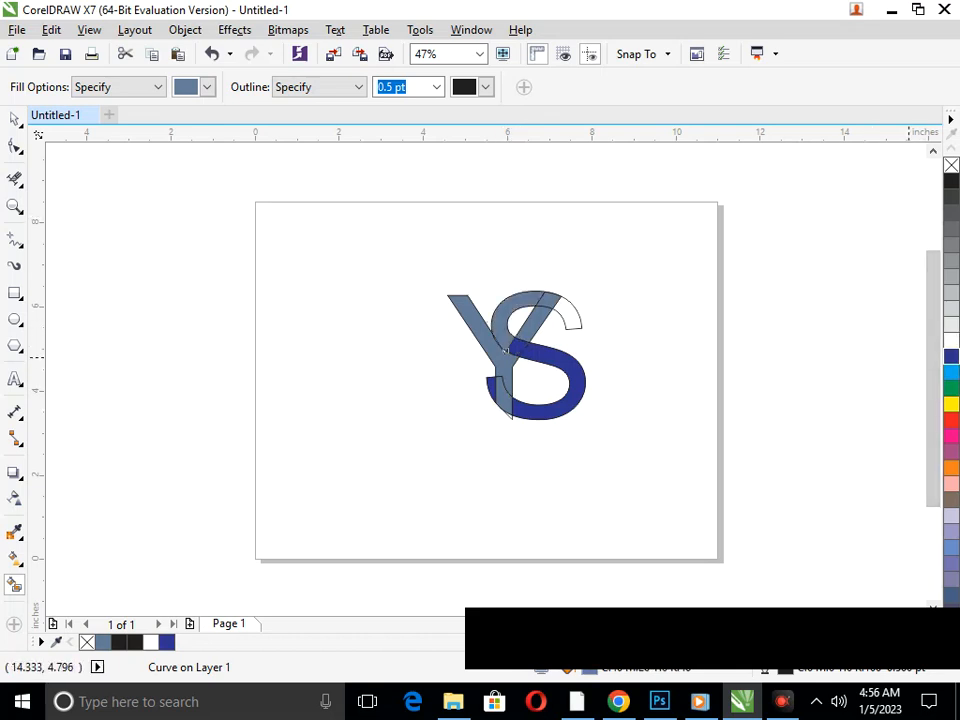
pyautogui.click(951, 357)
pyautogui.click(575, 318)
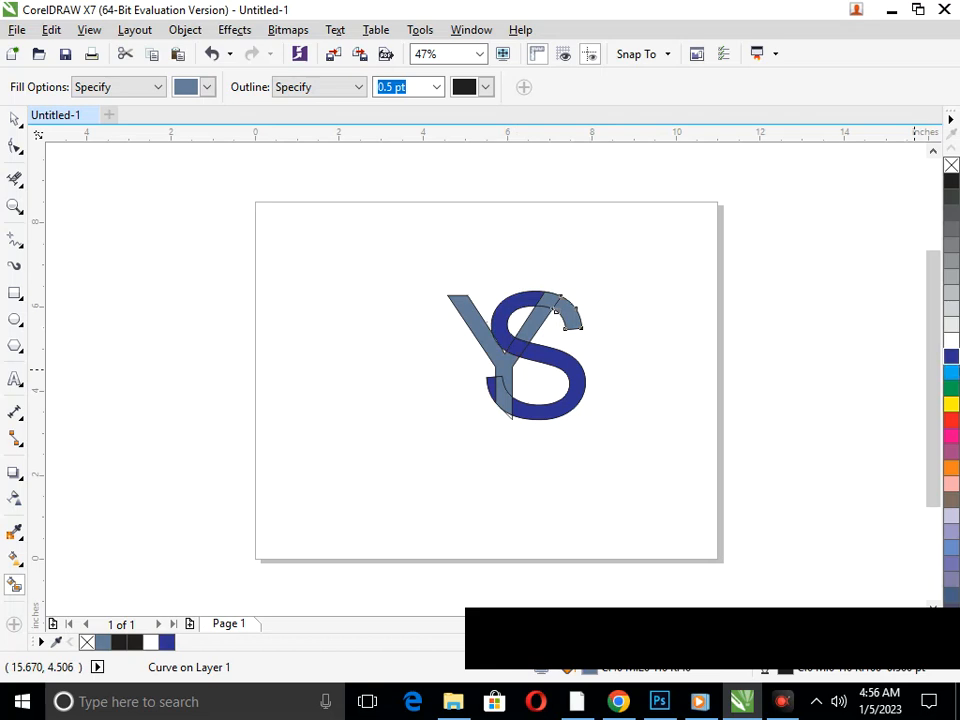
pyautogui.click(951, 357)
pyautogui.click(14, 119)
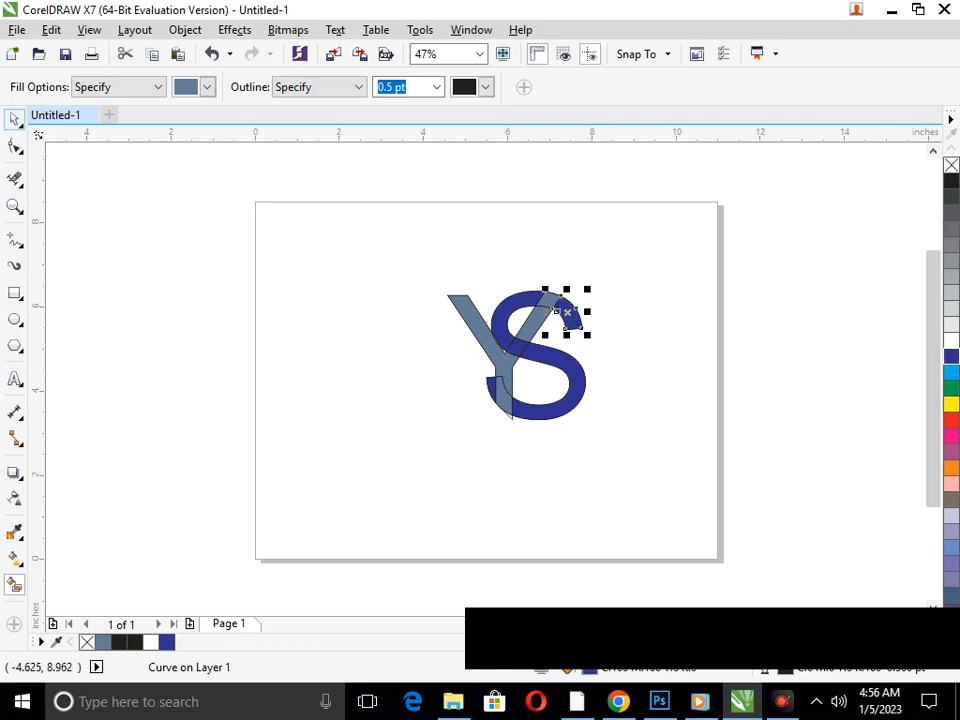
pyautogui.click(516, 433)
pyautogui.scroll(1, 490, 428)
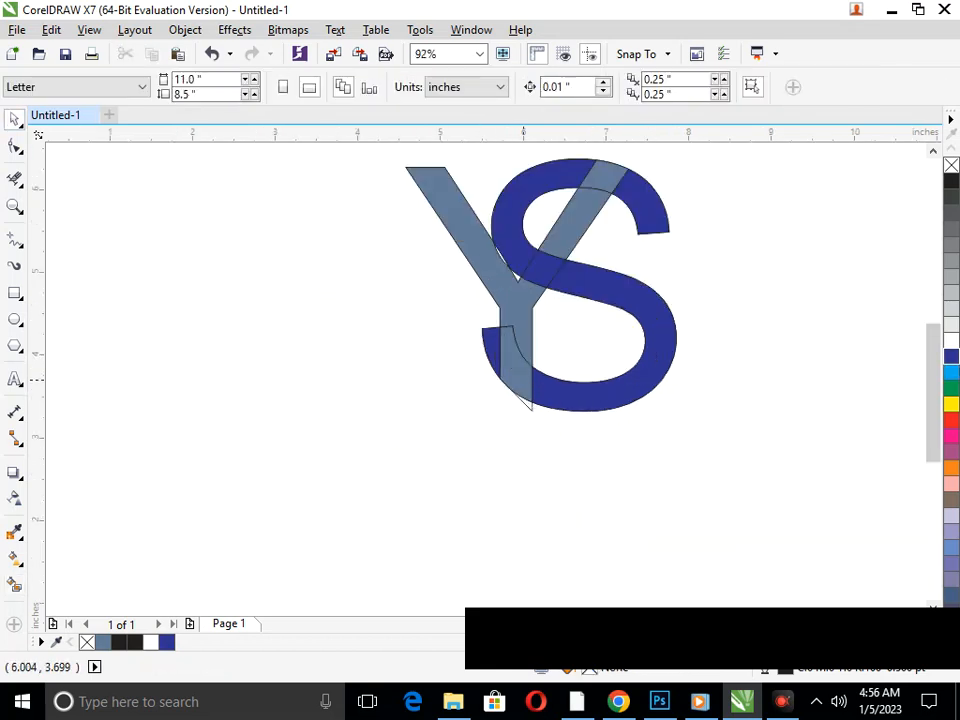
pyautogui.click(499, 325)
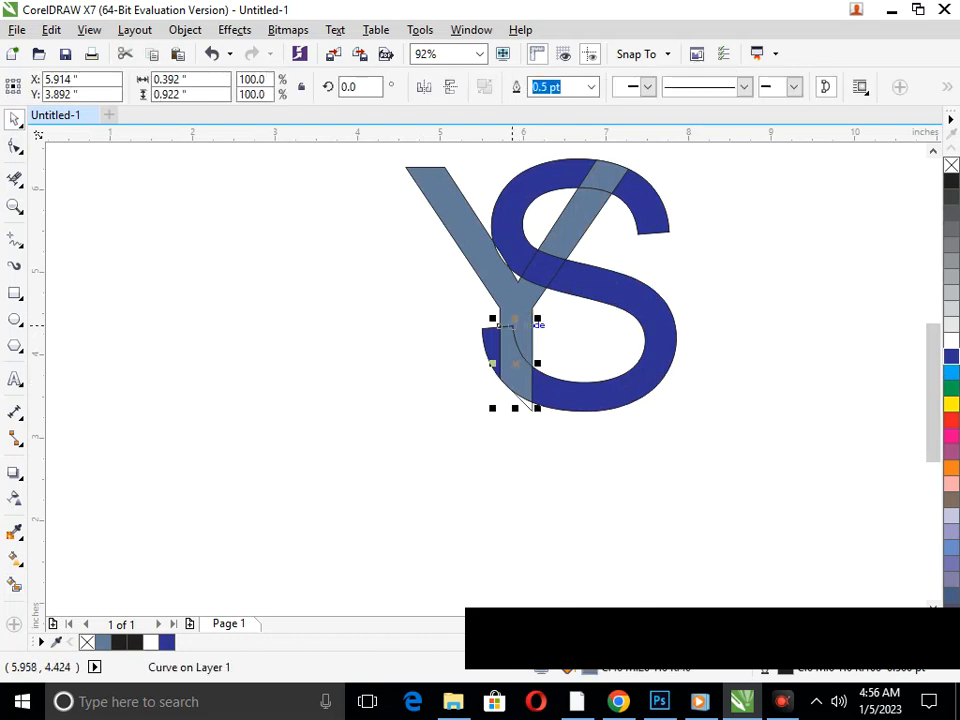
pyautogui.keyDown('shift'); pyautogui.click(499, 325); pyautogui.keyUp('shift')
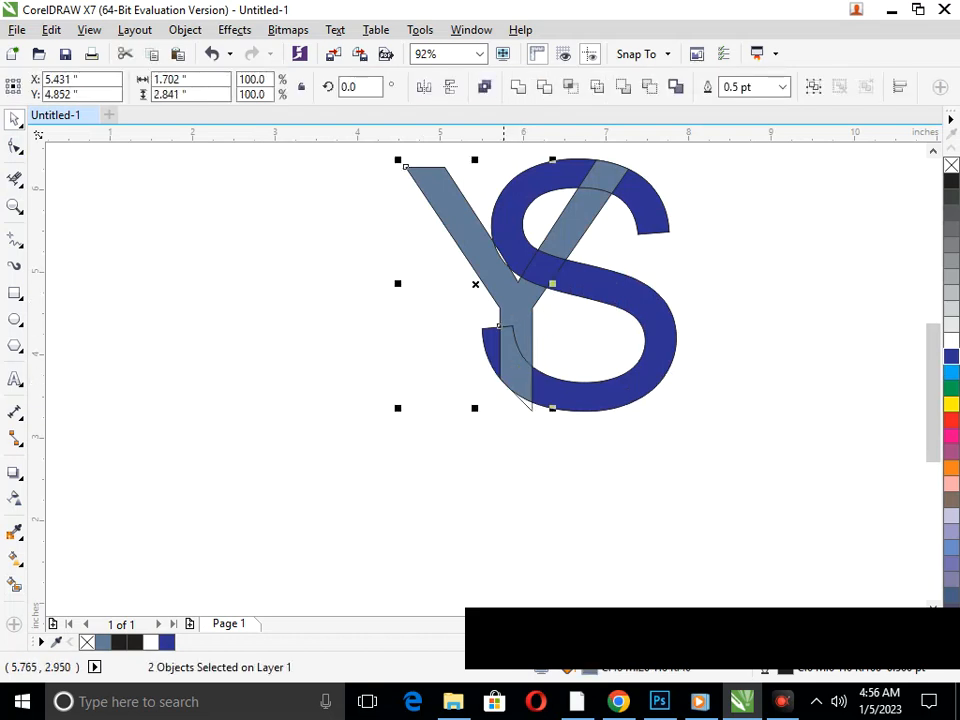
pyautogui.hotkey('ctrl', 'z')
pyautogui.click(501, 477)
# Reshape the Y's crotch and the inner edge of its left arm to follow the S's curve
pyautogui.press('F2')
pyautogui.moveTo(424, 213); pyautogui.dragTo(644, 356)
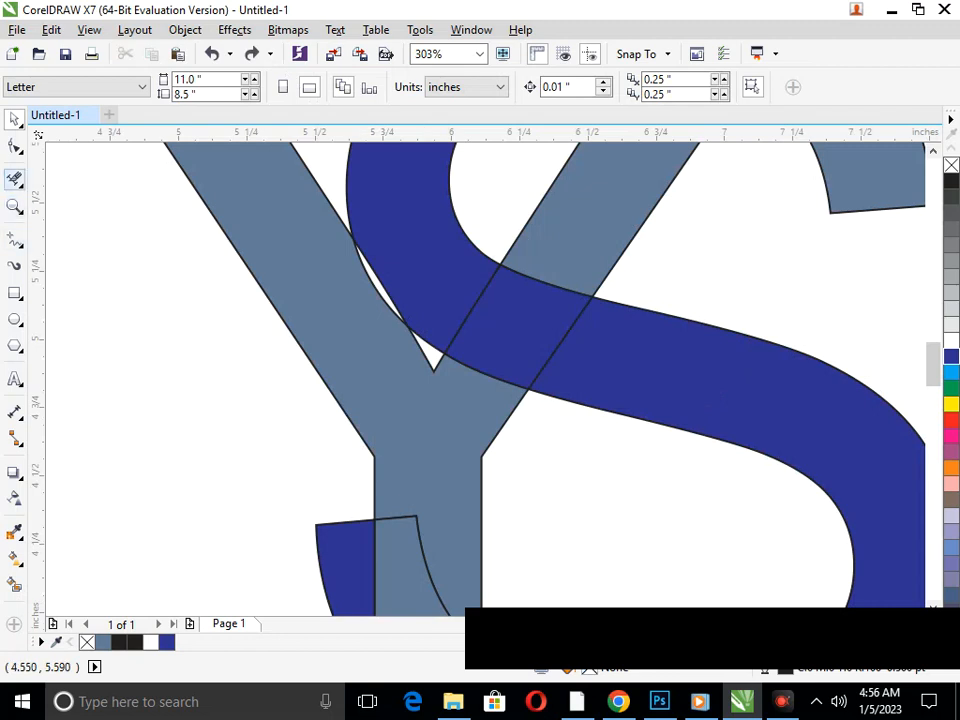
pyautogui.click(14, 146)
pyautogui.click(430, 369)
pyautogui.moveTo(433, 371); pyautogui.dragTo(437, 350)
pyautogui.moveTo(373, 284); pyautogui.dragTo(379, 279)
pyautogui.press('F3')
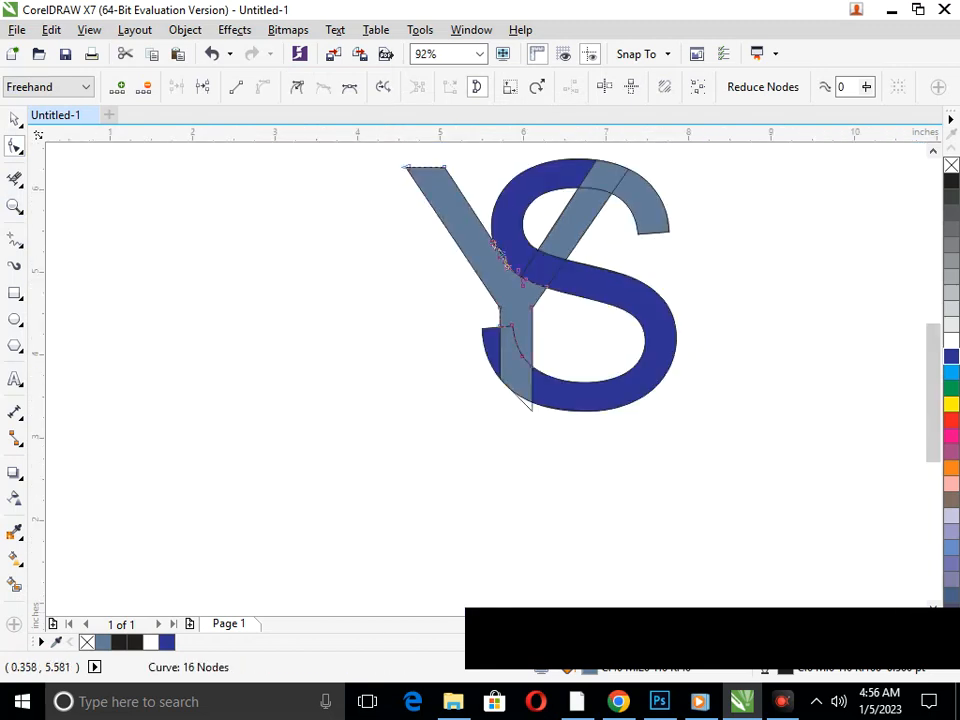
# Weld the Y's overlapping lower stem section to its left arm and stem
pyautogui.click(15, 119)
pyautogui.click(514, 362)
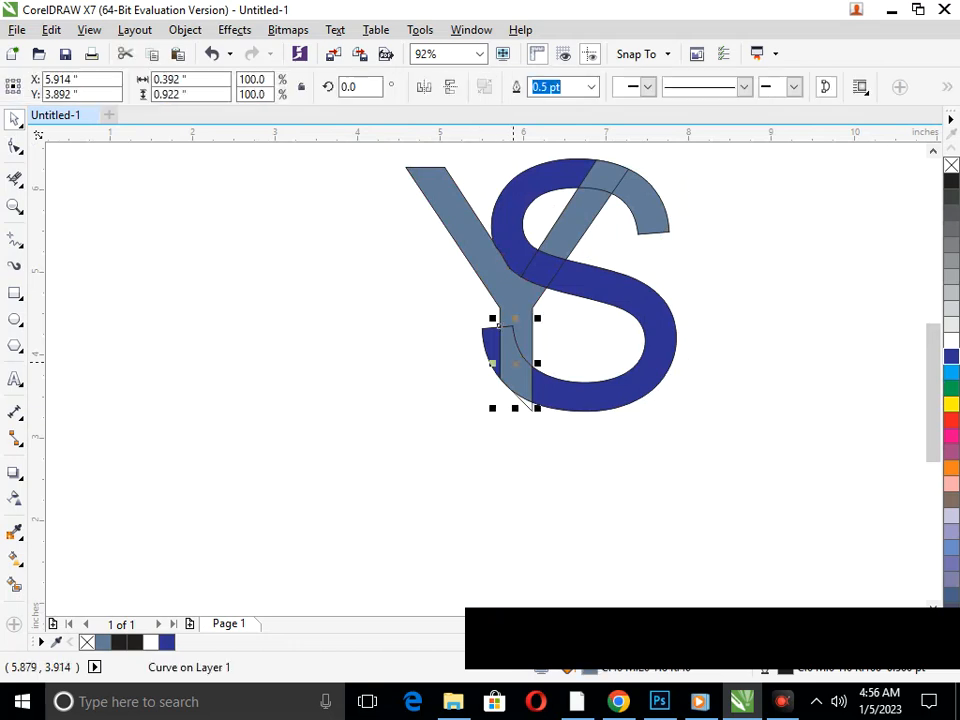
pyautogui.keyDown('shift'); pyautogui.click(552, 257); pyautogui.keyUp('shift')
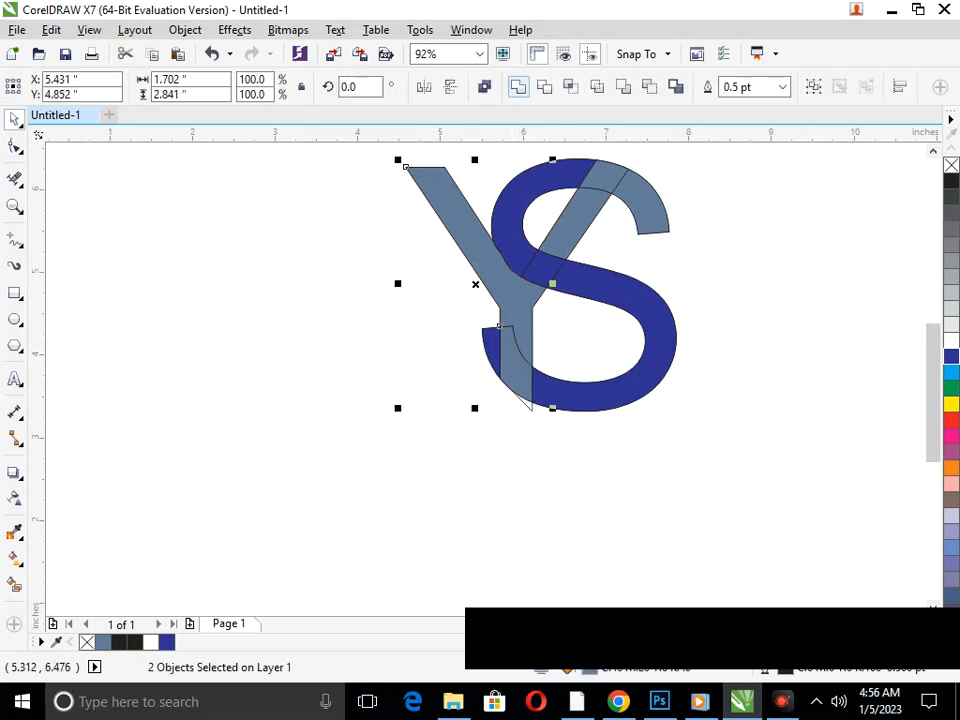
pyautogui.click(518, 87)
pyautogui.click(430, 348)
# Try to weld the Y's two upper right-arm sections with the S's upper-right end
pyautogui.click(576, 226)
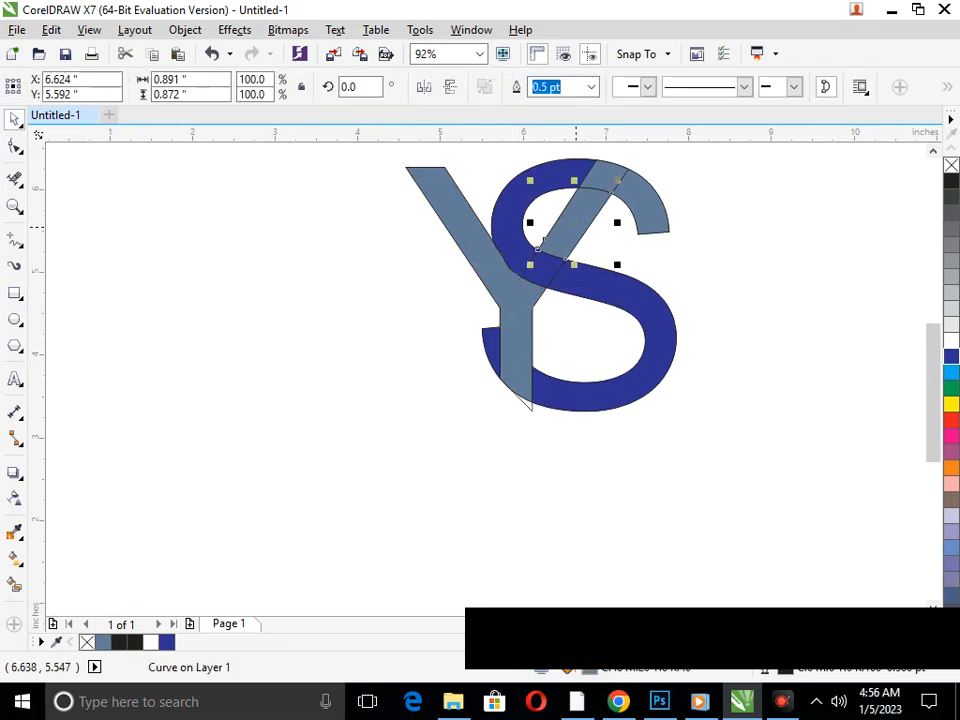
pyautogui.keyDown('shift'); pyautogui.click(606, 174); pyautogui.keyUp('shift')
pyautogui.keyDown('shift'); pyautogui.click(647, 204); pyautogui.keyUp('shift')
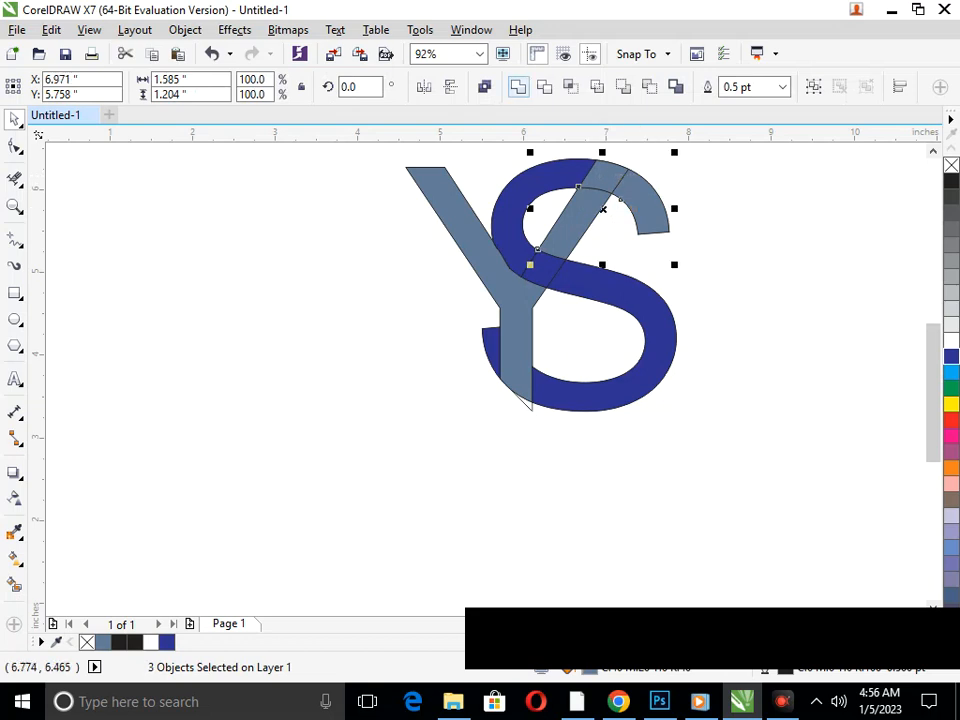
pyautogui.click(518, 87)
pyautogui.hotkey('ctrl', 'z')
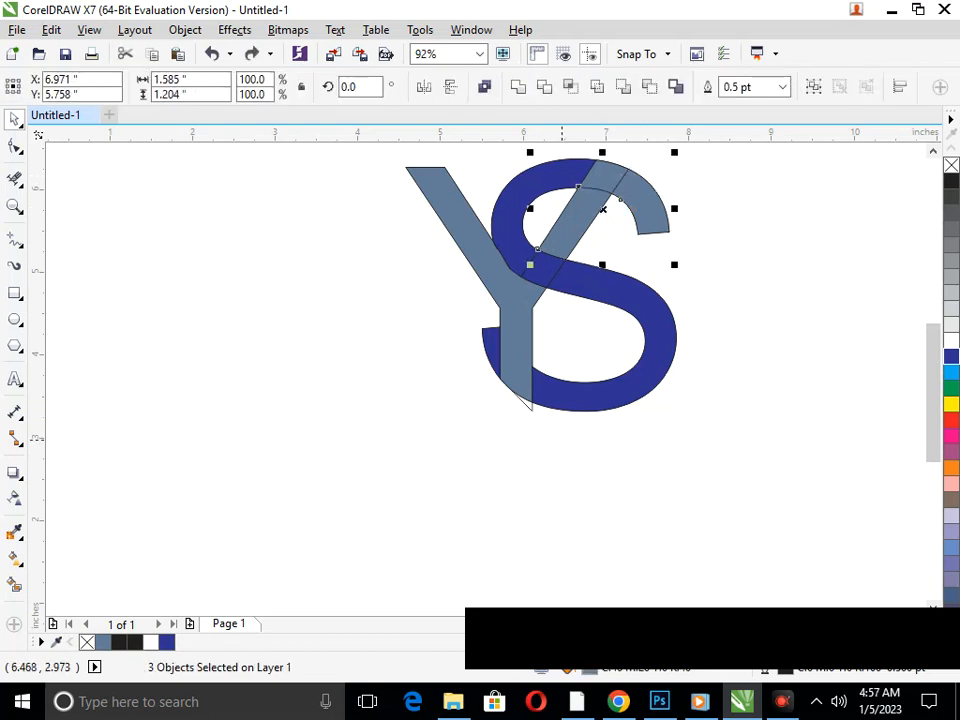
pyautogui.click(598, 322)
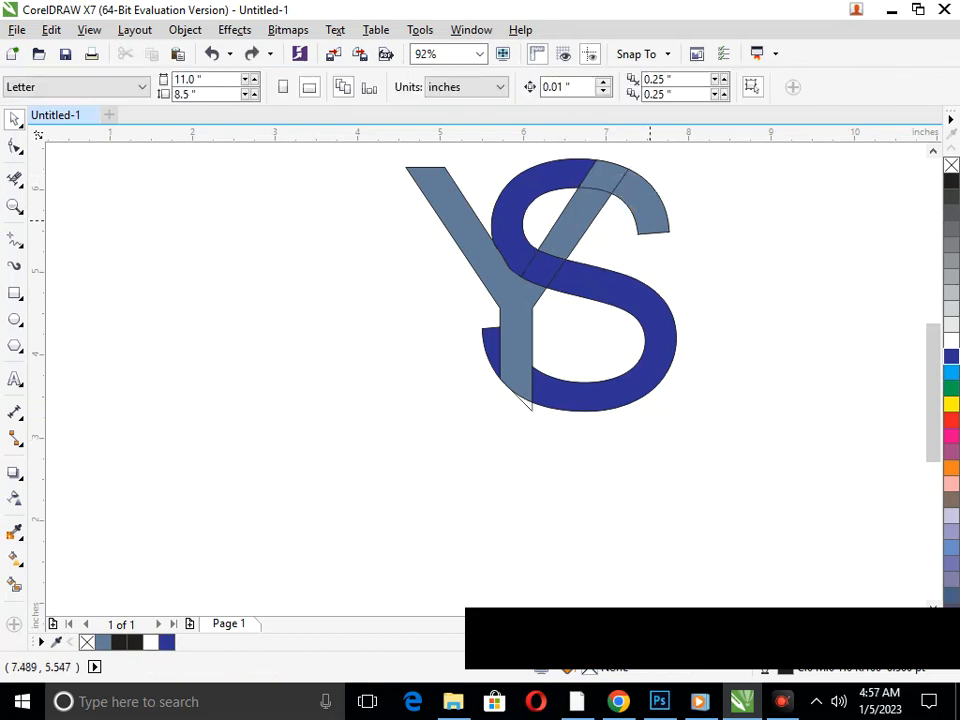
# Color the S's upper-right end dark blue
pyautogui.click(661, 222)
pyautogui.click(951, 356)
pyautogui.click(731, 407)
# Weld the two right-arm sections of the Y above the S's middle stroke
pyautogui.click(568, 217)
pyautogui.keyDown('shift'); pyautogui.click(604, 171); pyautogui.keyUp('shift')
pyautogui.click(518, 87)
pyautogui.click(607, 496)
# Delete the stray outline corner sticking out below the Y's stem with Virtual Segment Delete
pyautogui.press('F2')
pyautogui.moveTo(468, 367); pyautogui.dragTo(690, 496)
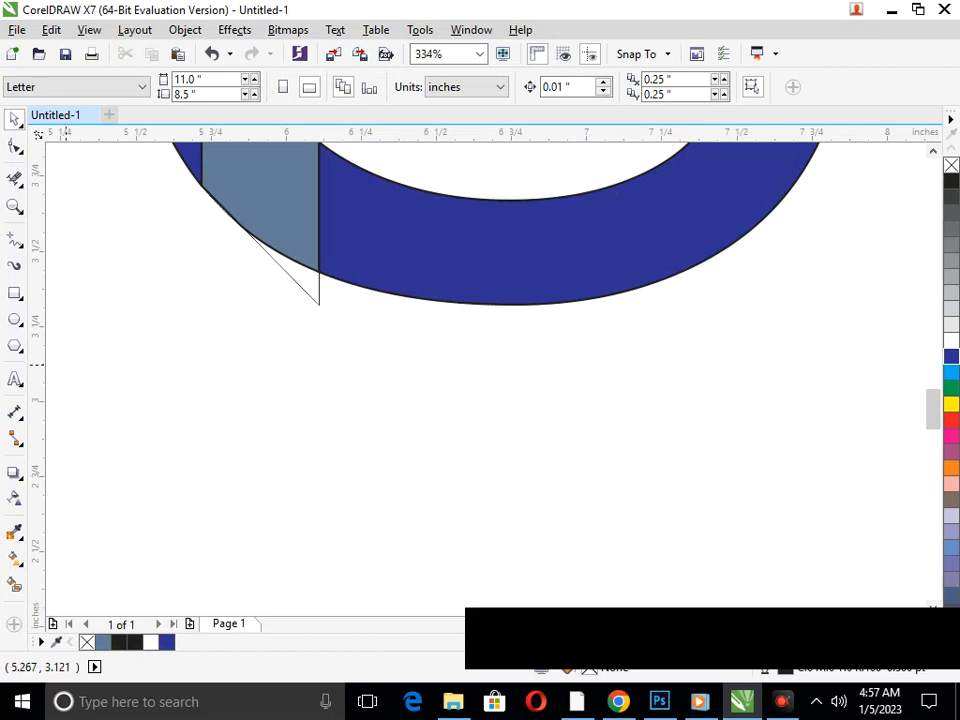
pyautogui.click(14, 179)
pyautogui.click(316, 292)
pyautogui.press('F3')
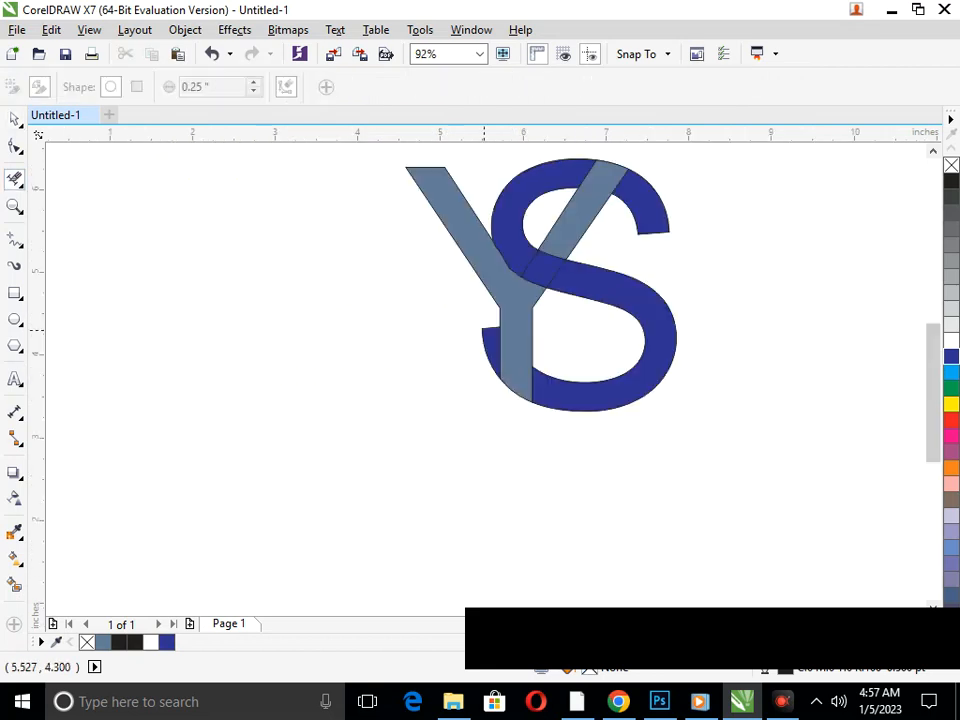
pyautogui.press('F3')
# Color the Y's main body and its upper right-arm piece orange
pyautogui.click(14, 119)
pyautogui.moveTo(501, 382); pyautogui.dragTo(448, 381)
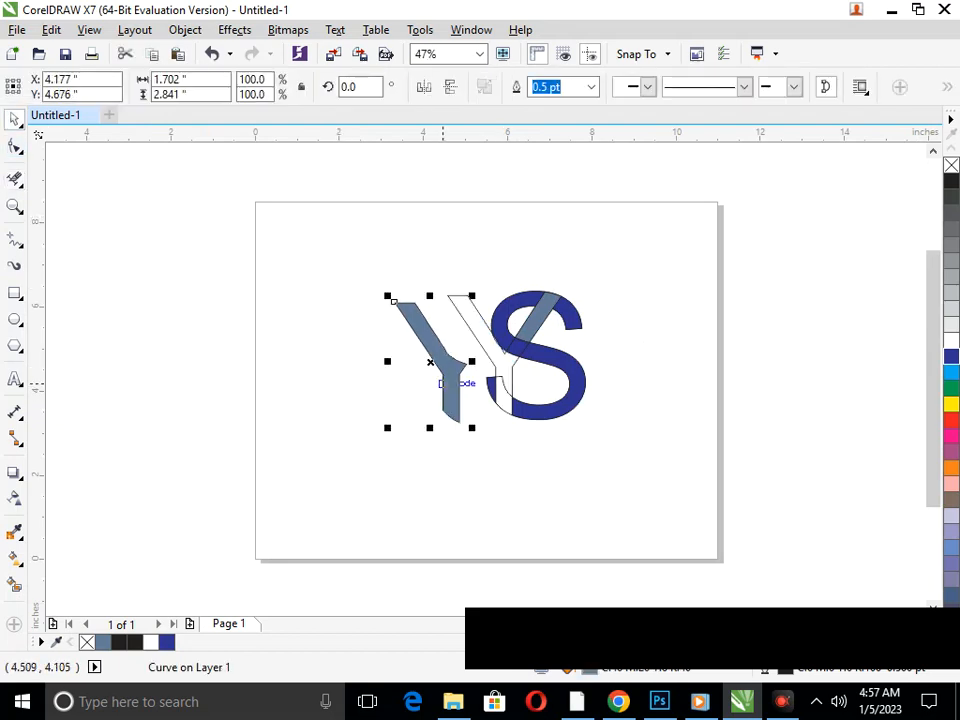
pyautogui.hotkey('ctrl', 'z')
pyautogui.keyDown('shift'); pyautogui.click(533, 324); pyautogui.keyUp('shift')
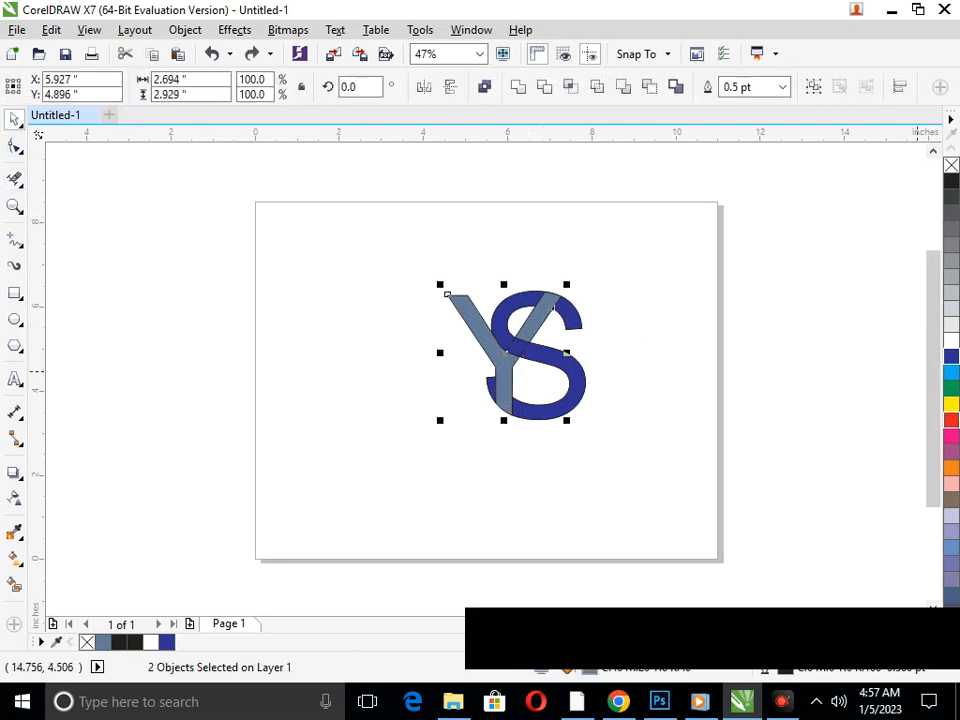
pyautogui.click(951, 468)
pyautogui.click(623, 479)
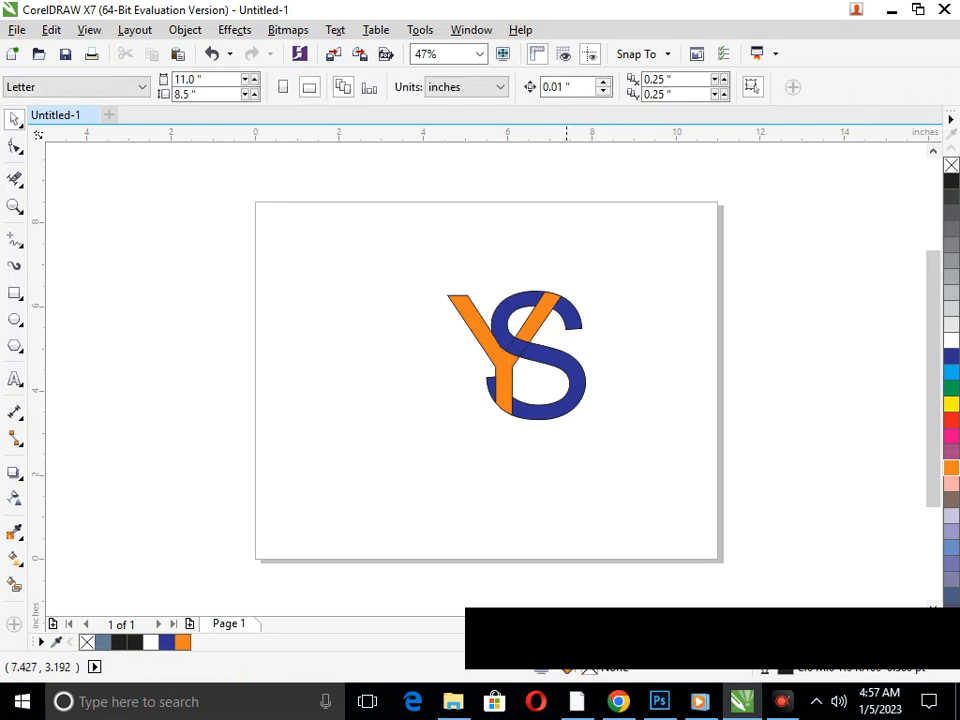
# Color all sections of the S green, including the lower-left tip beside the Y's stem
pyautogui.moveTo(563, 411); pyautogui.dragTo(654, 423)
pyautogui.hotkey('ctrl', 'z')
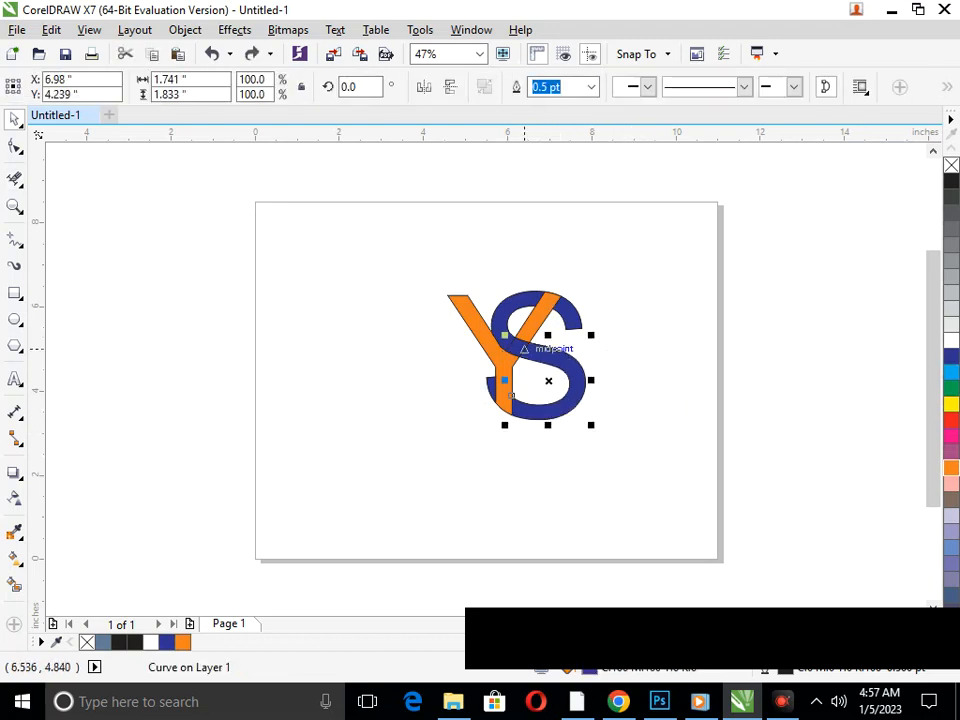
pyautogui.keyDown('shift'); pyautogui.click(522, 348); pyautogui.keyUp('shift')
pyautogui.keyDown('shift'); pyautogui.click(518, 313); pyautogui.keyUp('shift')
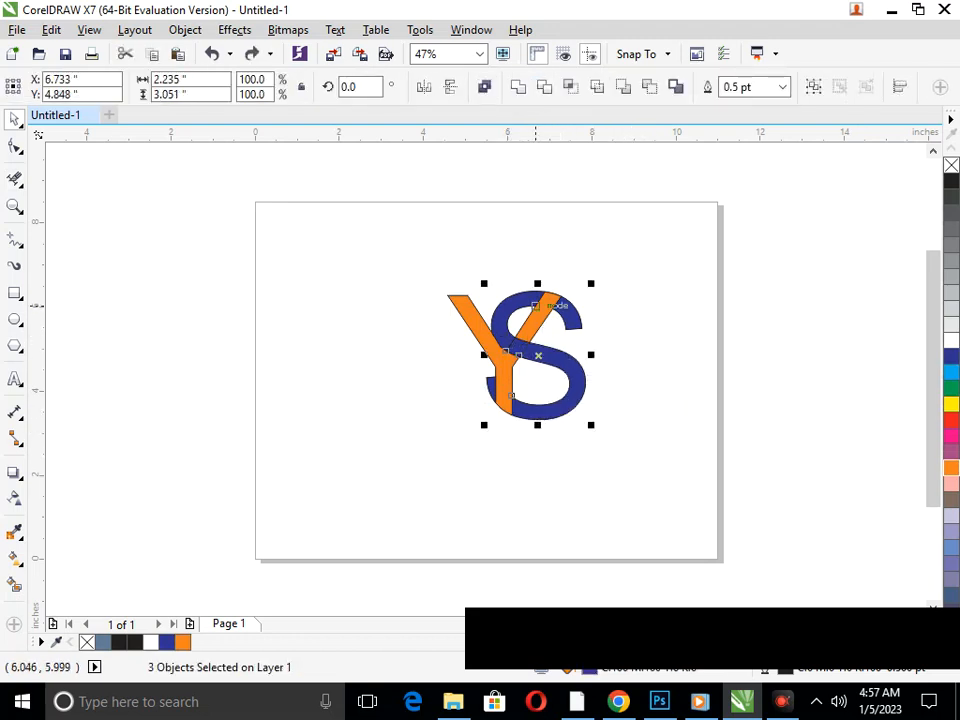
pyautogui.keyDown('shift'); pyautogui.click(574, 317); pyautogui.keyUp('shift')
pyautogui.click(951, 388)
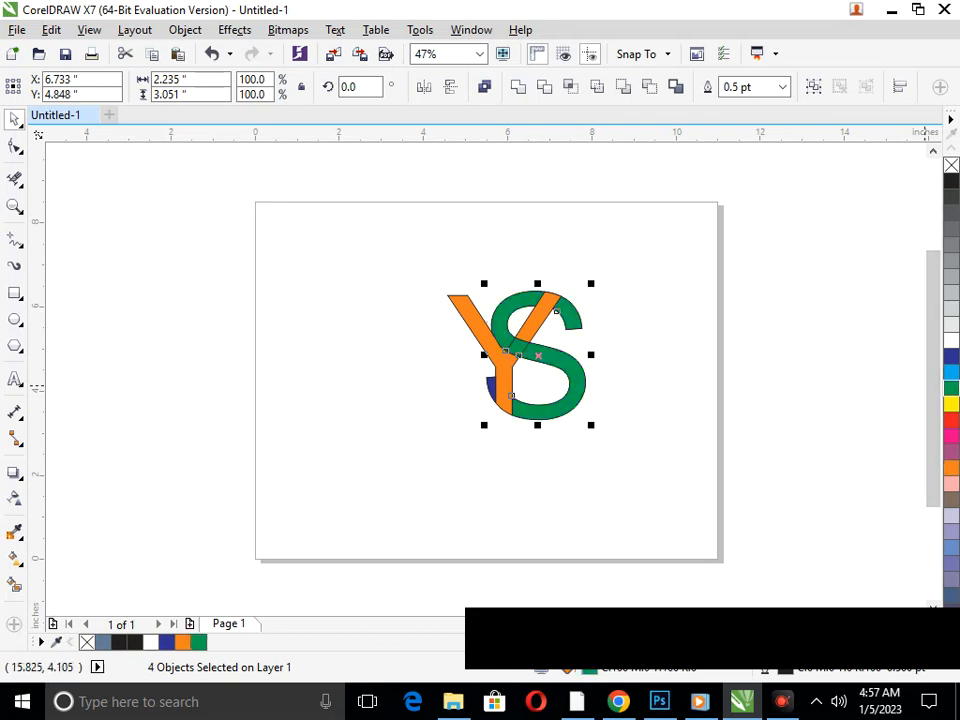
pyautogui.click(677, 475)
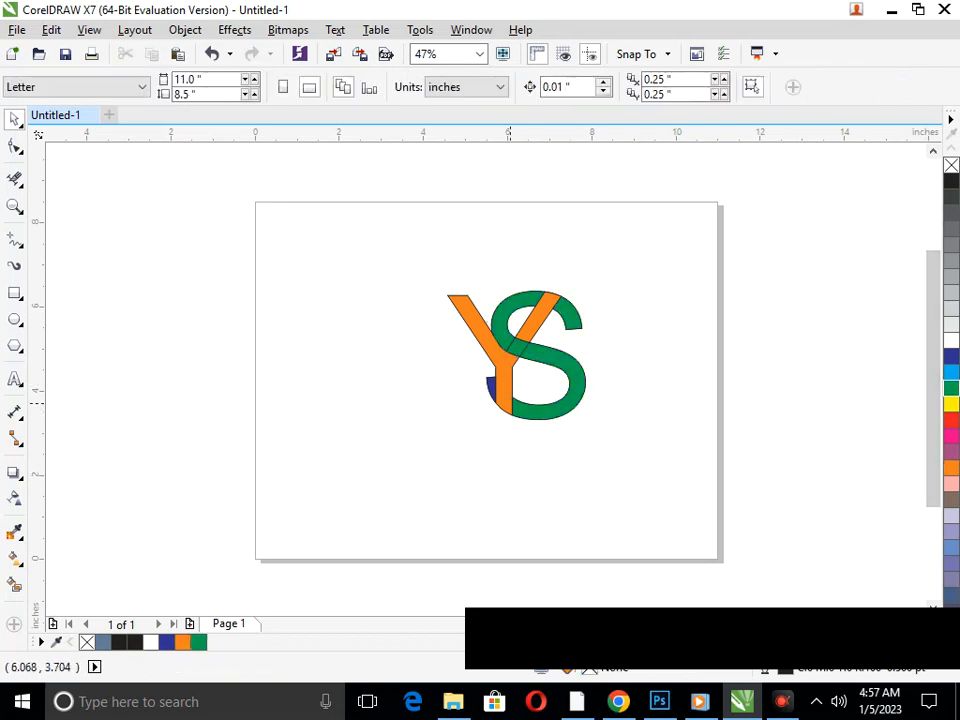
pyautogui.click(493, 389)
pyautogui.keyDown('shift'); pyautogui.click(541, 411); pyautogui.keyUp('shift')
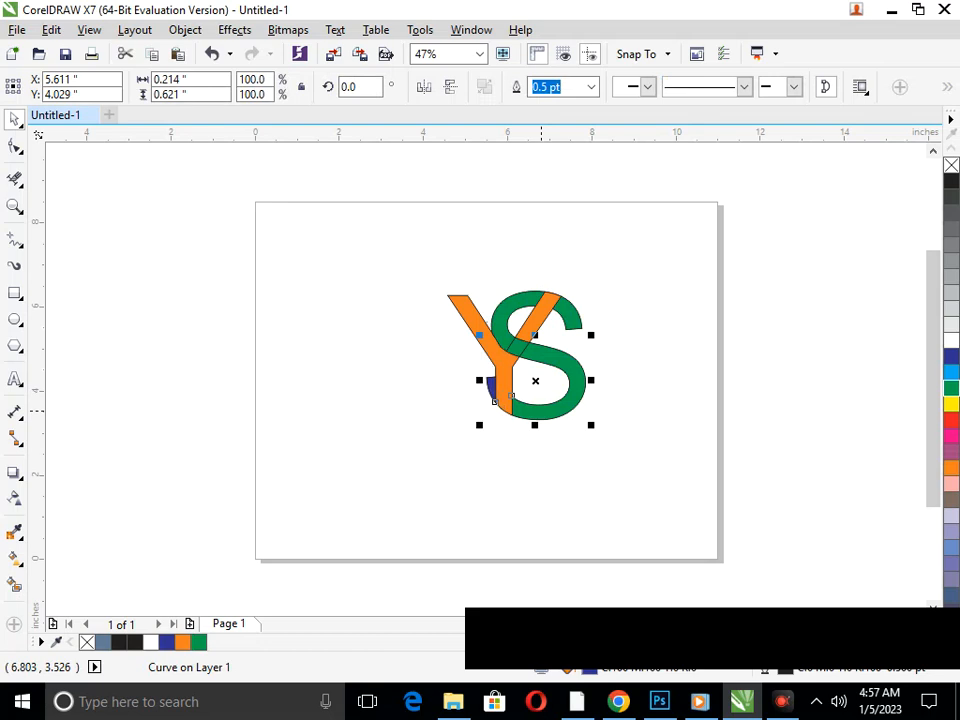
pyautogui.click(951, 388)
pyautogui.click(598, 461)
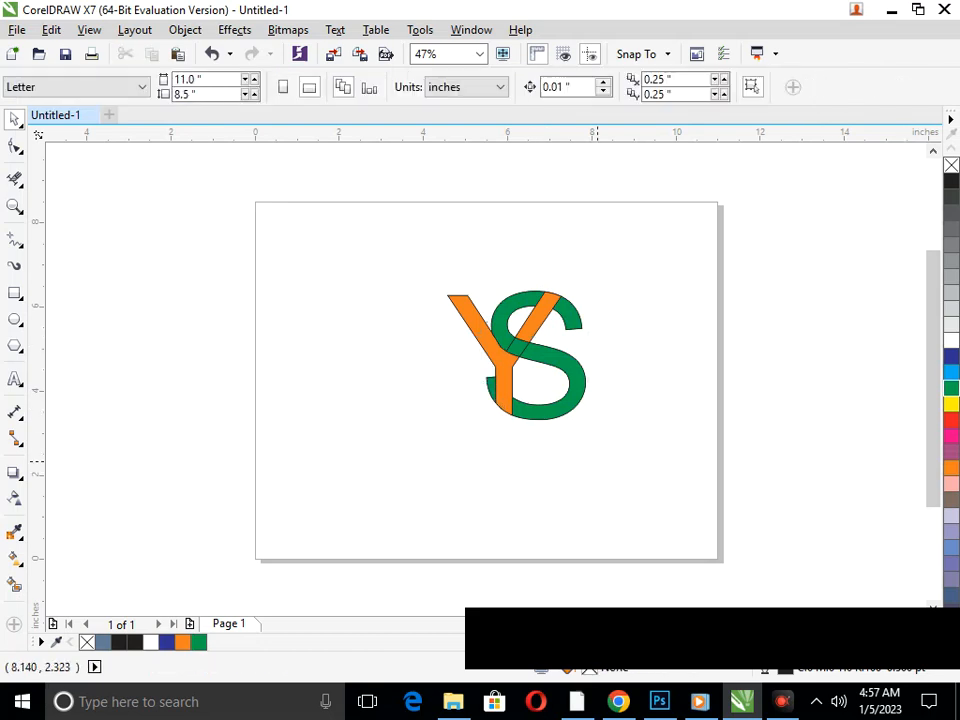
# Delete the dividing lines across the S's middle stroke with Virtual Segment Delete
pyautogui.moveTo(613, 417); pyautogui.dragTo(614, 418)
pyautogui.click(14, 179)
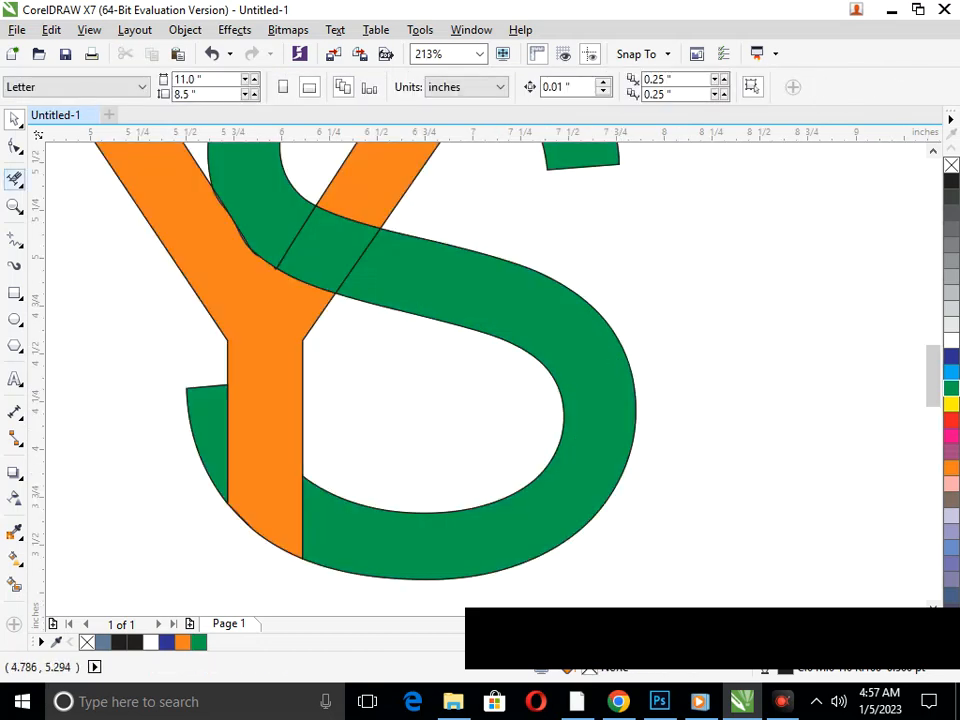
pyautogui.moveTo(387, 272); pyautogui.dragTo(388, 272)
pyautogui.moveTo(284, 232); pyautogui.dragTo(309, 240)
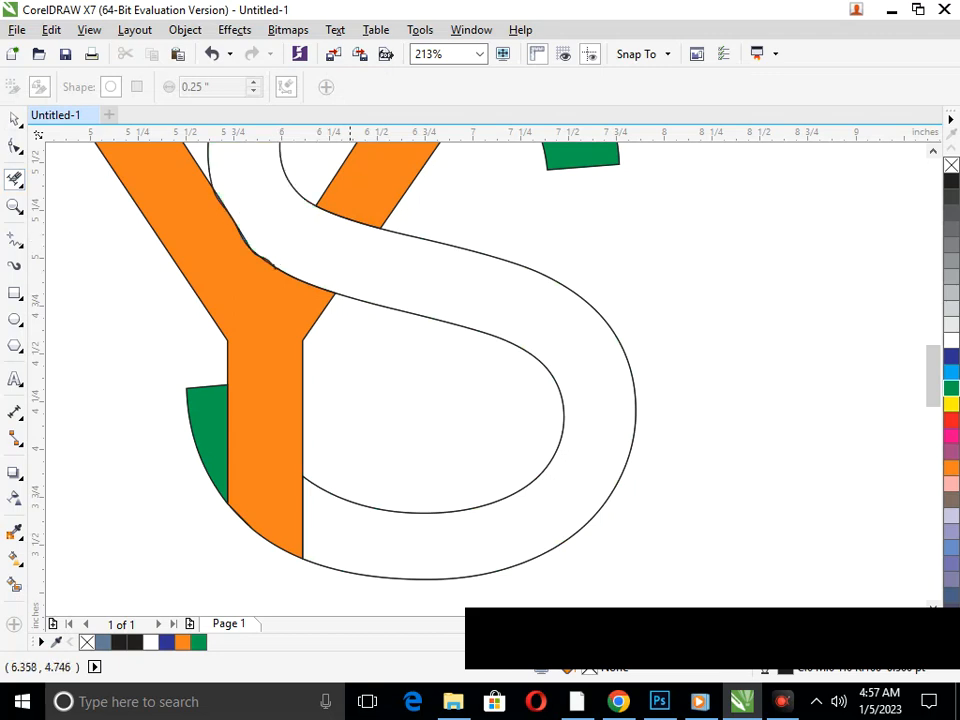
pyautogui.press('F3')
# Smart-fill the S's opened main body as one piece and color it green
pyautogui.click(14, 584)
pyautogui.click(553, 401)
pyautogui.moveTo(951, 389); pyautogui.dragTo(531, 394)
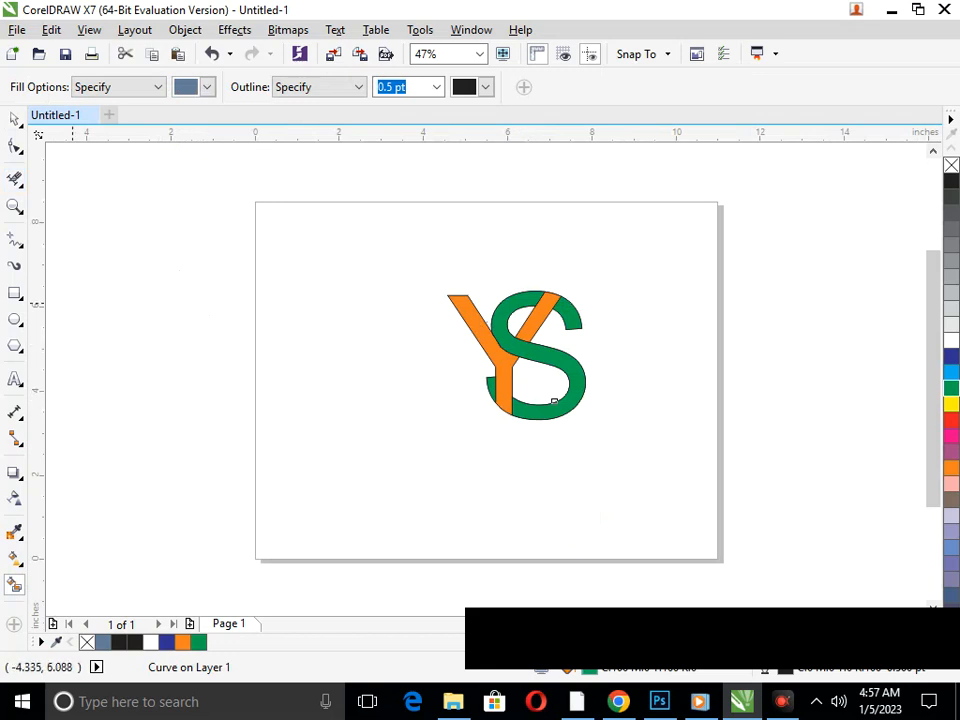
# Group the two orange Y pieces
pyautogui.click(14, 118)
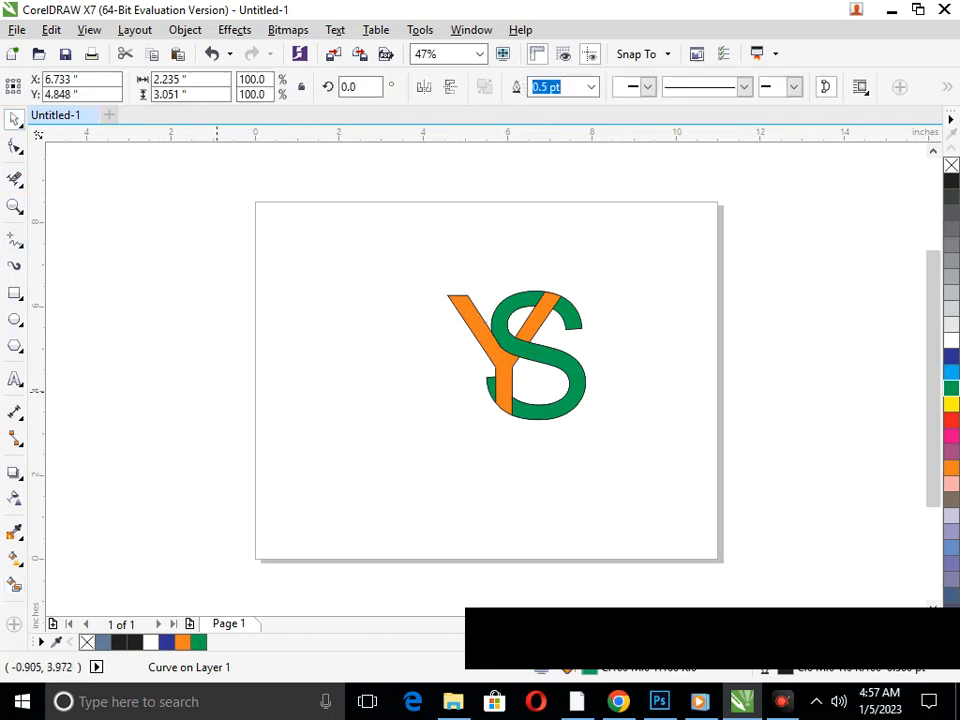
pyautogui.hotkey('ctrl', 'z')
pyautogui.click(447, 293)
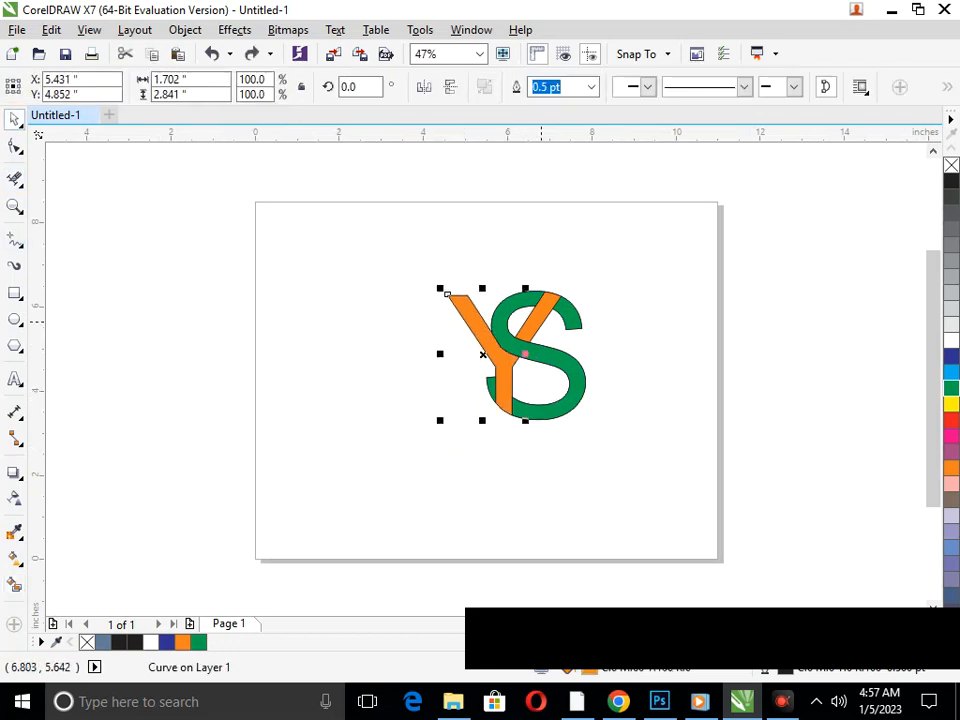
pyautogui.keyDown('shift'); pyautogui.click(541, 321); pyautogui.keyUp('shift')
pyautogui.hotkey('ctrl', 'g')
pyautogui.click(561, 530)
# Group the S's green main body, lower-left tip and upper-right end
pyautogui.moveTo(548, 413); pyautogui.dragTo(578, 431)
pyautogui.hotkey('ctrl', 'z')
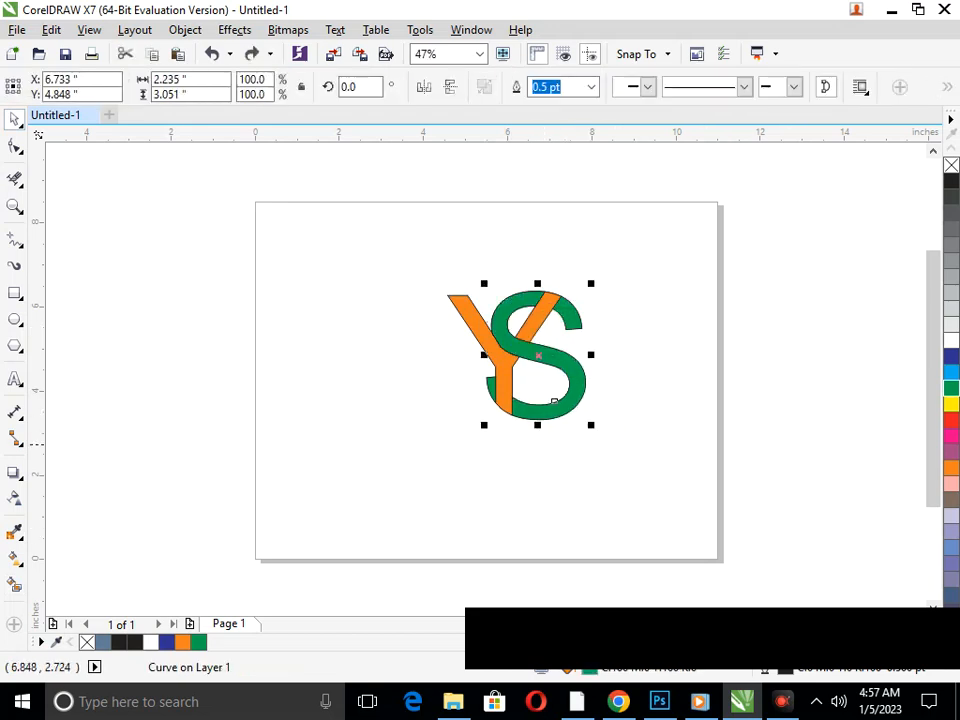
pyautogui.keyDown('shift'); pyautogui.click(497, 386); pyautogui.keyUp('shift')
pyautogui.keyDown('shift'); pyautogui.click(581, 322); pyautogui.keyUp('shift')
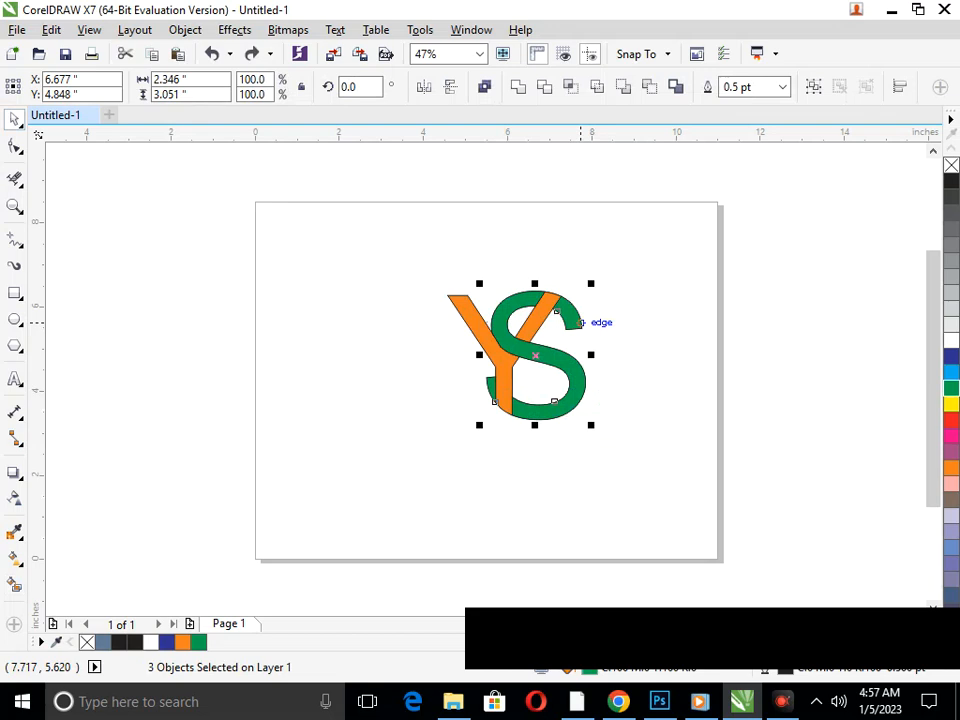
pyautogui.click(664, 275)
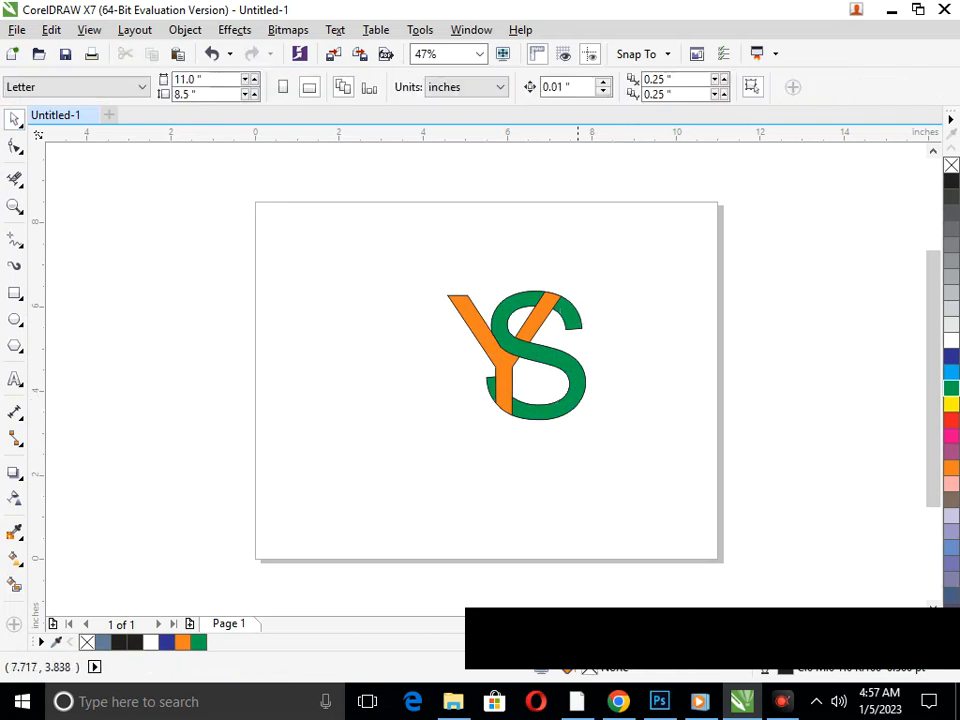
pyautogui.moveTo(583, 392); pyautogui.dragTo(655, 419)
pyautogui.hotkey('ctrl', 'z')
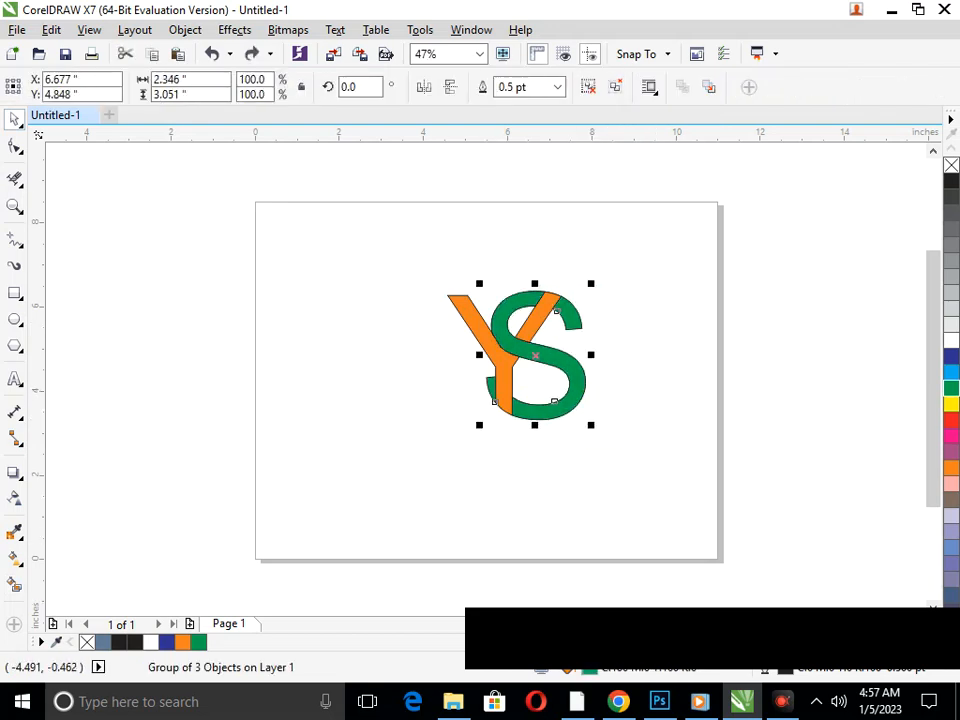
pyautogui.click(15, 558)
pyautogui.click(92, 557)
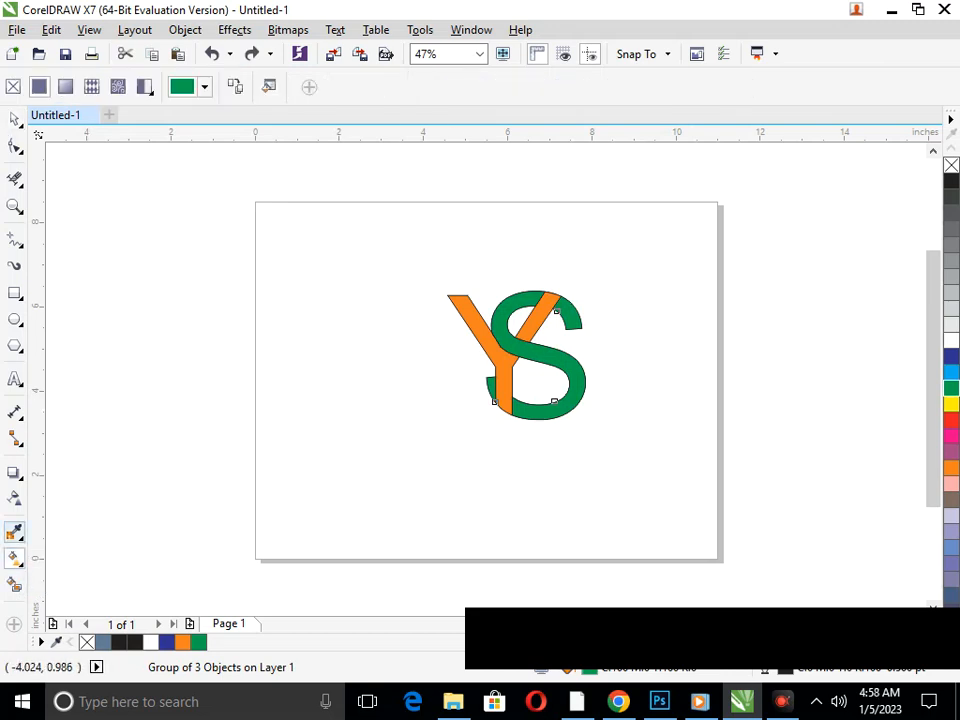
# Apply a one-step inside contour with a 0.1" offset and a teal fill to the green S group
pyautogui.click(15, 472)
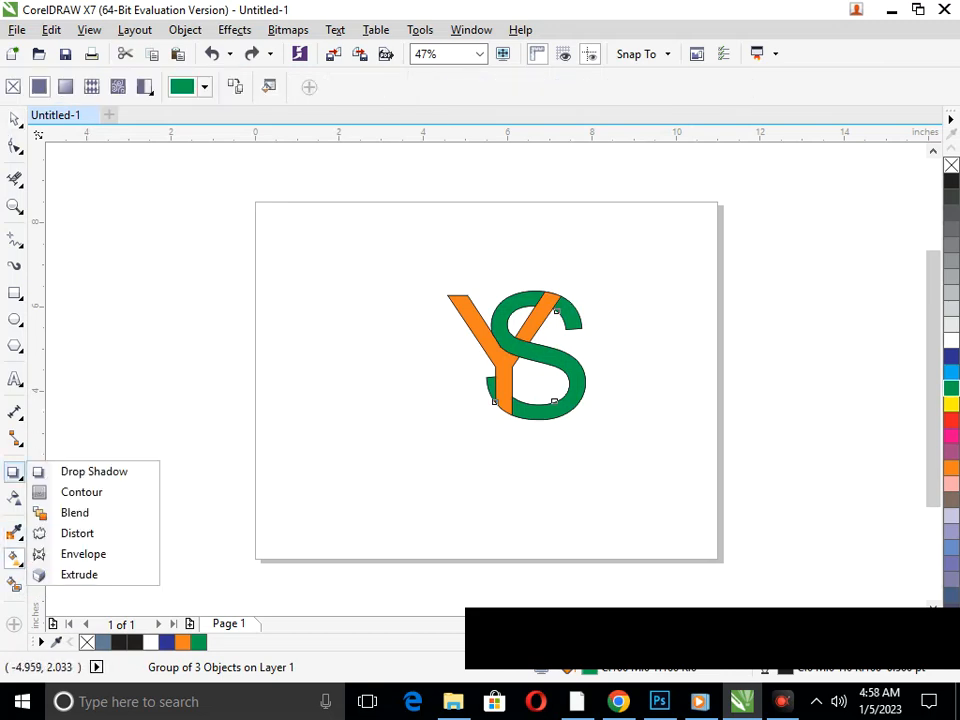
pyautogui.click(79, 490)
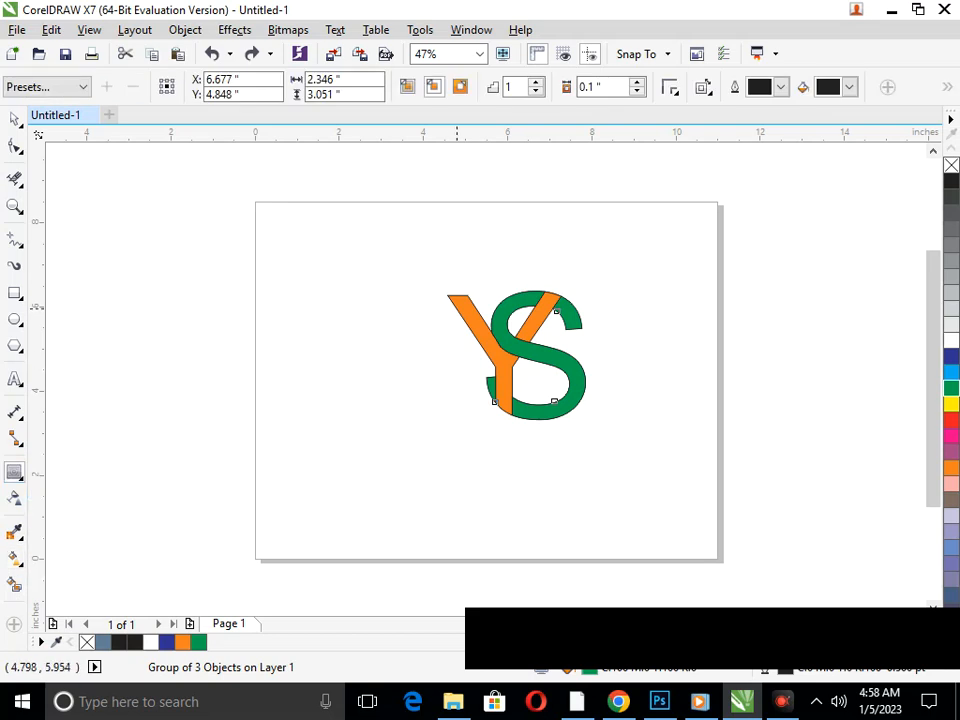
pyautogui.moveTo(451, 299); pyautogui.dragTo(512, 354)
pyautogui.hotkey('ctrl', 'z')
pyautogui.click(524, 380)
pyautogui.click(849, 87)
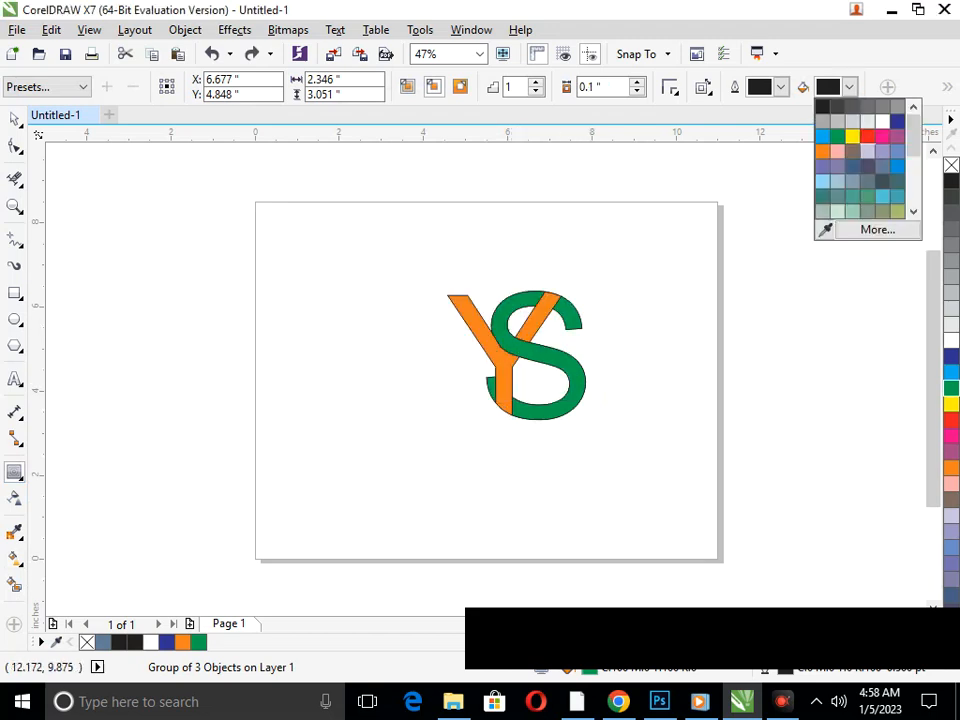
pyautogui.click(897, 196)
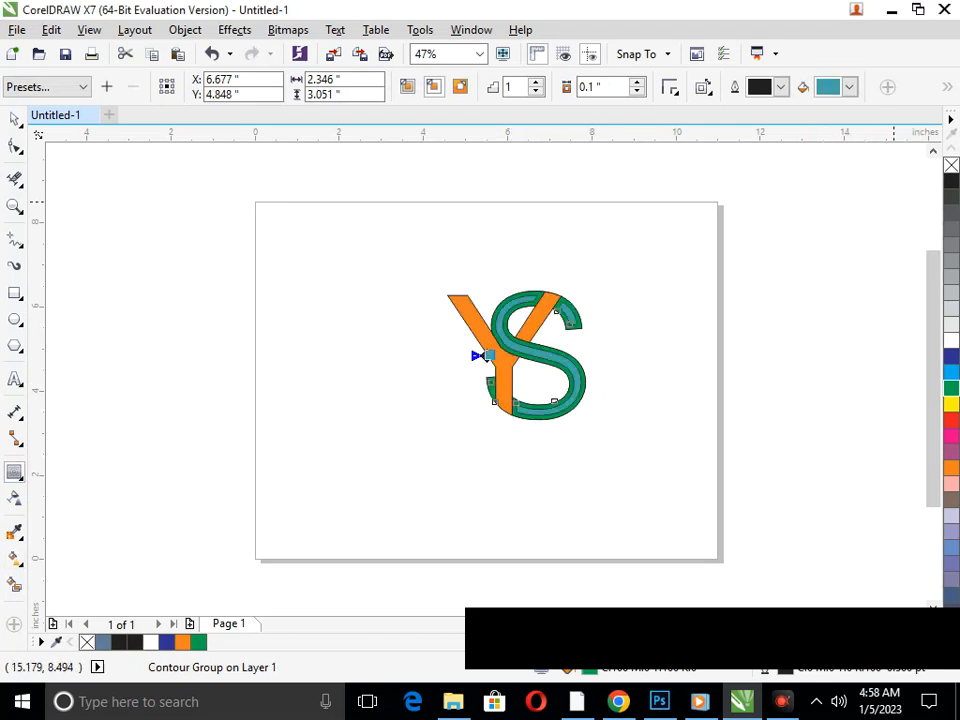
# Try dark gray, peach and tan fills on the S's inner contour and settle on purple
pyautogui.click(849, 87)
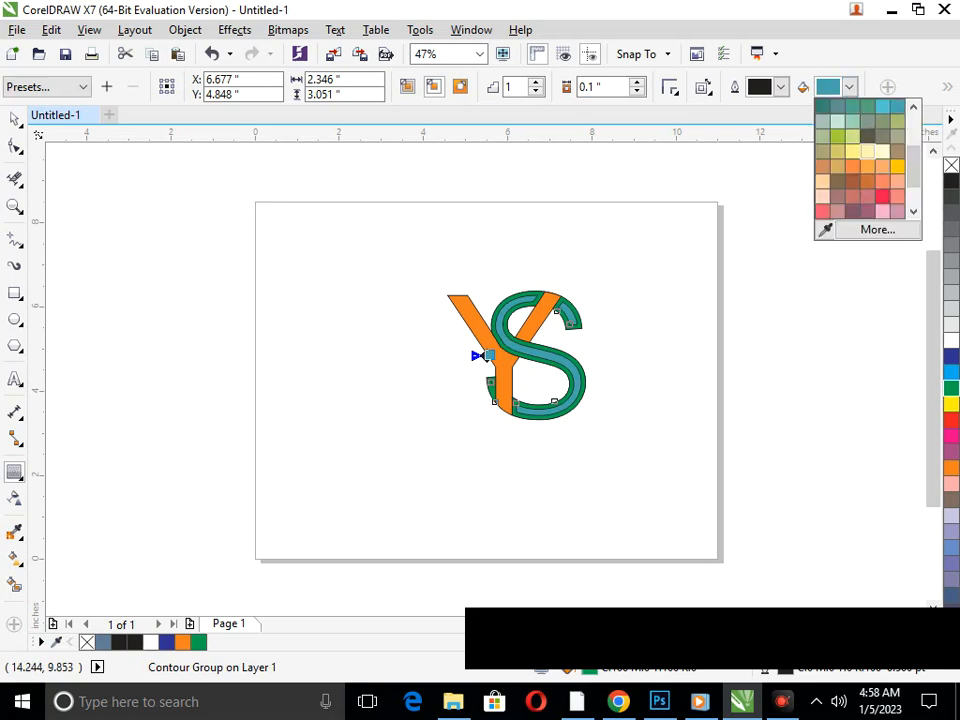
pyautogui.click(862, 138)
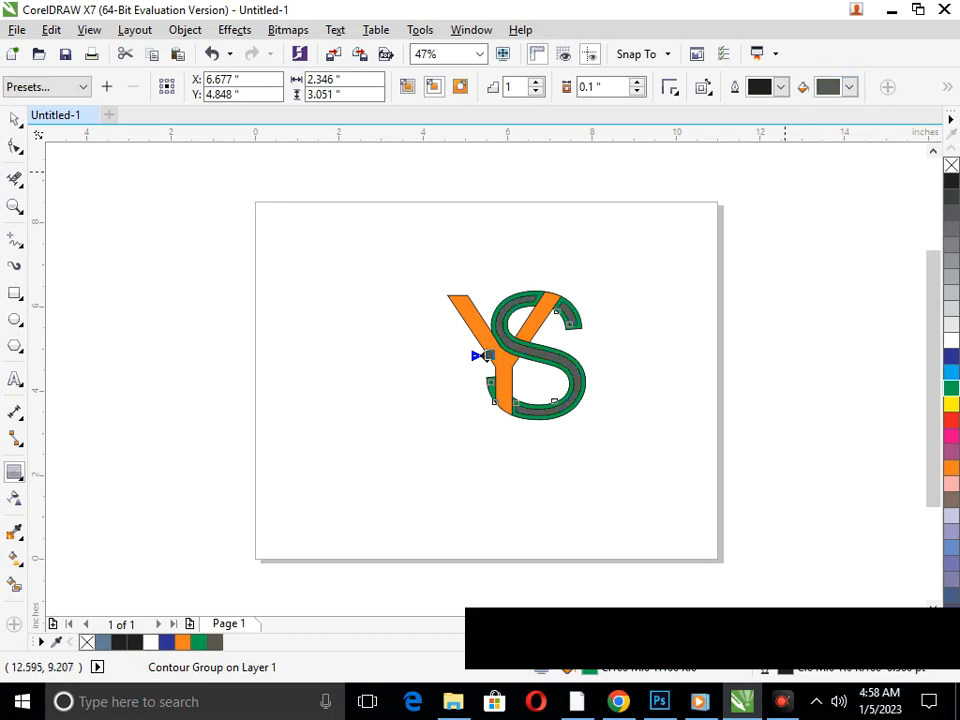
pyautogui.click(849, 87)
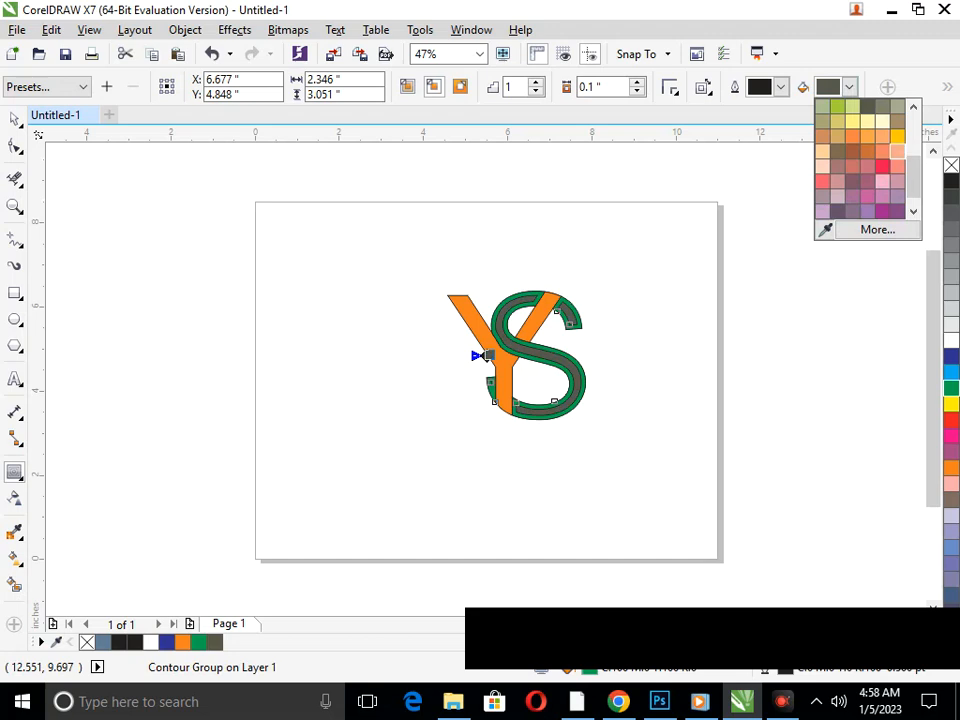
pyautogui.click(881, 163)
pyautogui.click(849, 87)
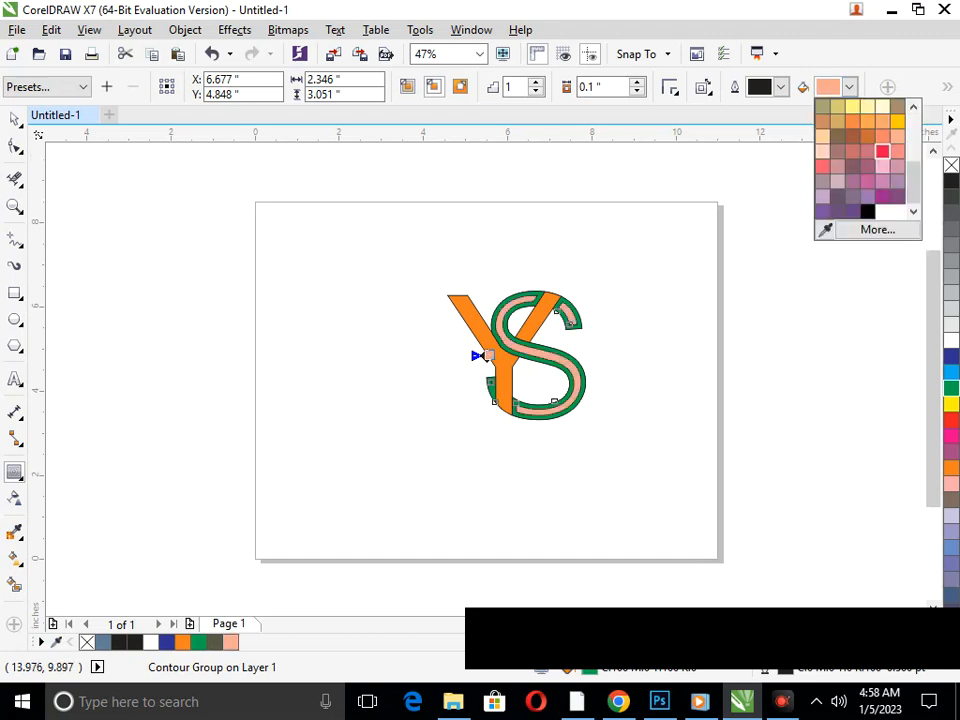
pyautogui.click(897, 105)
pyautogui.click(849, 87)
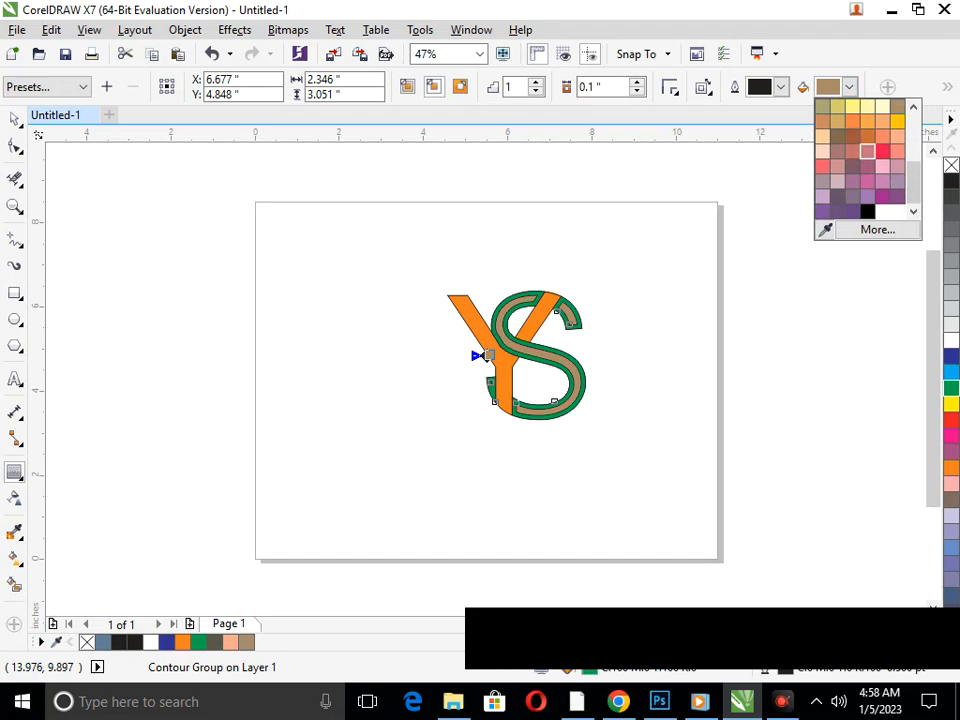
pyautogui.click(883, 195)
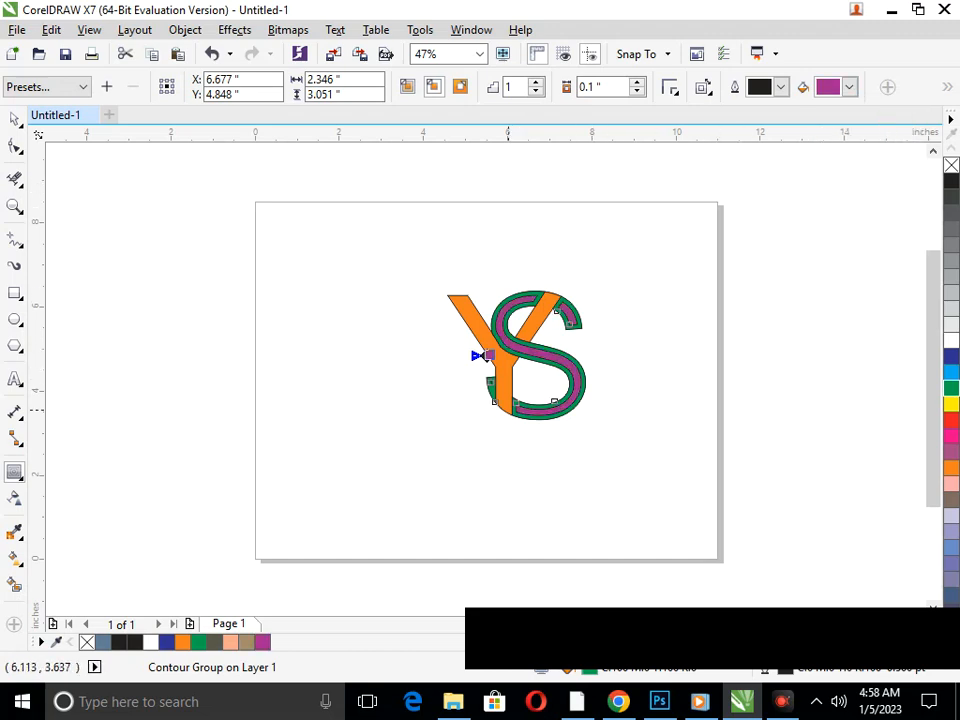
# Reduce the S's contour offset to about 0.041" so only a thin green border surrounds the purple
pyautogui.press('F2')
pyautogui.moveTo(440, 341); pyautogui.dragTo(494, 399)
pyautogui.moveTo(496, 219); pyautogui.dragTo(461, 219)
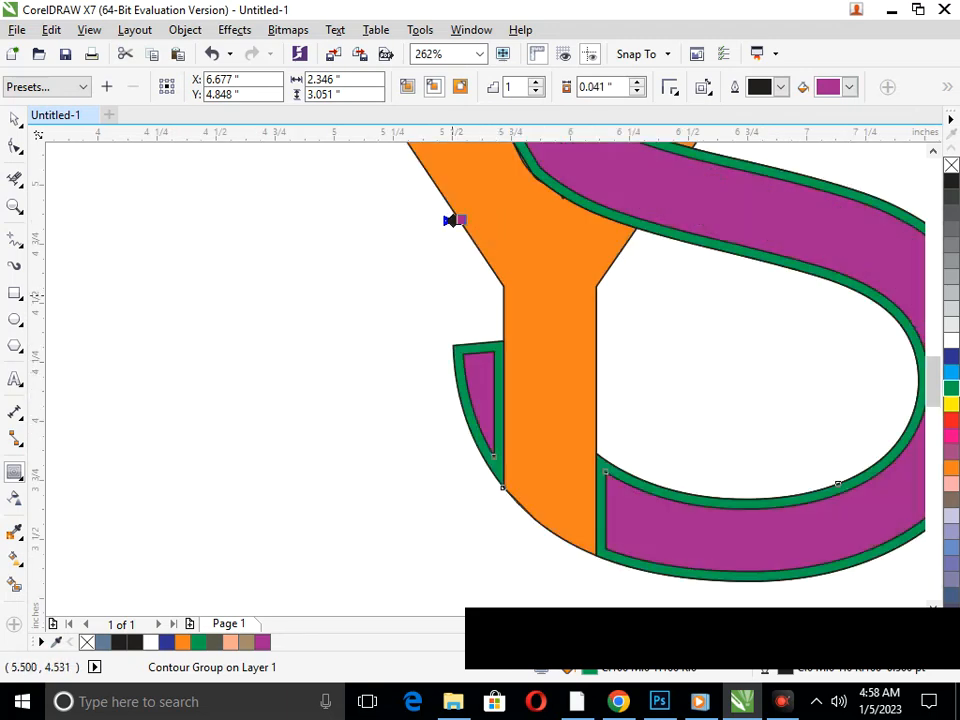
pyautogui.press('F3')
pyautogui.click(14, 119)
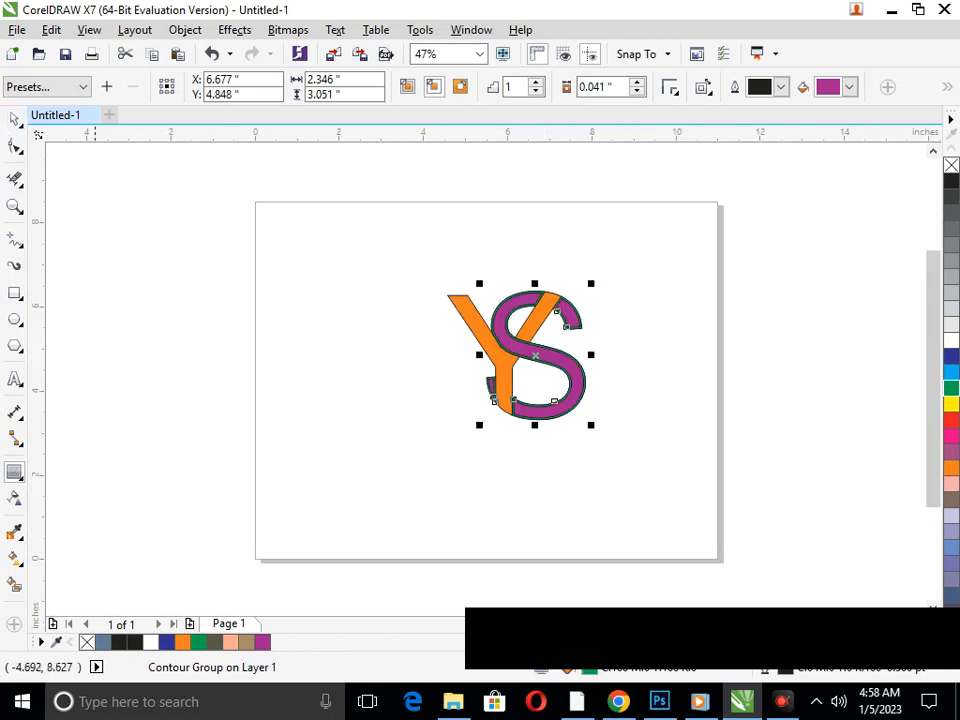
pyautogui.click(300, 357)
pyautogui.moveTo(509, 368); pyautogui.dragTo(498, 409)
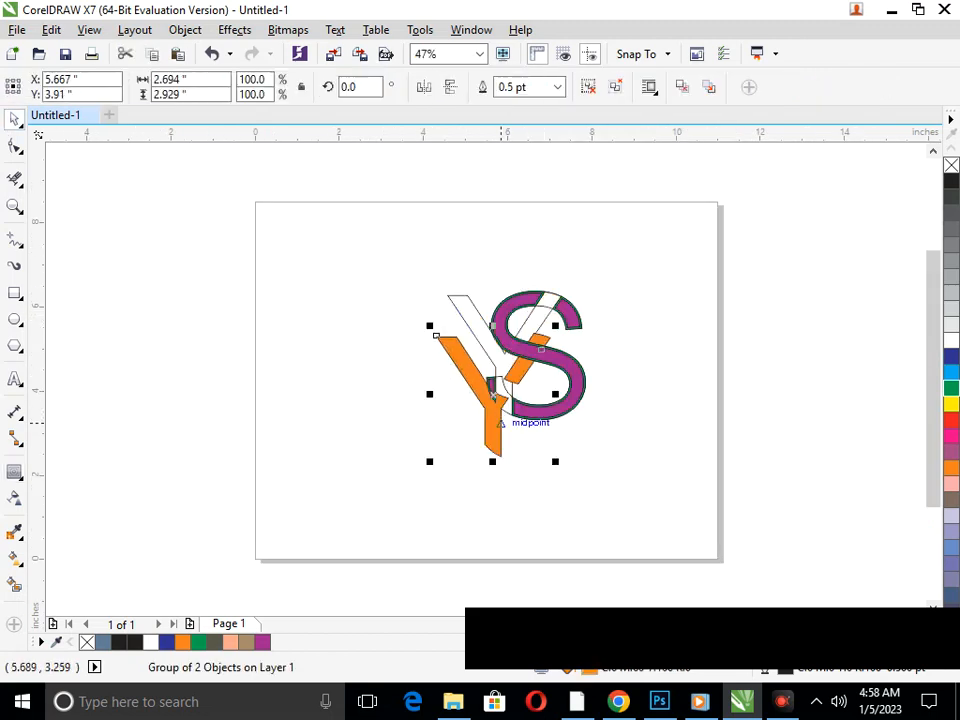
pyautogui.hotkey('ctrl', 'z')
pyautogui.click(14, 559)
pyautogui.click(95, 555)
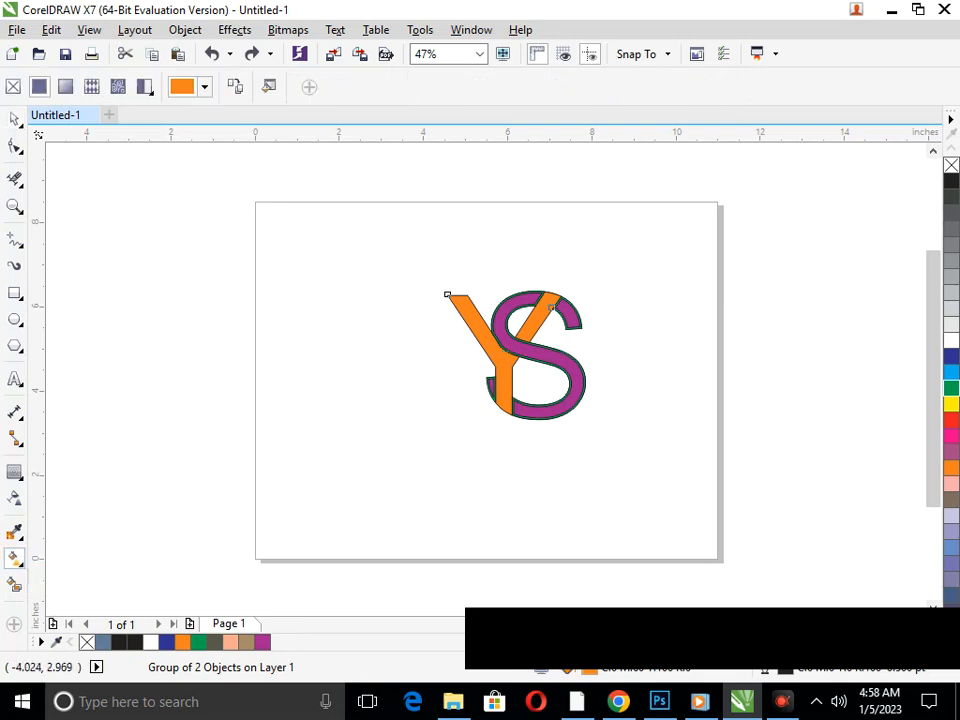
# Apply a one-step inside contour with a 0.1" offset and a dusty pink fill to the orange Y group
pyautogui.click(14, 471)
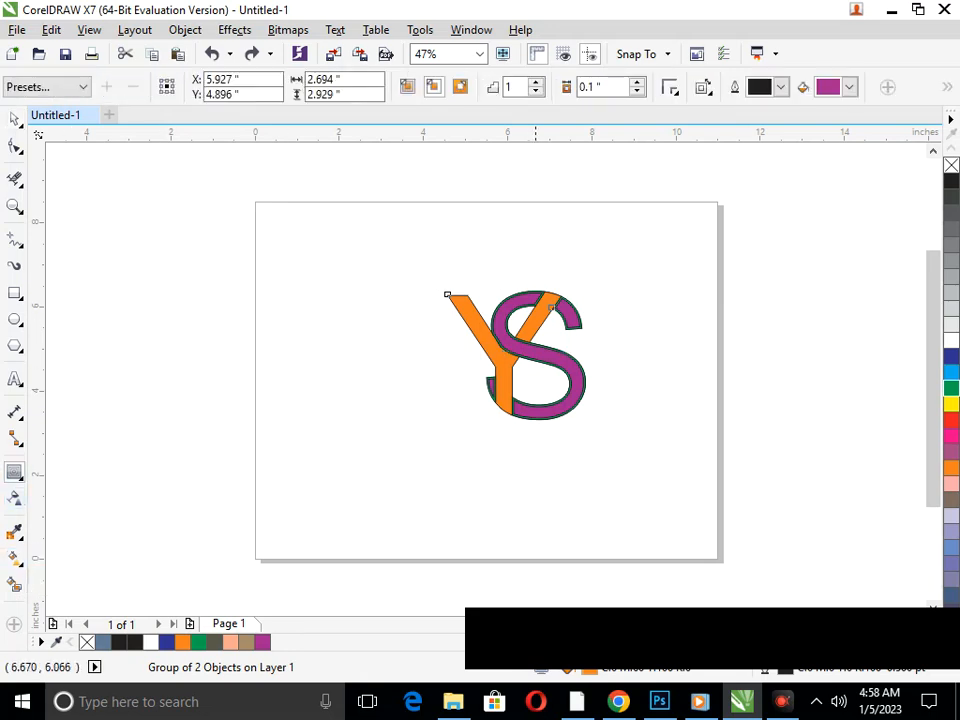
pyautogui.moveTo(539, 294); pyautogui.dragTo(506, 352)
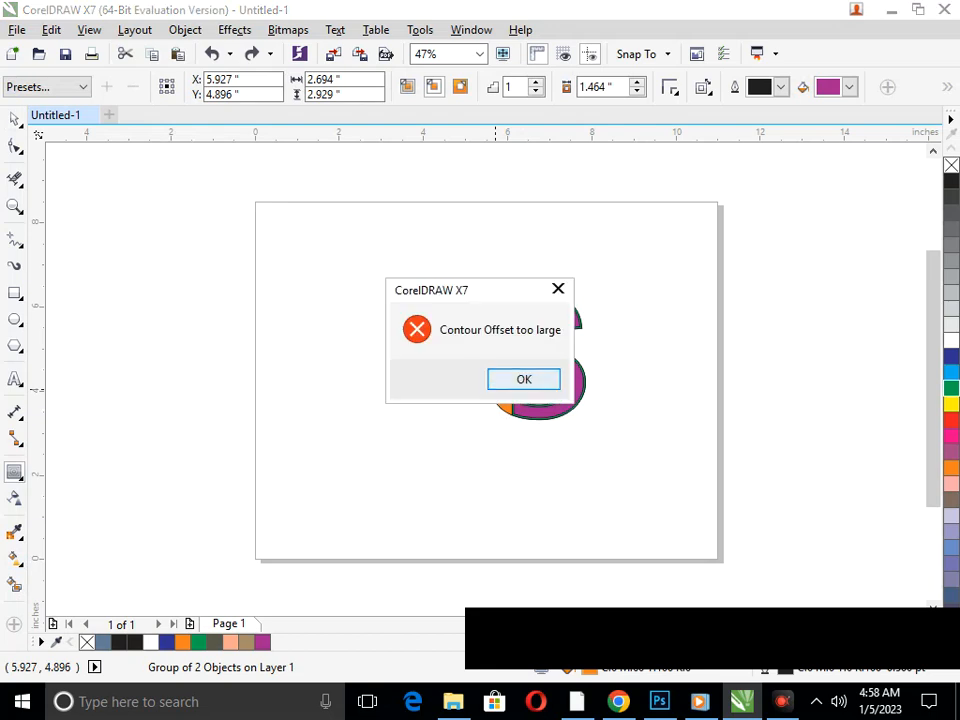
pyautogui.click(546, 377)
pyautogui.click(849, 87)
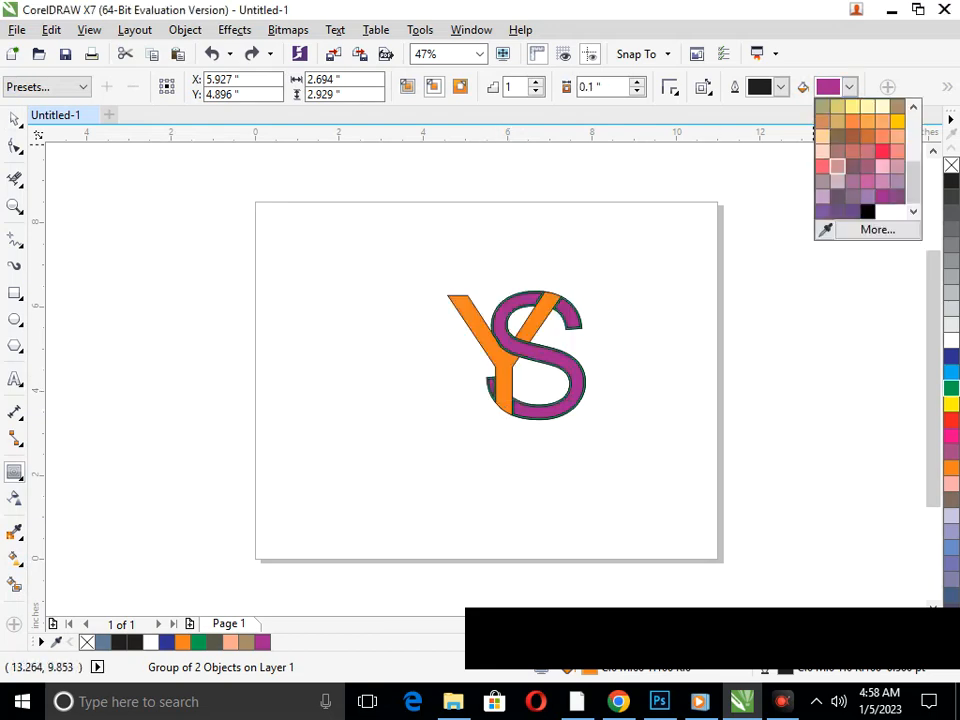
pyautogui.click(826, 164)
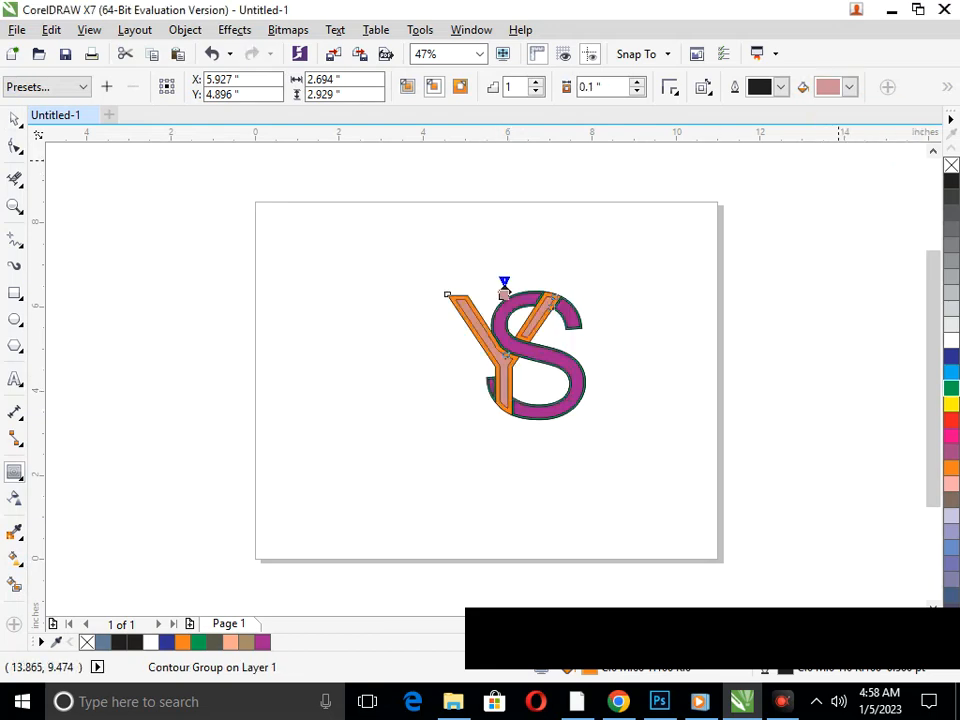
# Try pale yellow, black, peach, coral and dusty red fills on the Y's inner contour
pyautogui.click(849, 87)
pyautogui.click(852, 138)
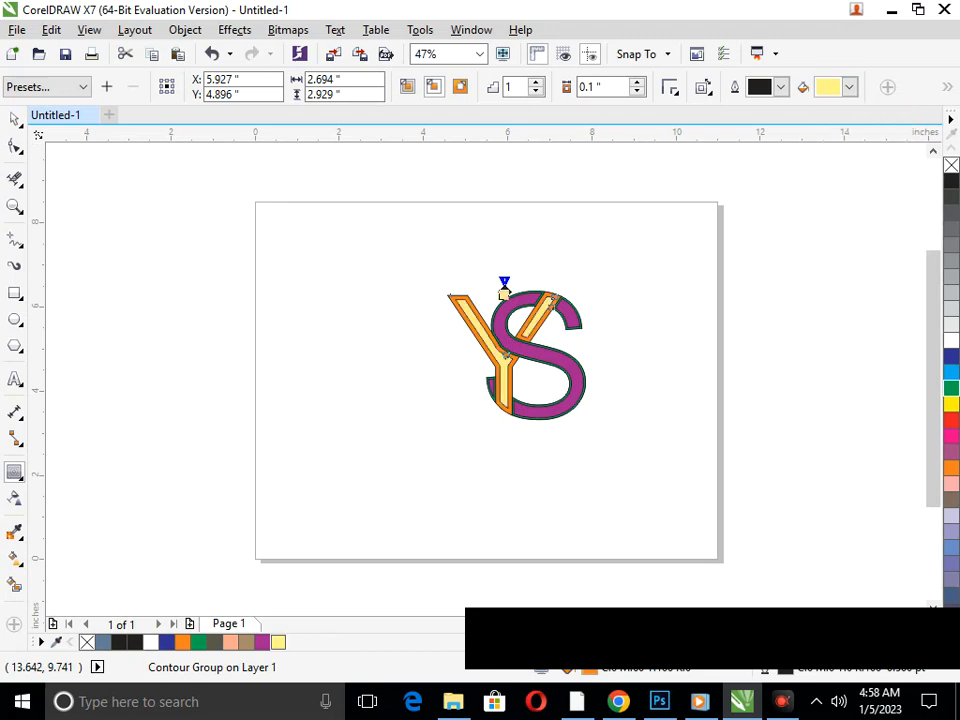
pyautogui.click(849, 87)
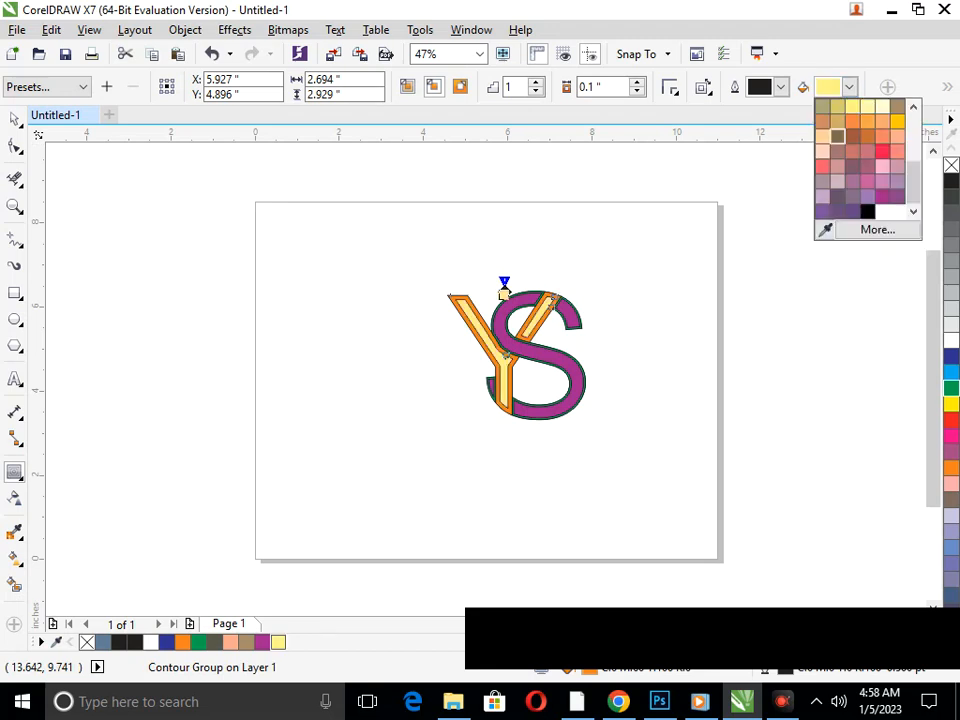
pyautogui.click(866, 211)
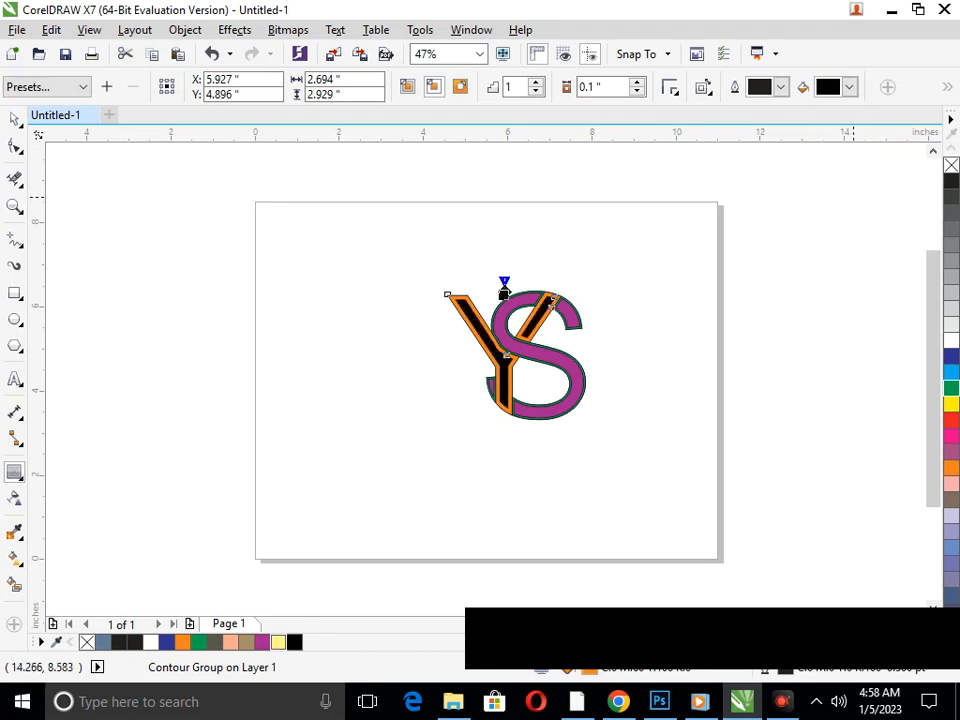
pyautogui.click(849, 87)
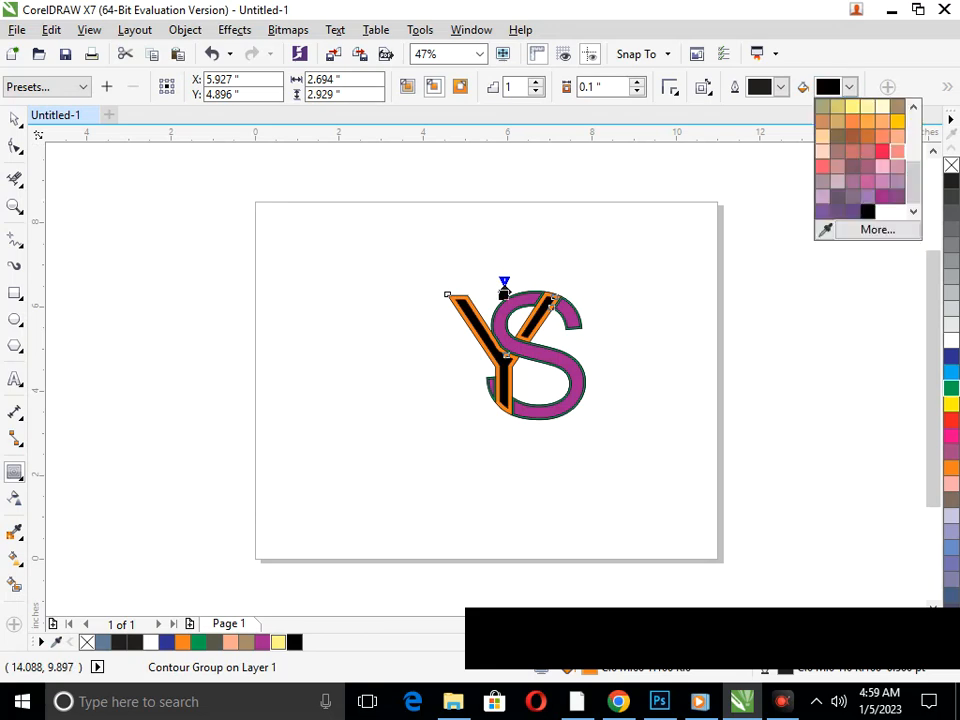
pyautogui.click(822, 136)
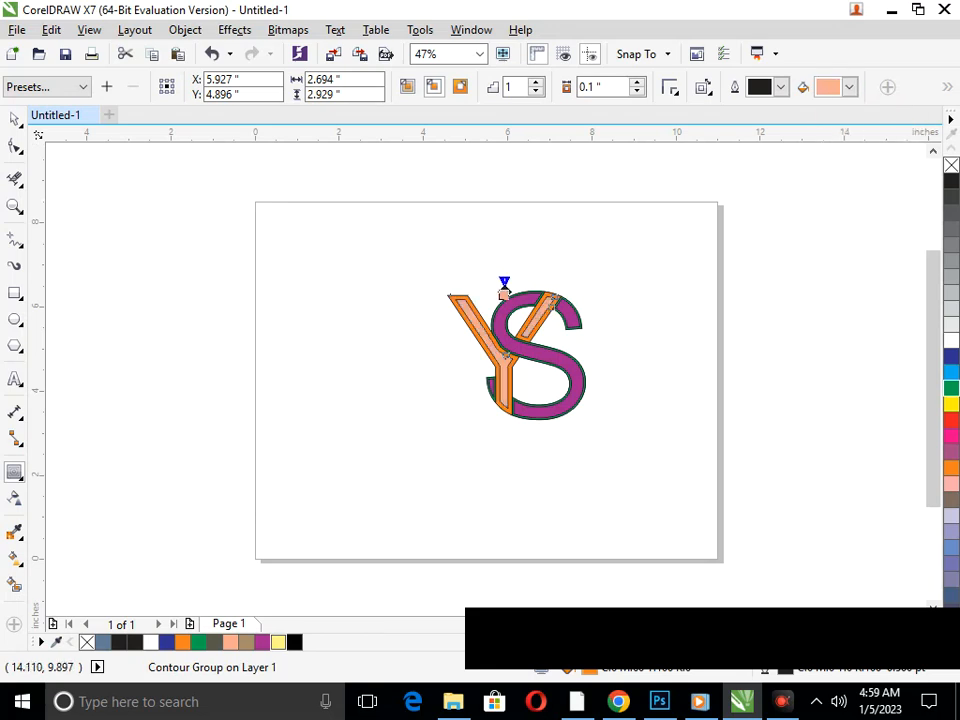
pyautogui.click(849, 87)
pyautogui.click(822, 166)
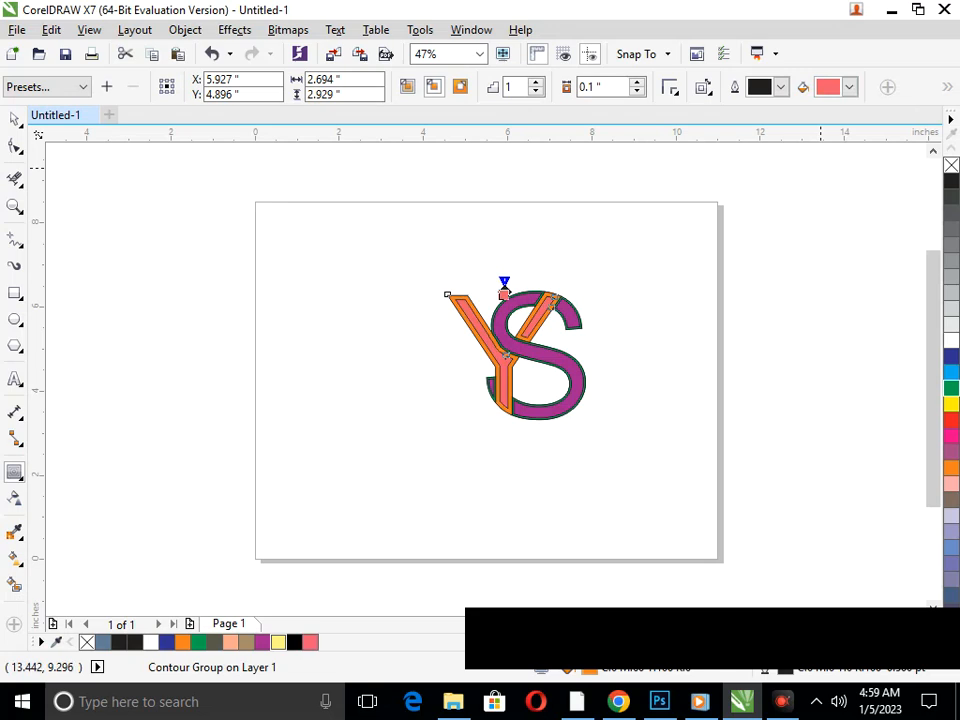
pyautogui.click(849, 87)
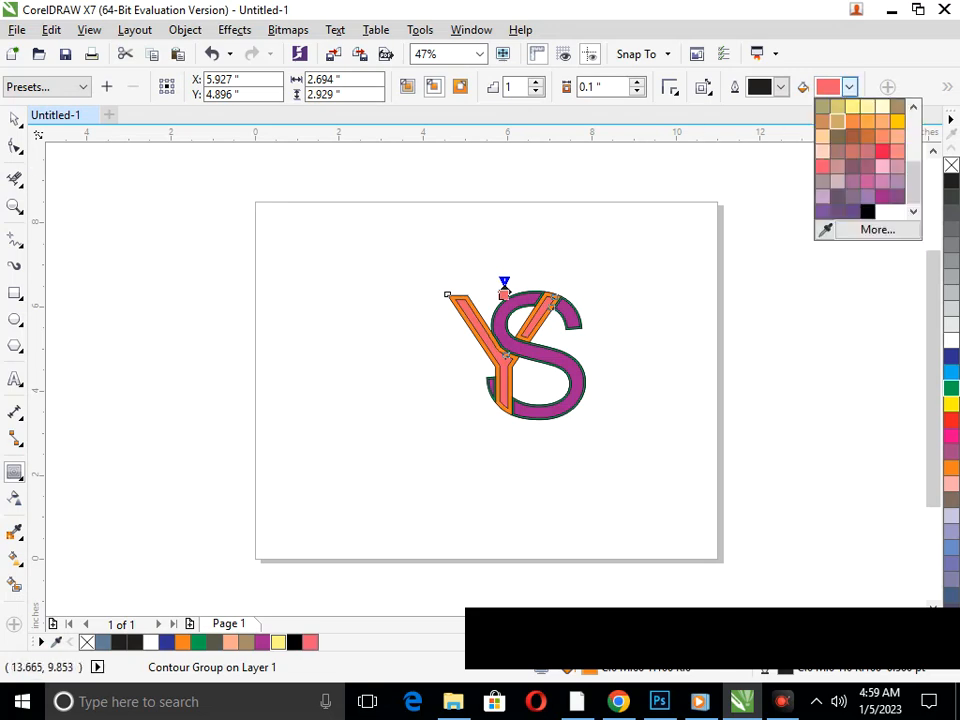
pyautogui.click(867, 151)
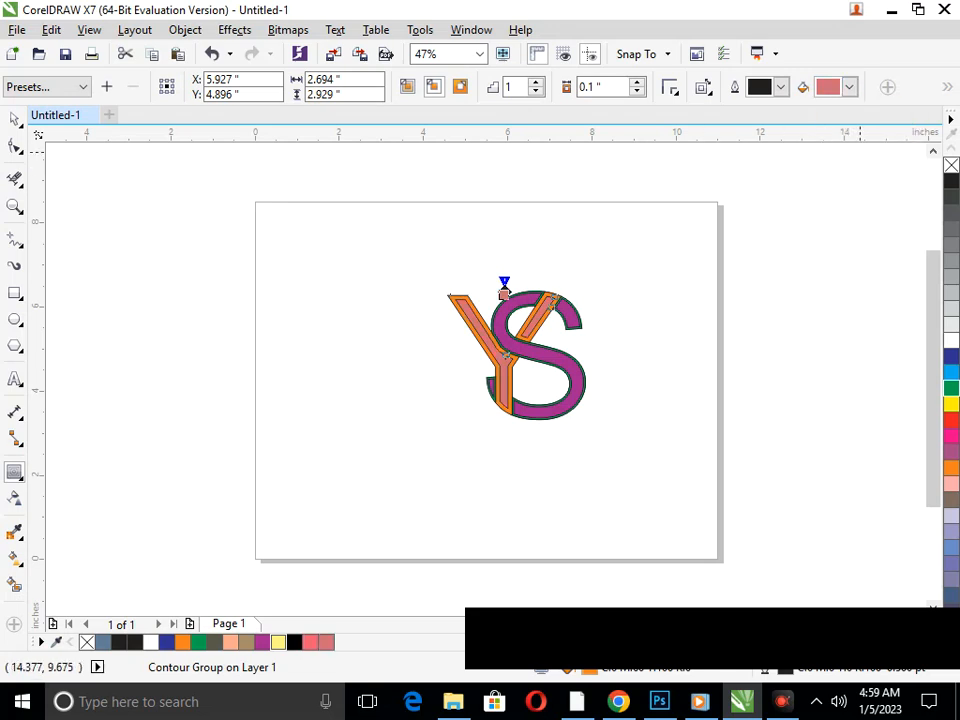
# Try a purple fill on the Y's inner contour and settle on dark teal
pyautogui.click(781, 87)
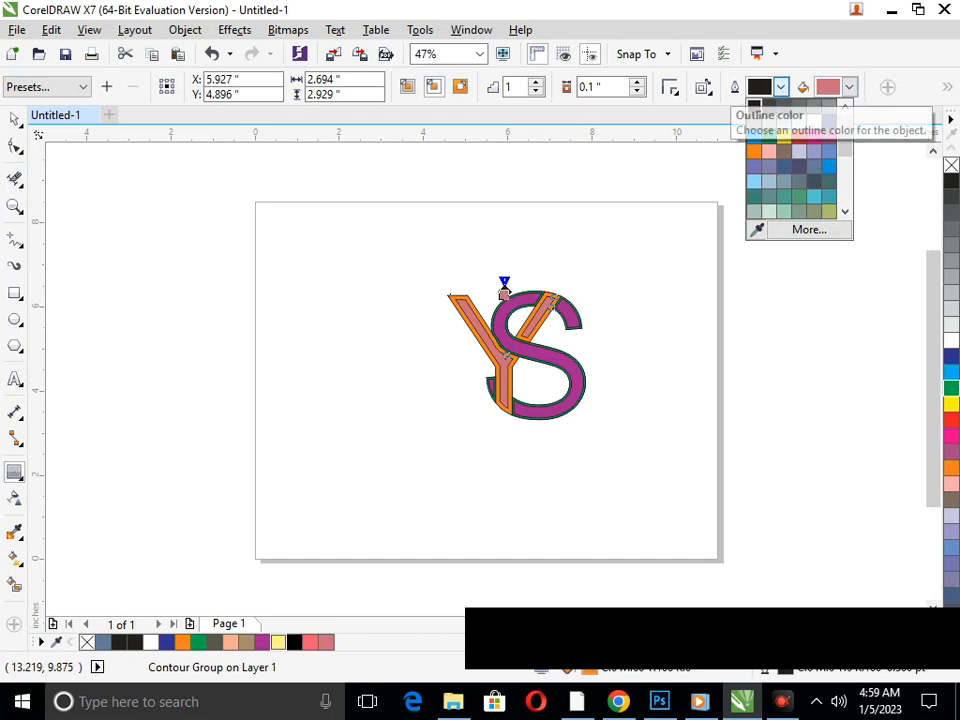
pyautogui.click(781, 87)
pyautogui.click(849, 87)
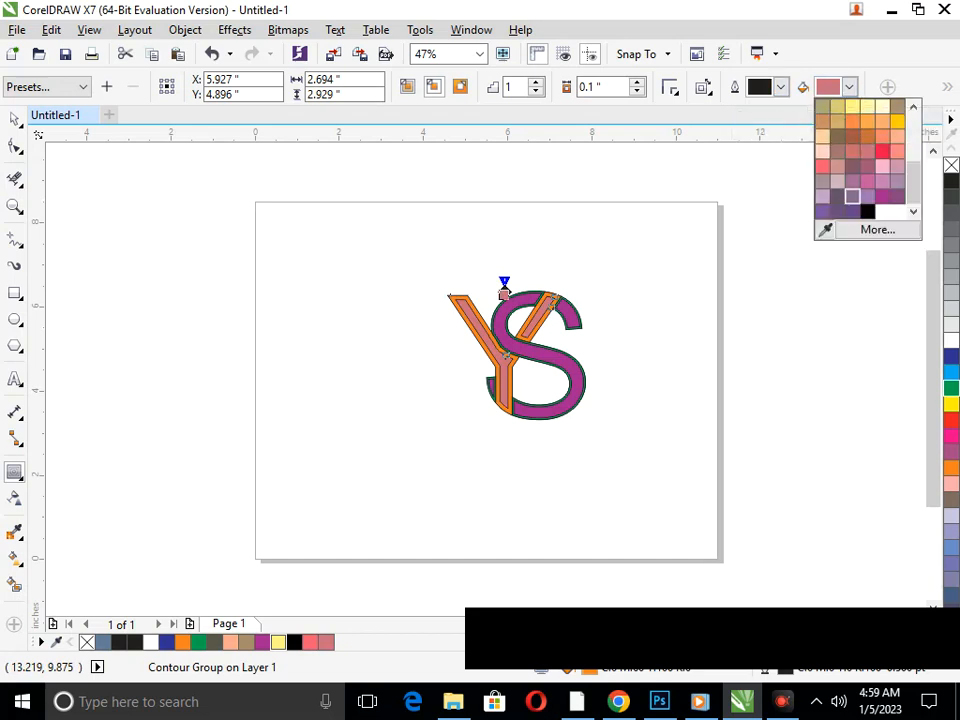
pyautogui.click(882, 194)
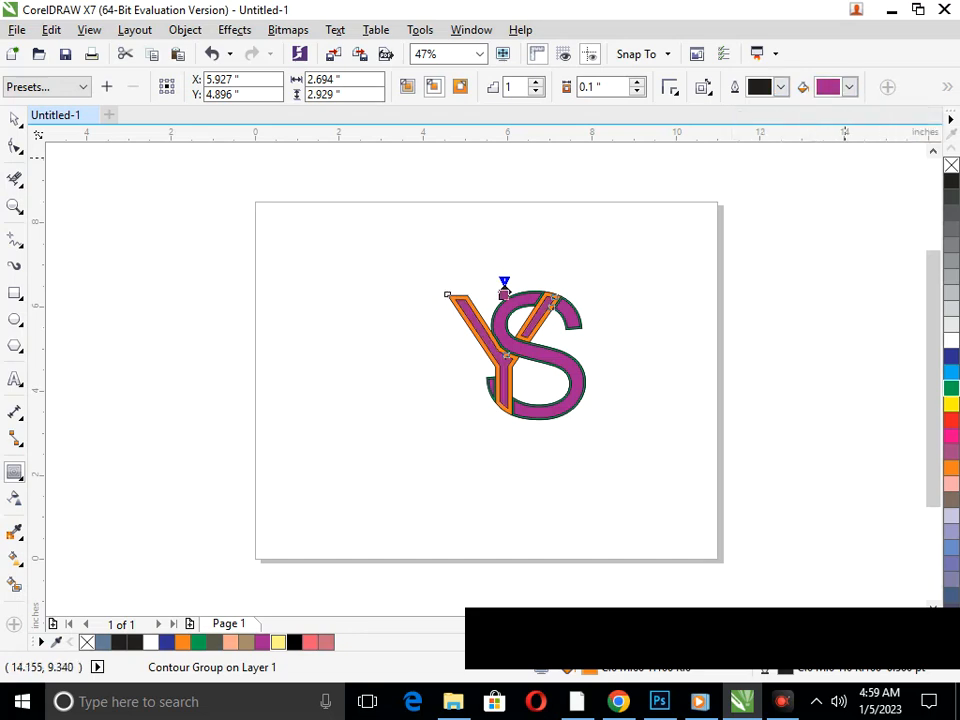
pyautogui.click(849, 87)
pyautogui.scroll(5, 865, 160)
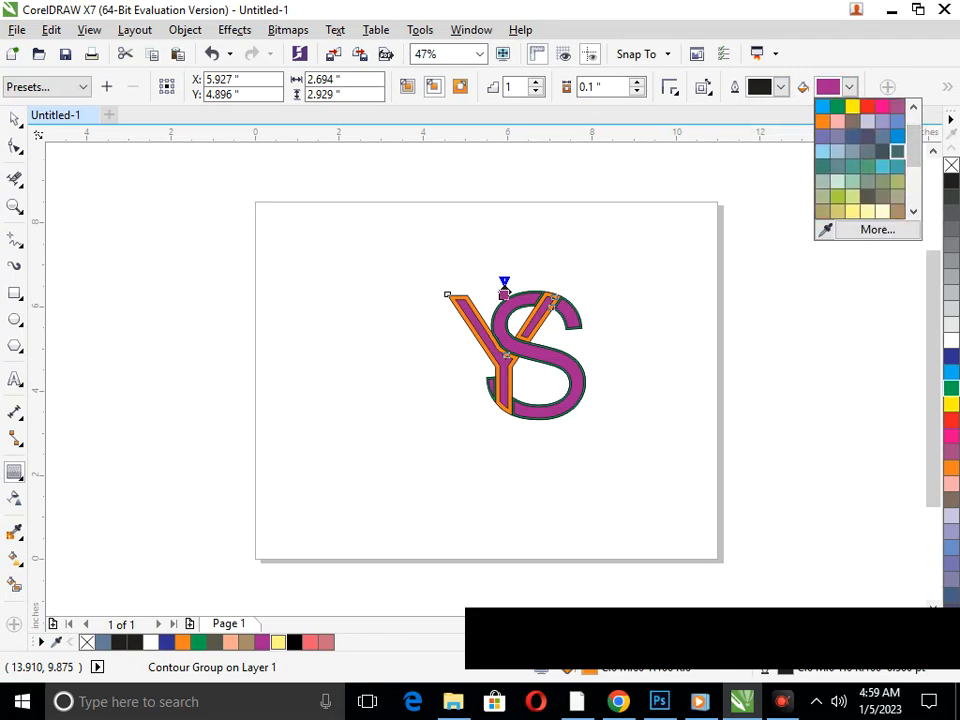
pyautogui.click(897, 151)
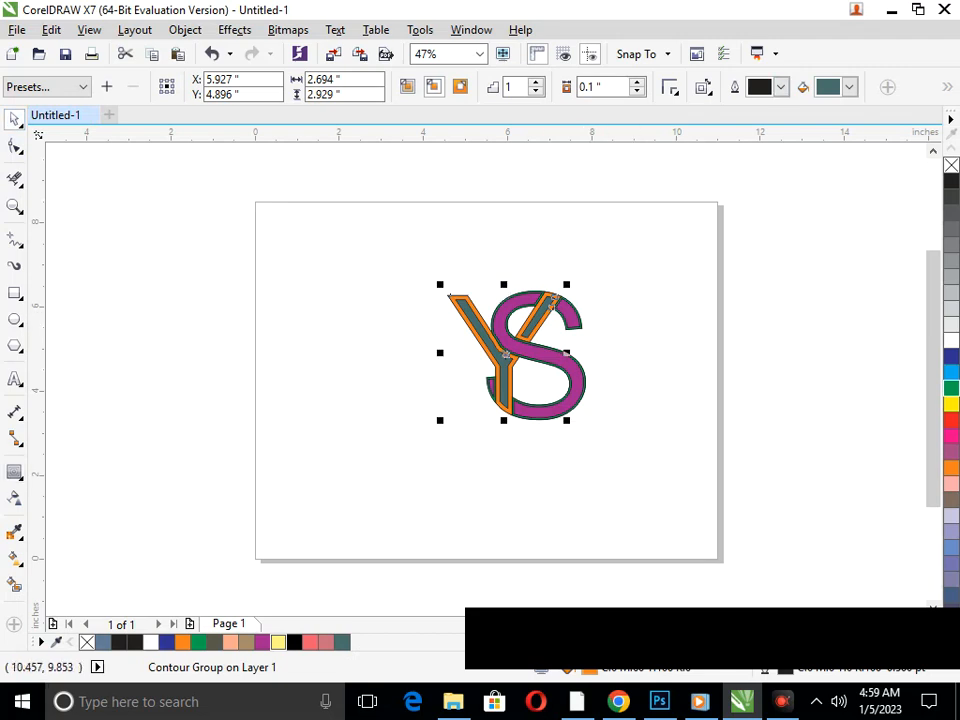
# Try a 0.15" contour offset on the Y and reduce it to 0.09"
pyautogui.click(637, 82)
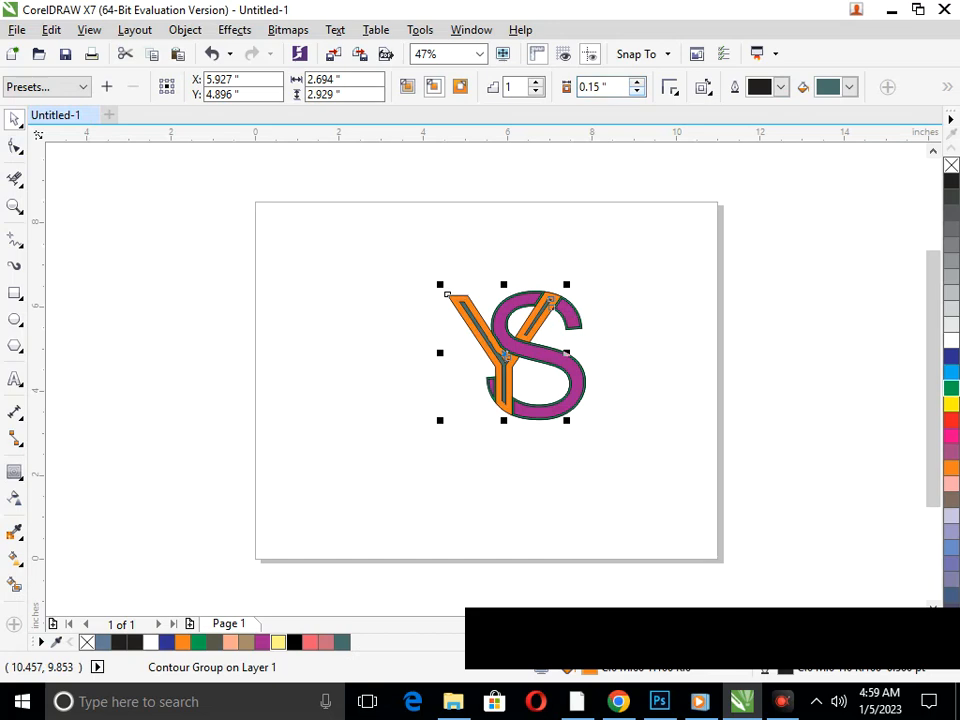
pyautogui.click(637, 91)
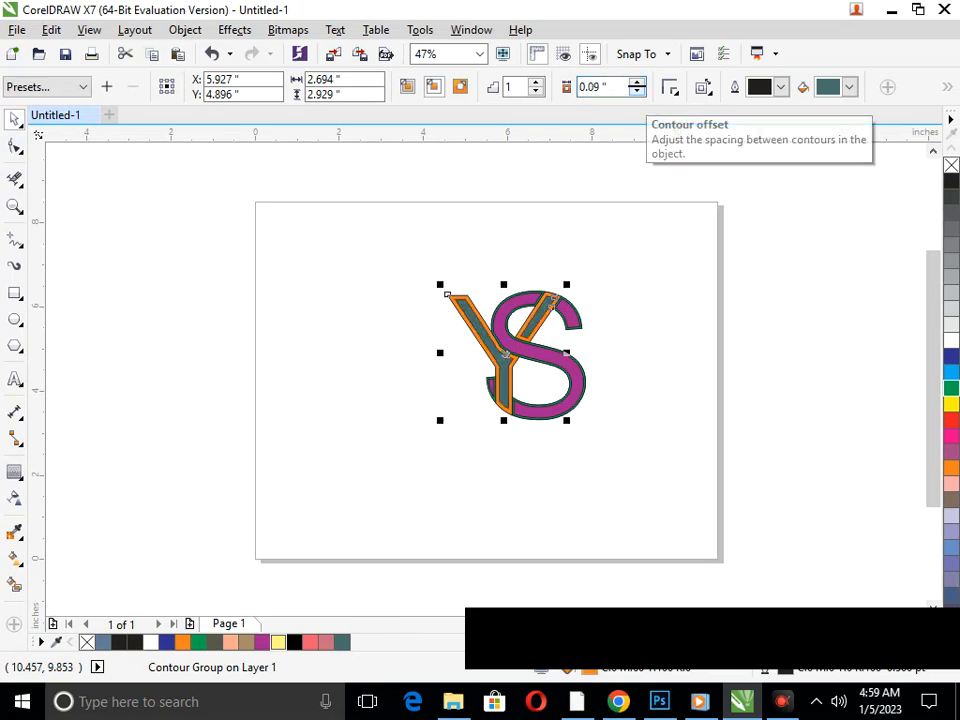
# Try a yellow outline colour on the Y's inner contour and undo it
pyautogui.click(781, 87)
pyautogui.click(783, 136)
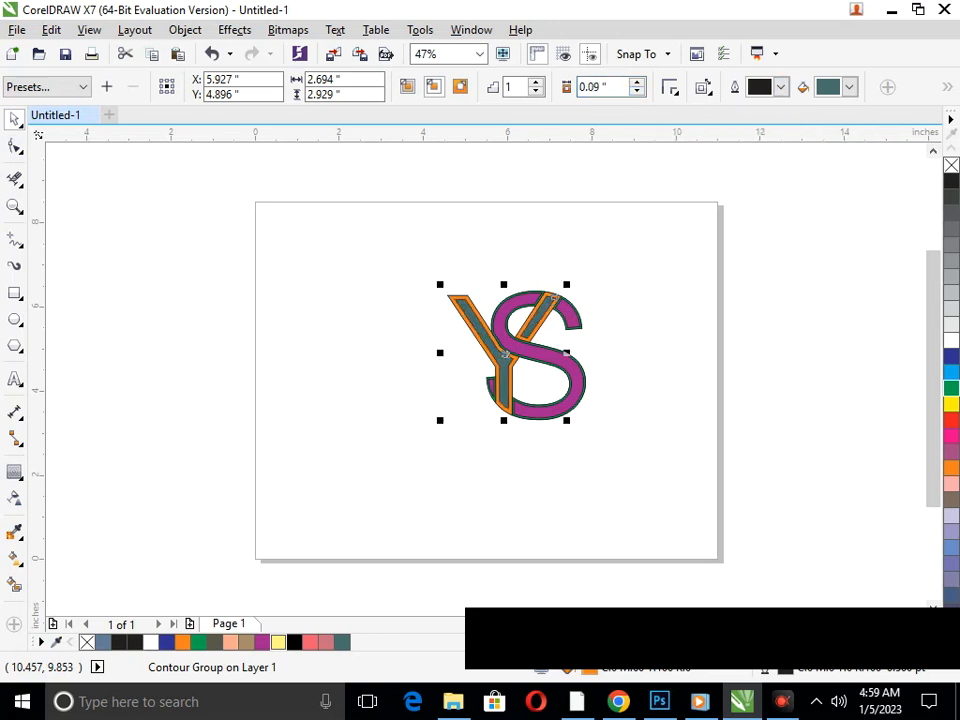
pyautogui.hotkey('ctrl', 'z')
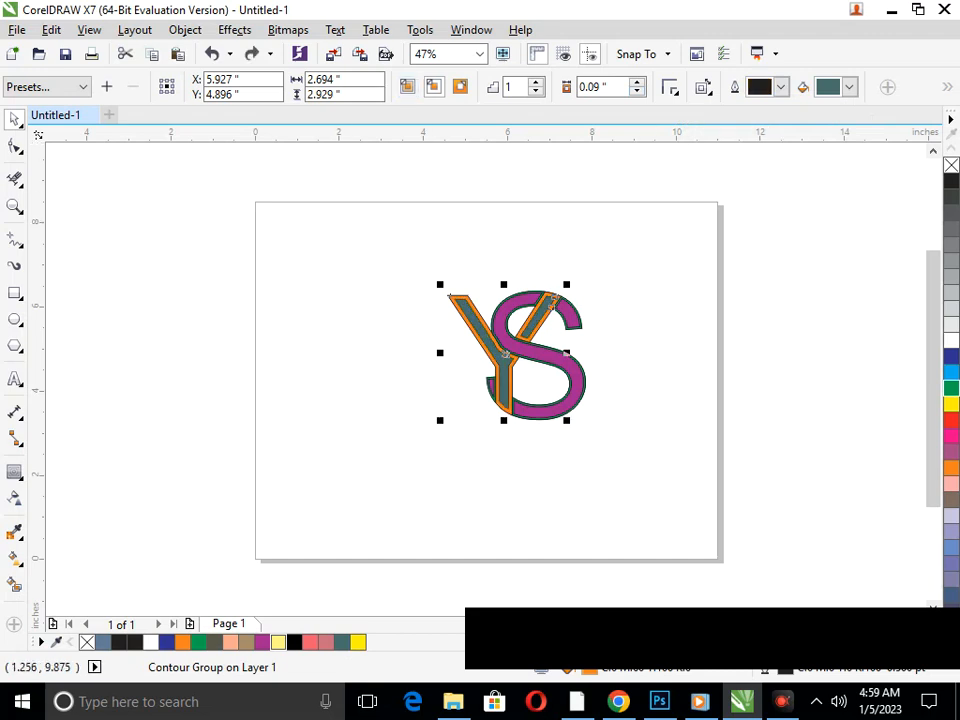
# Deselect the Y and switch the page to portrait orientation
pyautogui.click(446, 294)
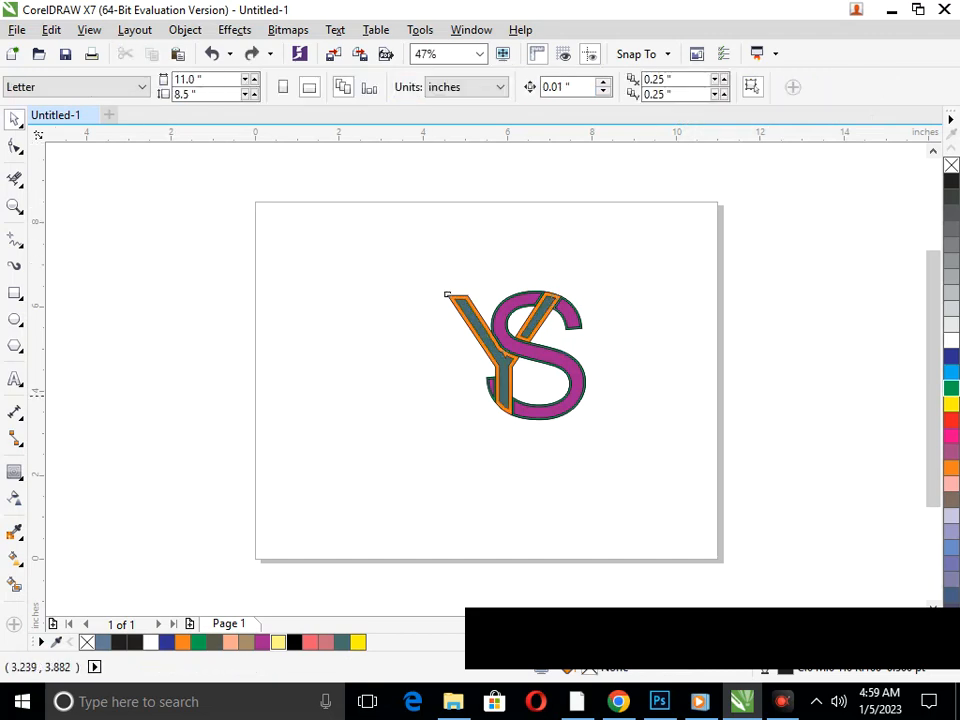
pyautogui.click(283, 87)
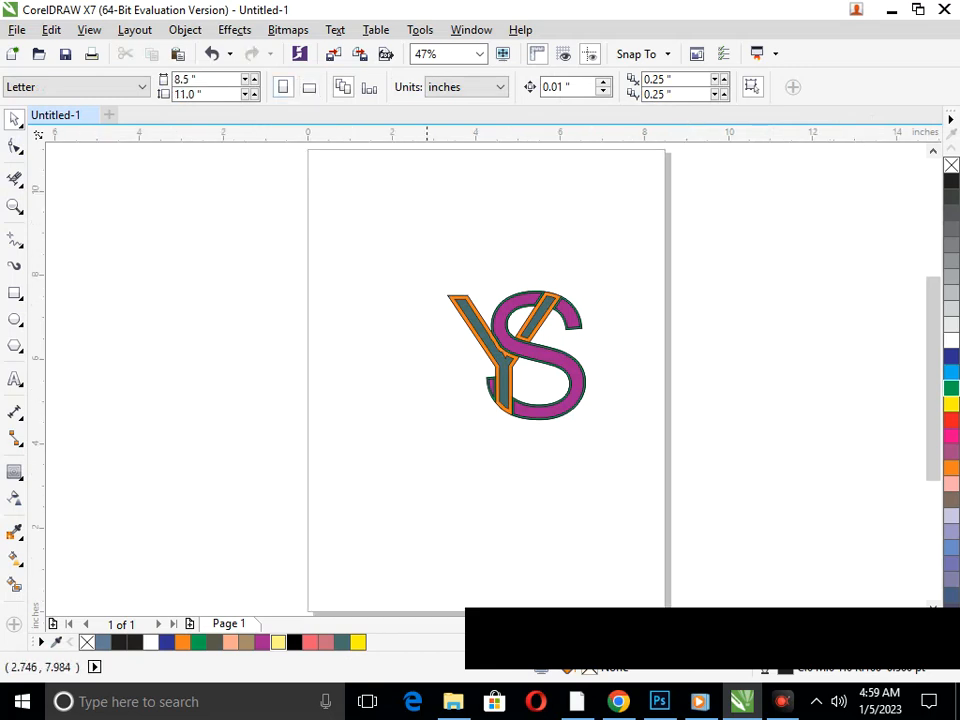
# Examine the junction where the Y's orange border meets the S's green edge, comparing it with the whole monogram
pyautogui.scroll(2, 657, 389)
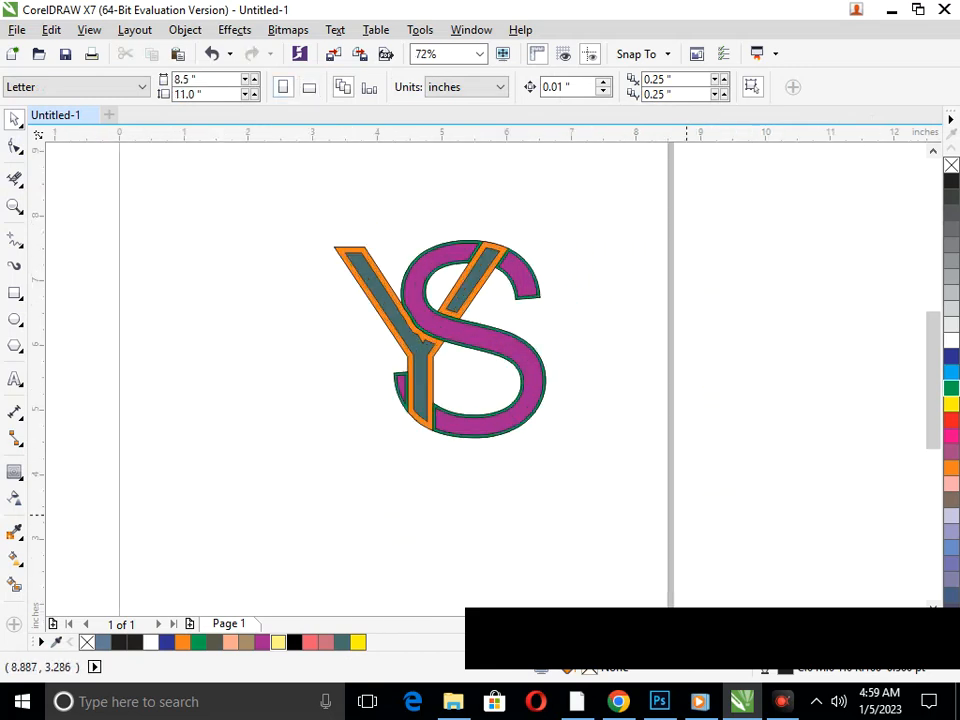
pyautogui.scroll(10, 432, 347)
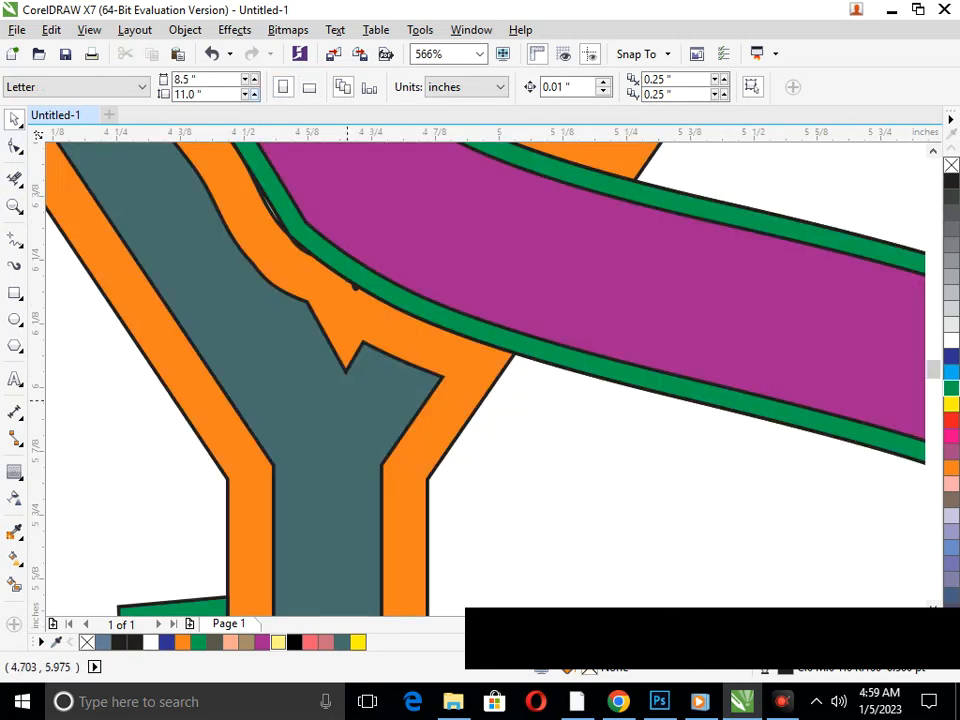
pyautogui.press('F10')
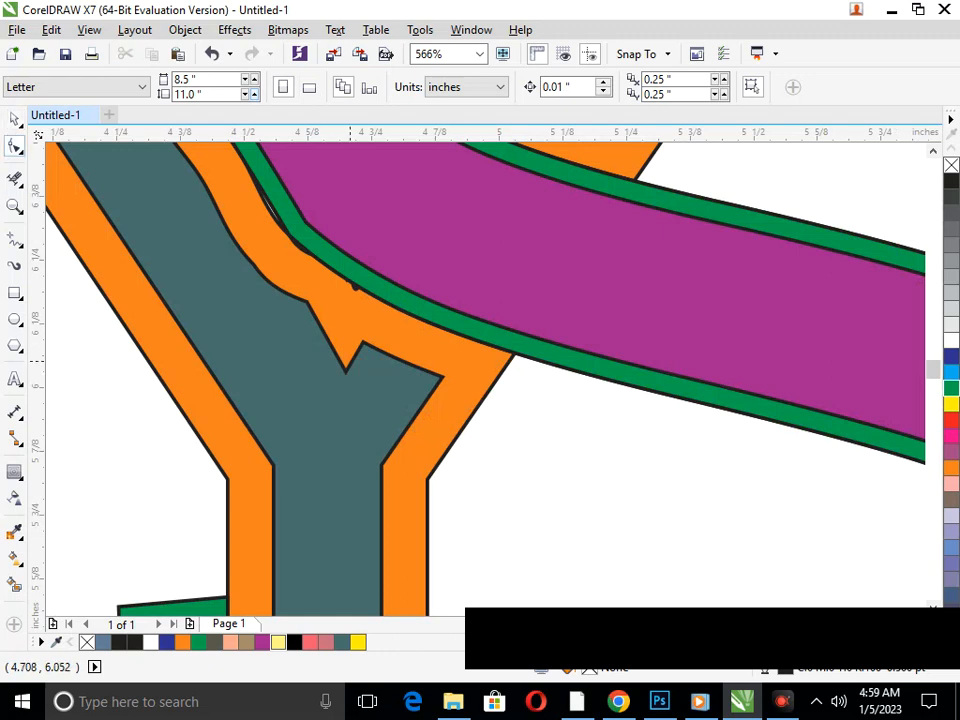
pyautogui.press('F3')
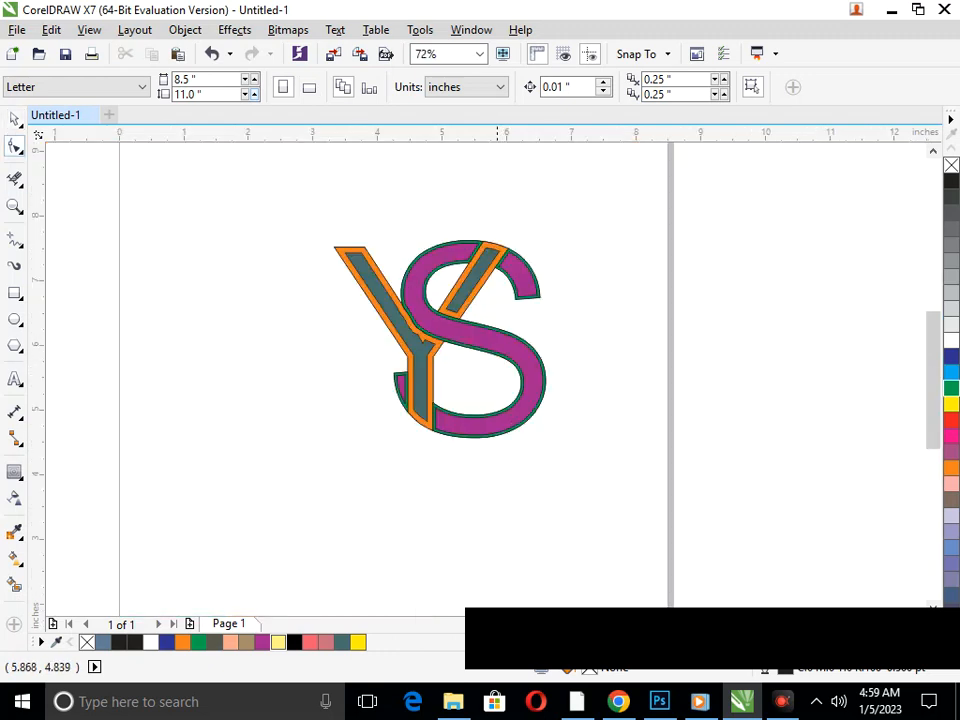
pyautogui.press('F3')
pyautogui.press('F2')
pyautogui.moveTo(343, 185); pyautogui.dragTo(722, 519)
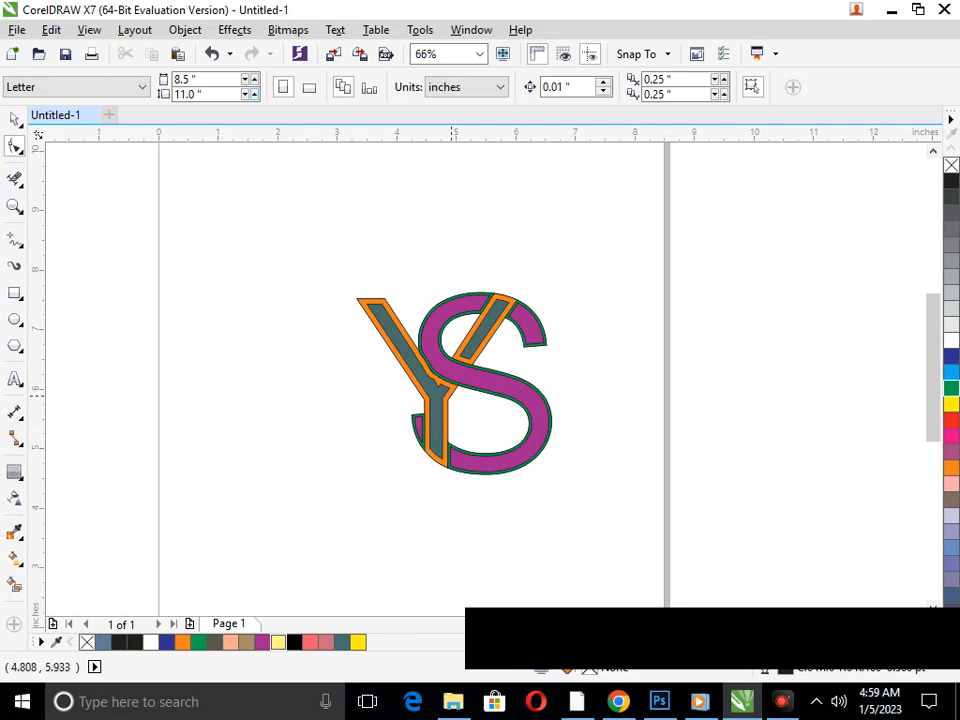
pyautogui.press('F2')
pyautogui.moveTo(402, 320); pyautogui.dragTo(477, 401)
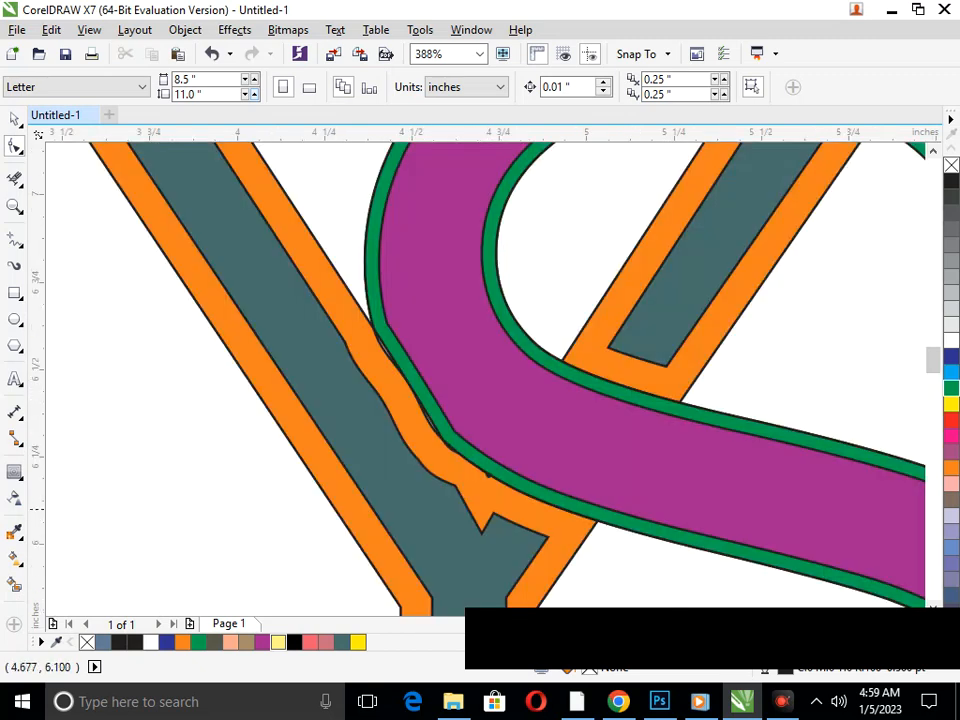
pyautogui.press('F3')
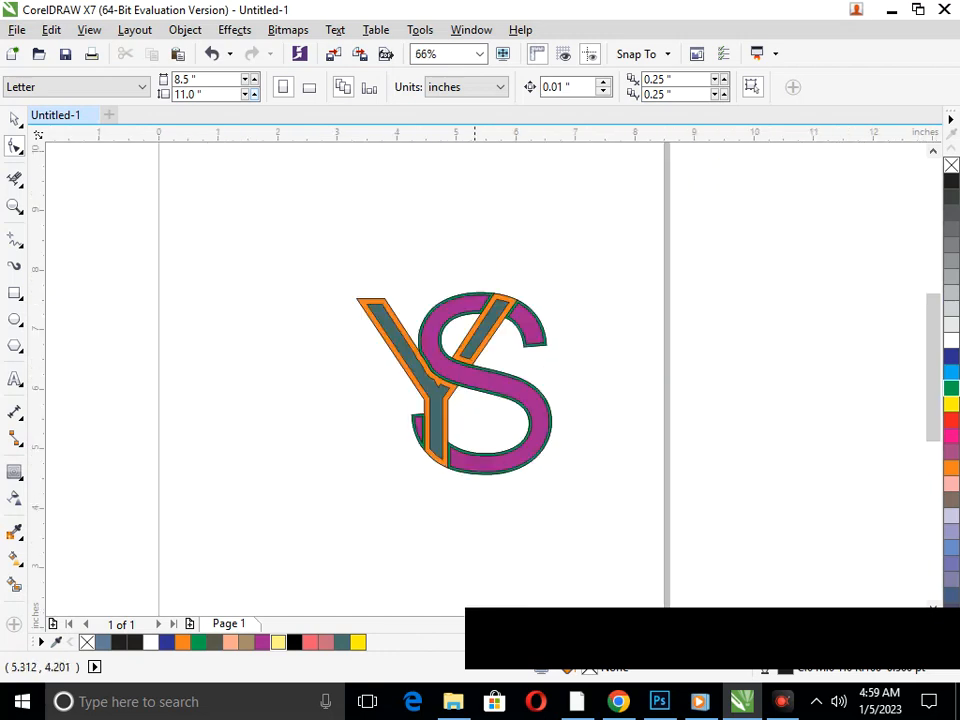
pyautogui.press('F3')
pyautogui.press('F2')
pyautogui.moveTo(403, 223); pyautogui.dragTo(658, 426)
pyautogui.press('F3')
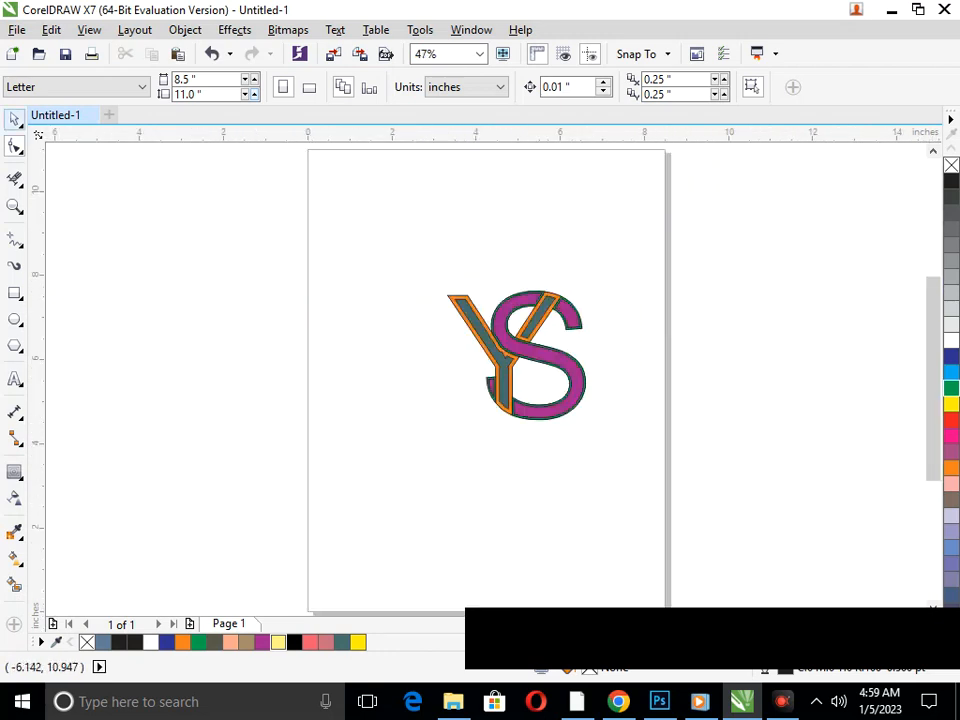
# Try moving the S sideways away from the Y and undo the move
pyautogui.click(14, 120)
pyautogui.moveTo(527, 415); pyautogui.dragTo(470, 416)
pyautogui.hotkey('ctrl', 'z')
# Group all the monogram pieces, enlarge the group to 197% and shift it across the page
pyautogui.moveTo(424, 230); pyautogui.dragTo(761, 530)
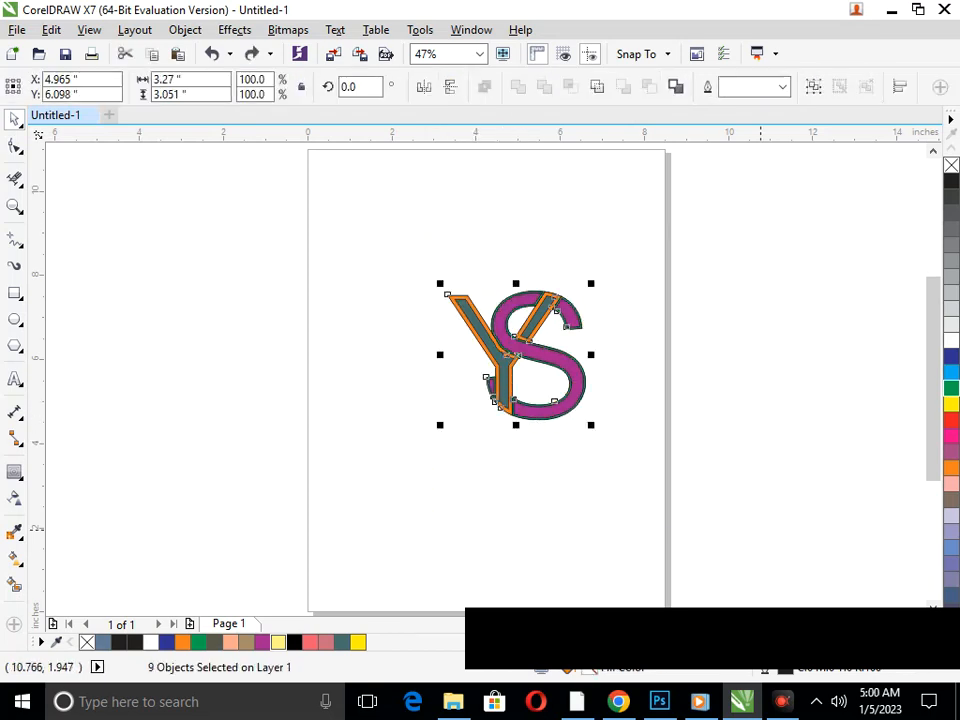
pyautogui.hotkey('ctrl', 'g')
pyautogui.moveTo(440, 424); pyautogui.dragTo(373, 487)
pyautogui.moveTo(560, 457); pyautogui.dragTo(483, 446)
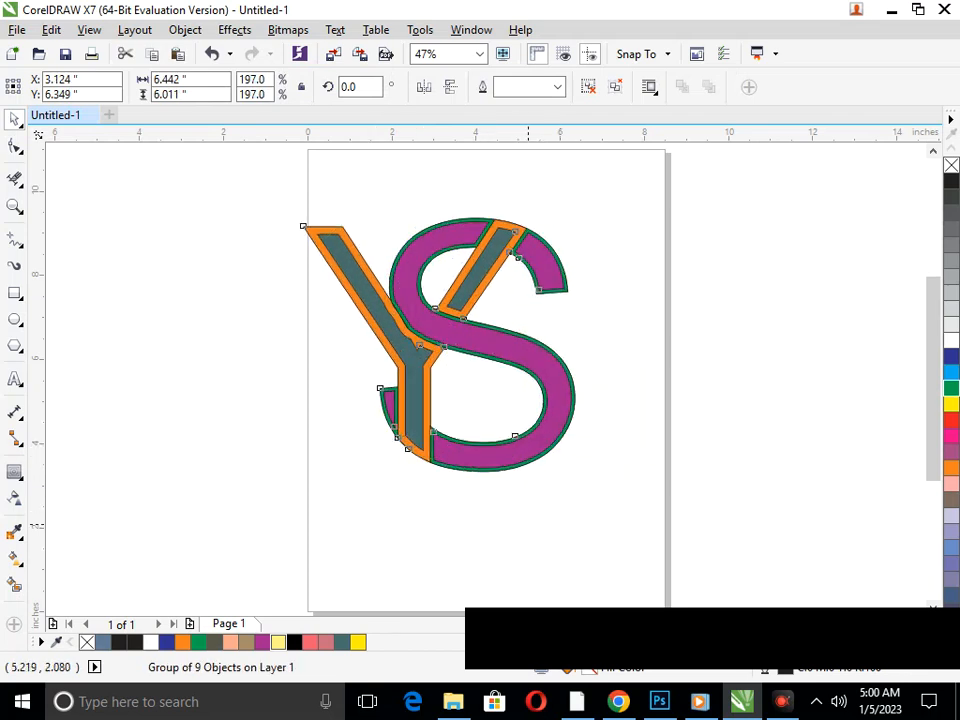
pyautogui.click(527, 524)
# Reposition the grouped monogram towards the page centre and enlarge it to 216.2%, about 7.07 by 6.597 inches
pyautogui.press('F3')
pyautogui.moveTo(364, 271); pyautogui.dragTo(586, 534)
pyautogui.moveTo(516, 414); pyautogui.dragTo(533, 423)
pyautogui.moveTo(408, 441); pyautogui.dragTo(398, 442)
pyautogui.click(564, 572)
# Inspect the rough Y and S junction with the Shape tool, open the Join Curves options and dismiss them unused
pyautogui.press('F2')
pyautogui.moveTo(413, 308)
pyautogui.mouseDown()
pyautogui.moveTo(519, 418)
pyautogui.moveTo(596, 471)
pyautogui.mouseUp()
pyautogui.press('F2')
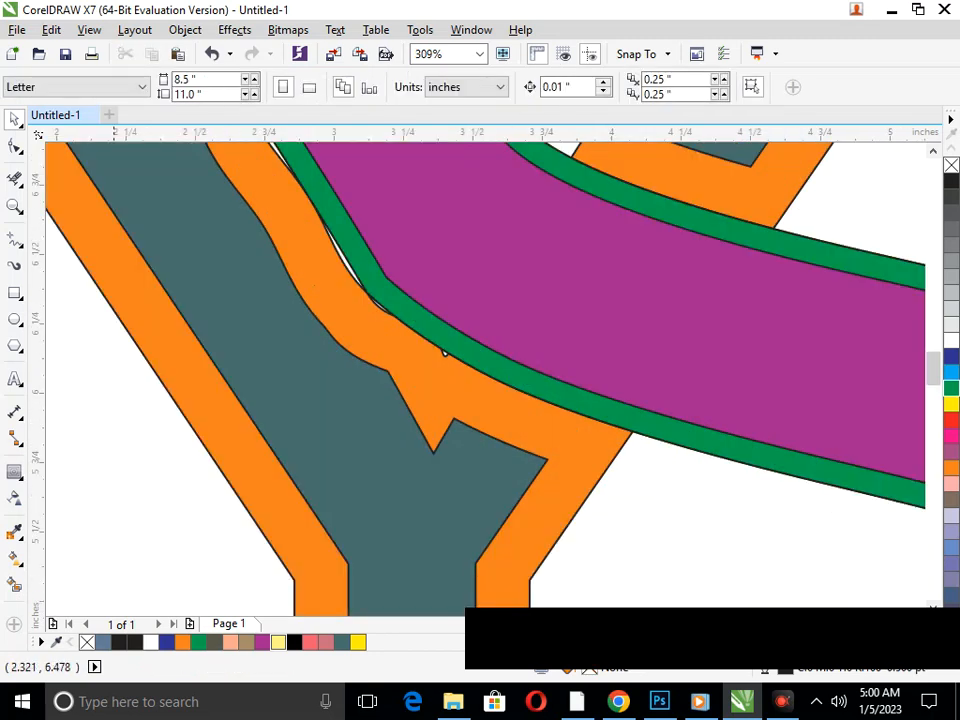
pyautogui.press('F10')
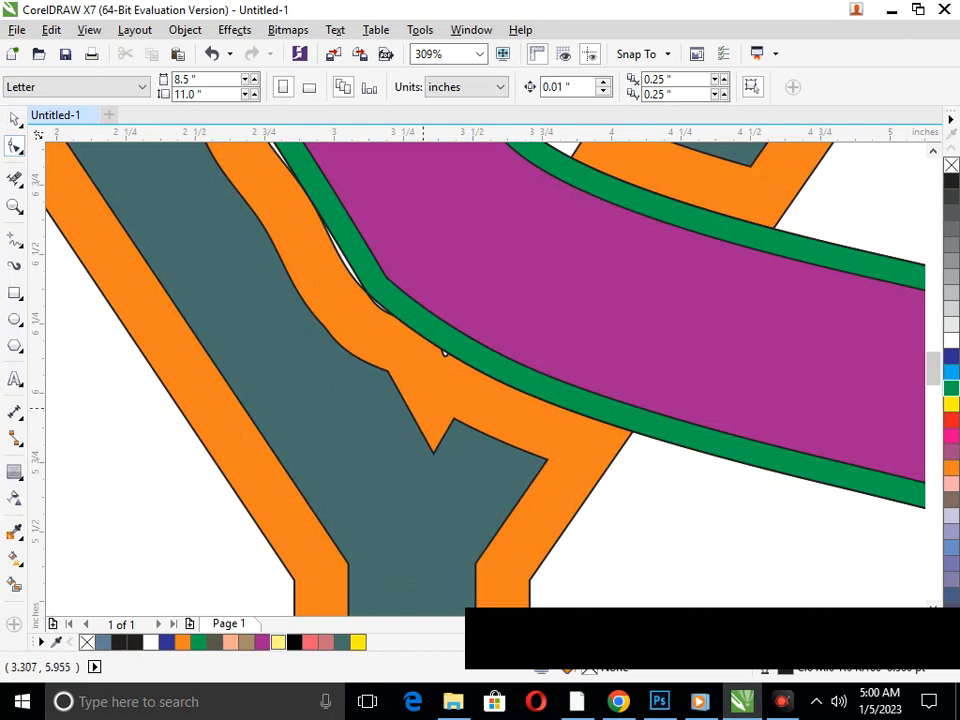
pyautogui.click(185, 29)
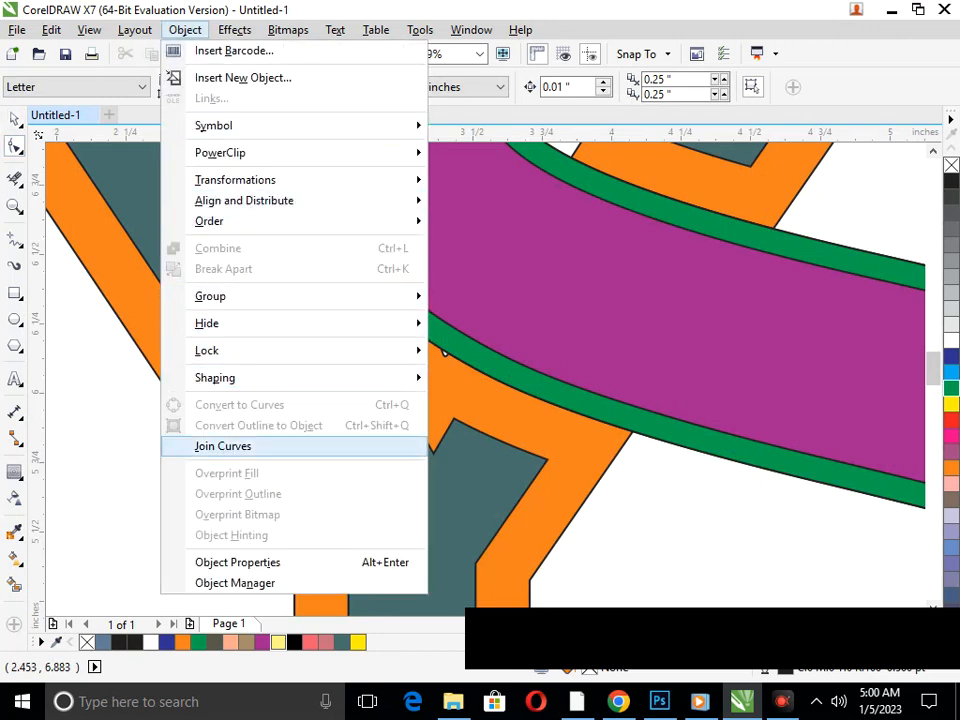
pyautogui.click(222, 446)
pyautogui.scroll(-3, 531, 335)
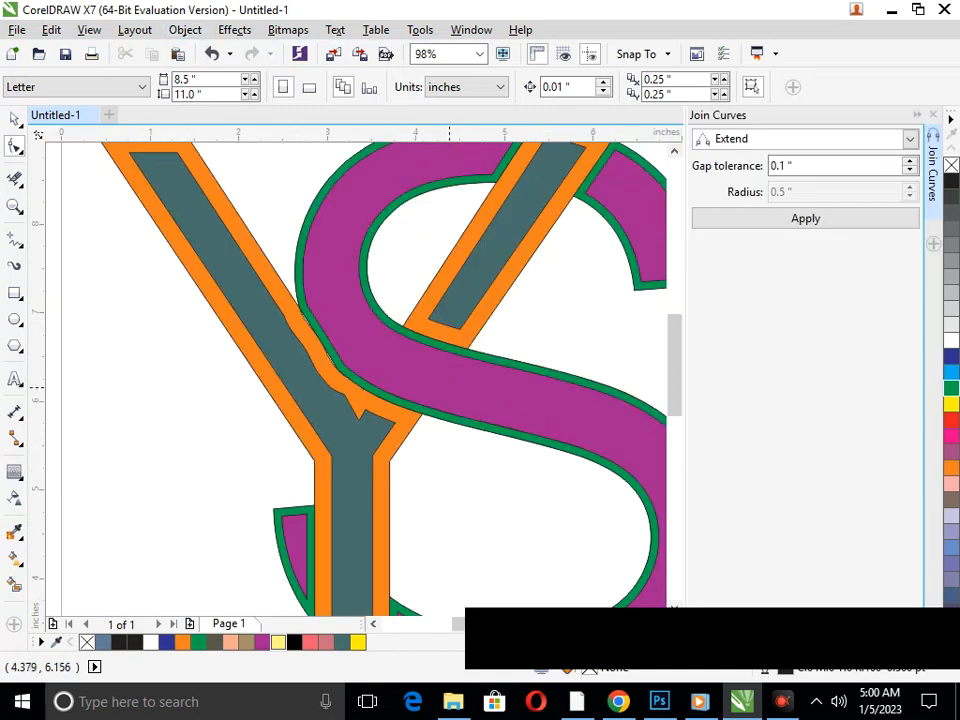
pyautogui.scroll(-5, 358, 409)
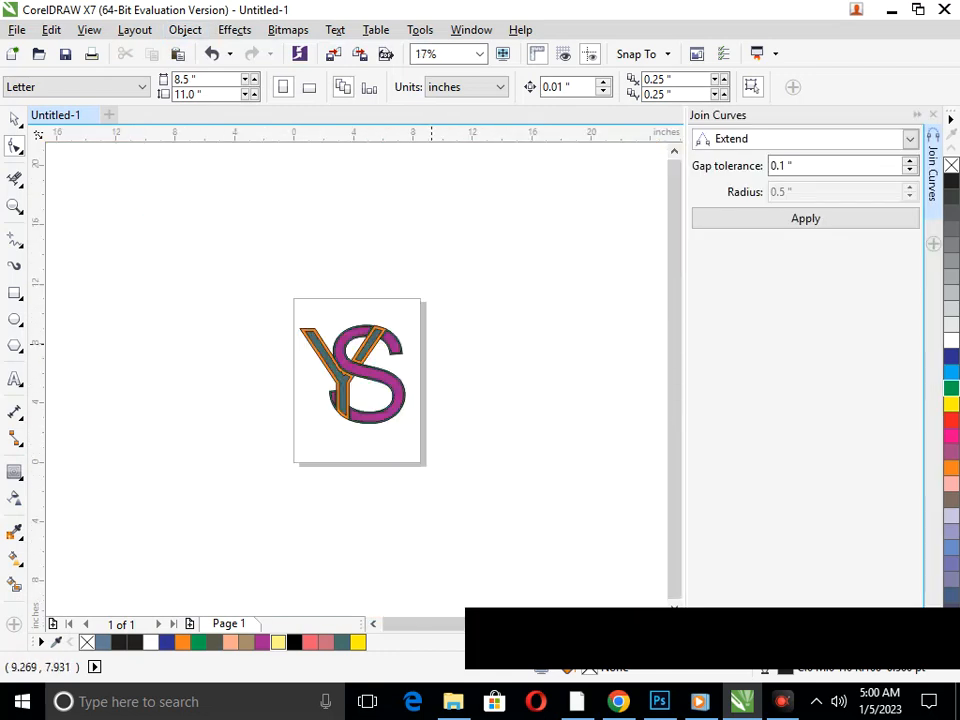
pyautogui.click(933, 115)
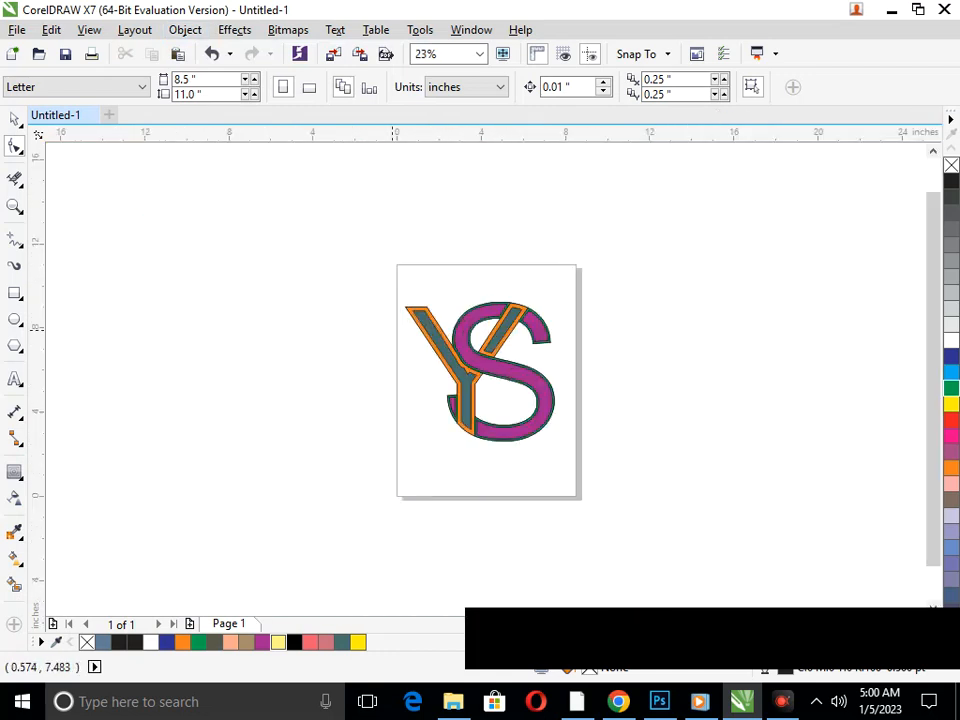
# Try adjusting the notch in the Y's inner contour by pulling it downward and undo the change
pyautogui.scroll(4, 409, 338)
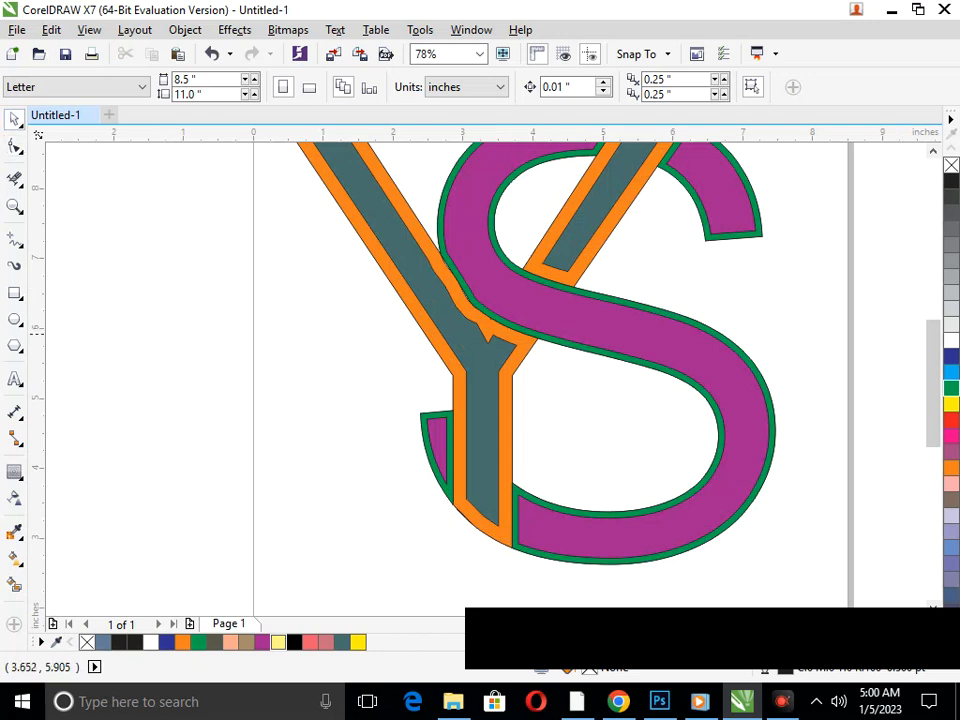
pyautogui.click(499, 326)
pyautogui.moveTo(491, 338); pyautogui.dragTo(480, 368)
pyautogui.click(212, 54)
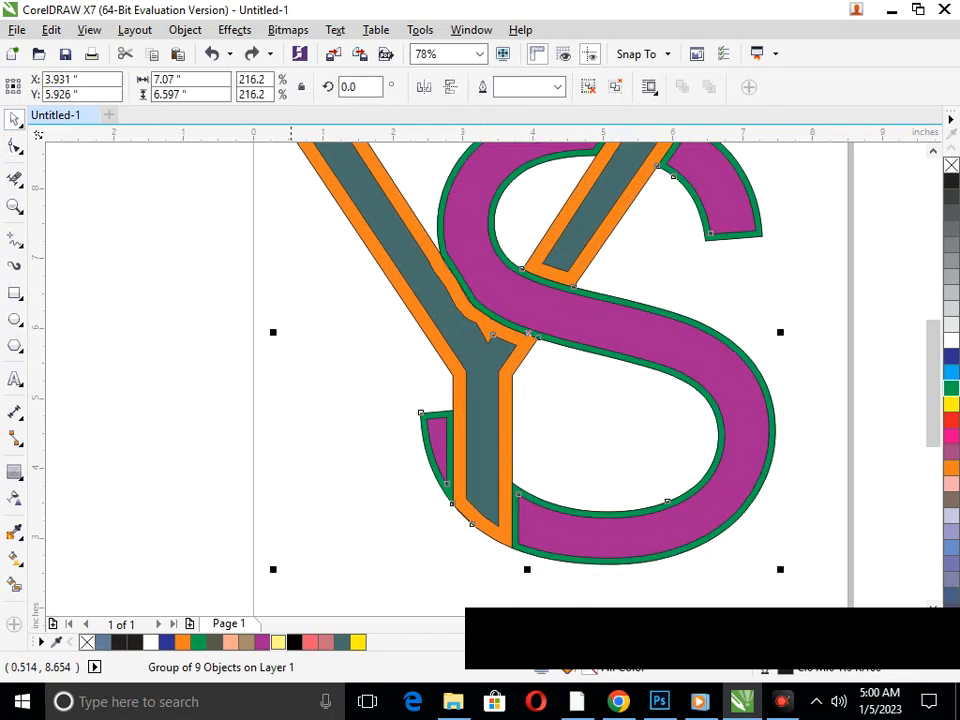
# Ungroup the monogram, and test moving the Y away from the S before undoing that move
pyautogui.click(588, 87)
pyautogui.click(405, 373)
pyautogui.moveTo(486, 331); pyautogui.dragTo(452, 391)
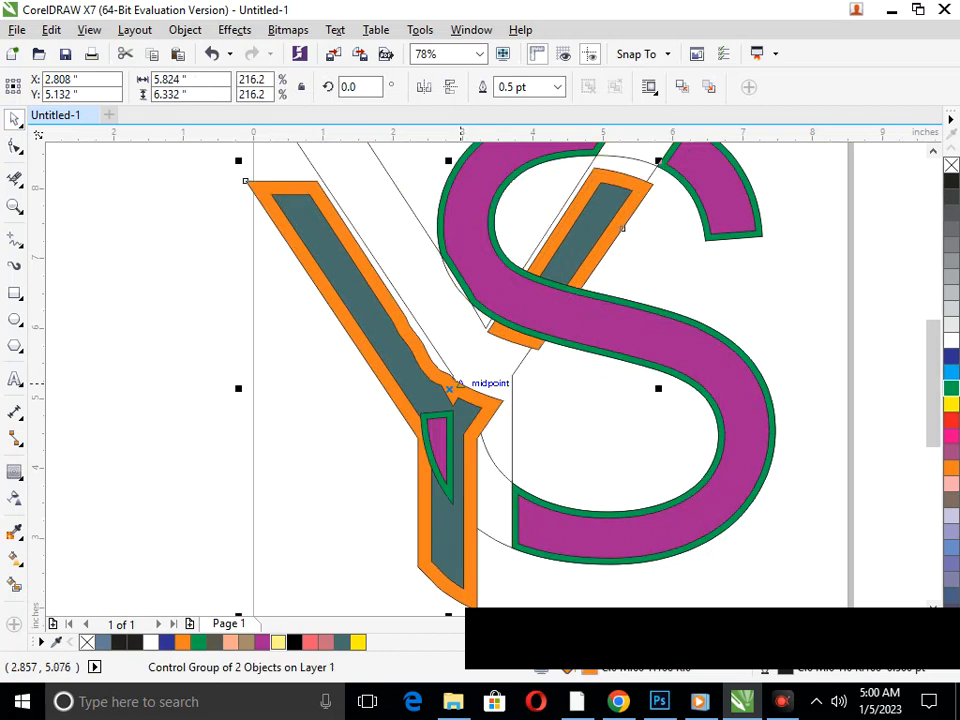
pyautogui.hotkey('ctrl', 'z')
# Convert the Y's contour group to curves and ready the Shape tool for editing it
pyautogui.click(15, 146)
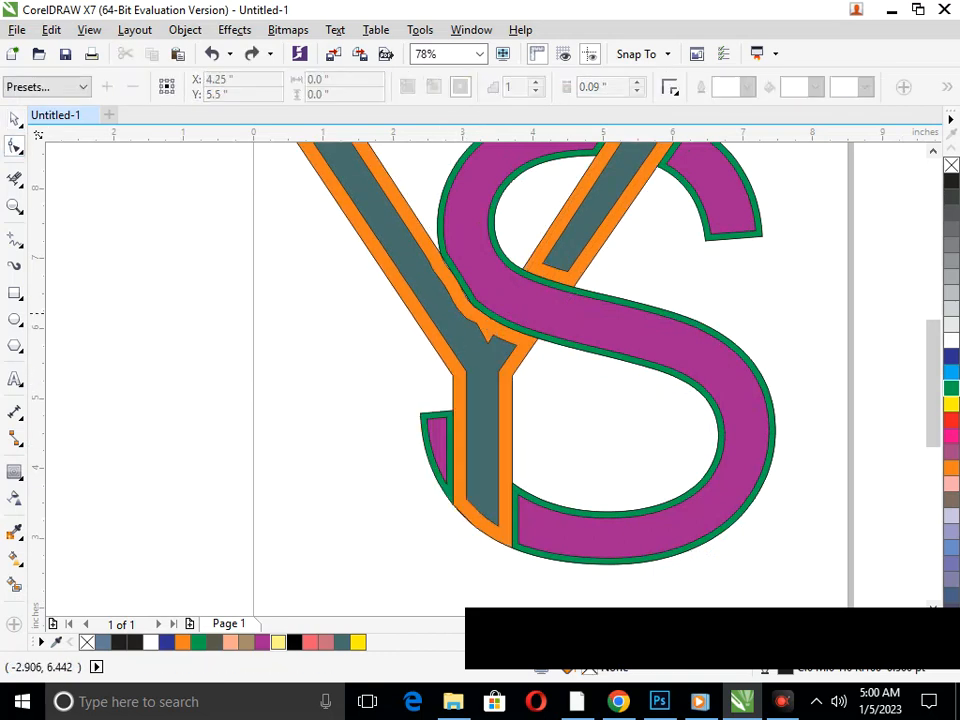
pyautogui.scroll(4, 487, 310)
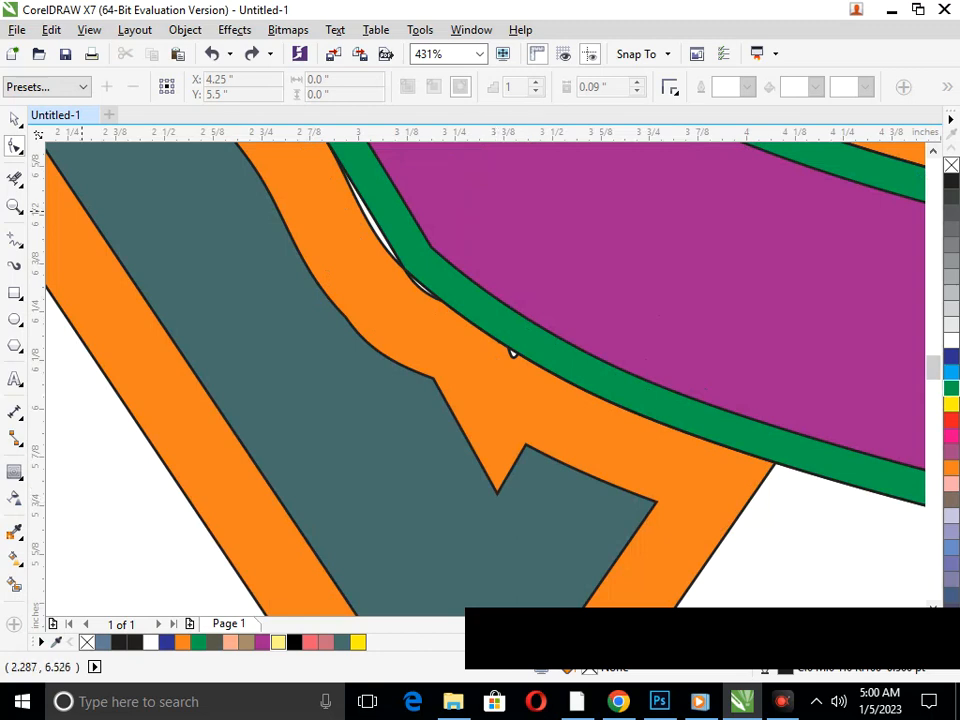
pyautogui.click(186, 30)
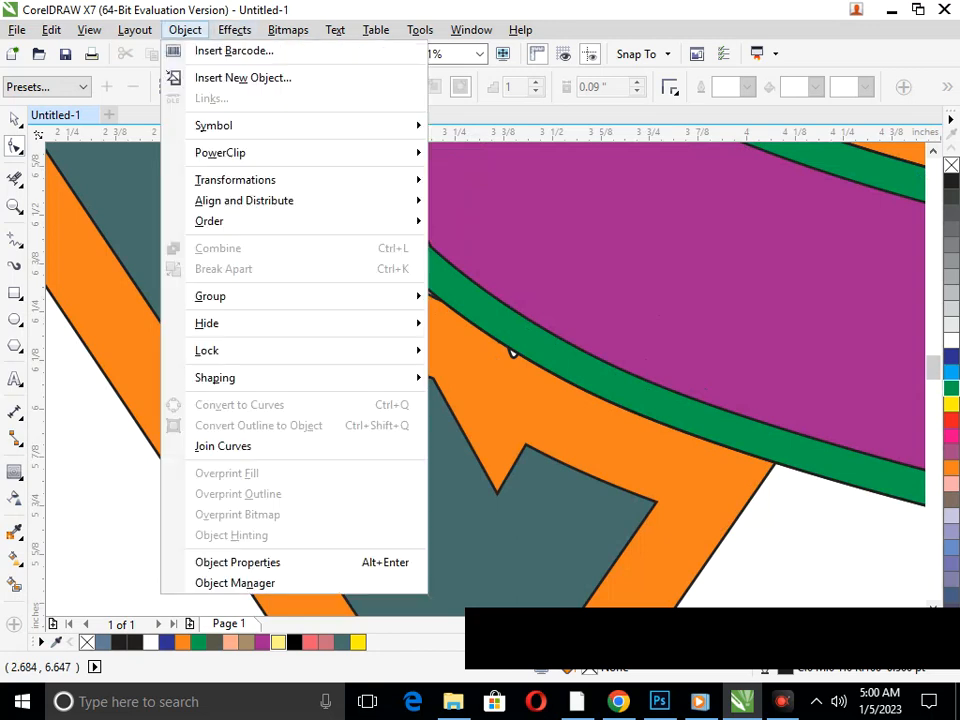
pyautogui.click(48, 227)
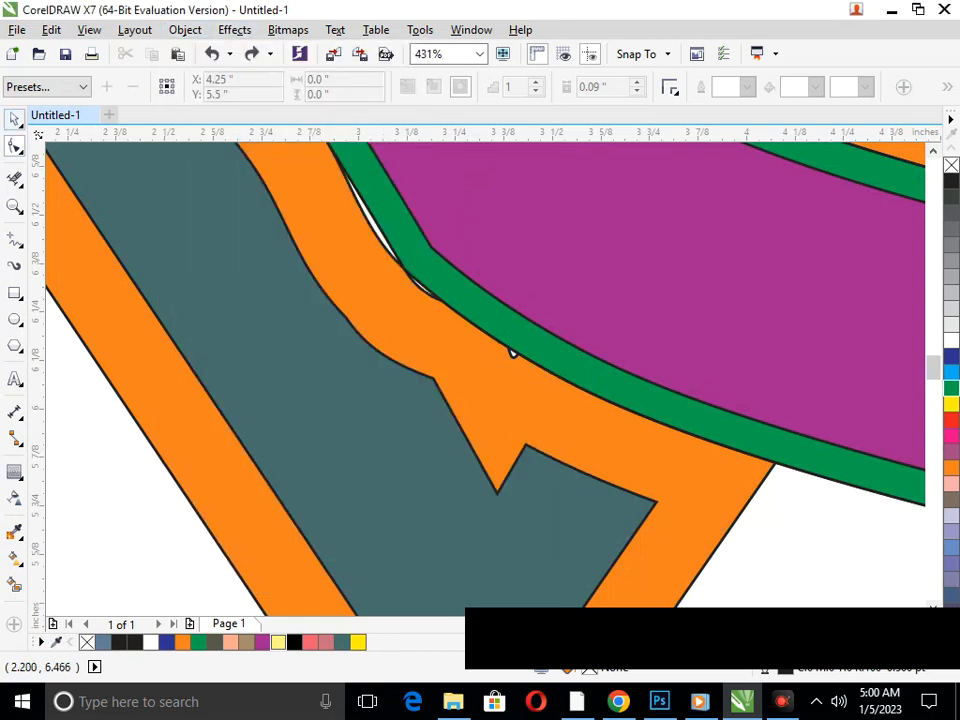
pyautogui.click(381, 330)
pyautogui.click(185, 30)
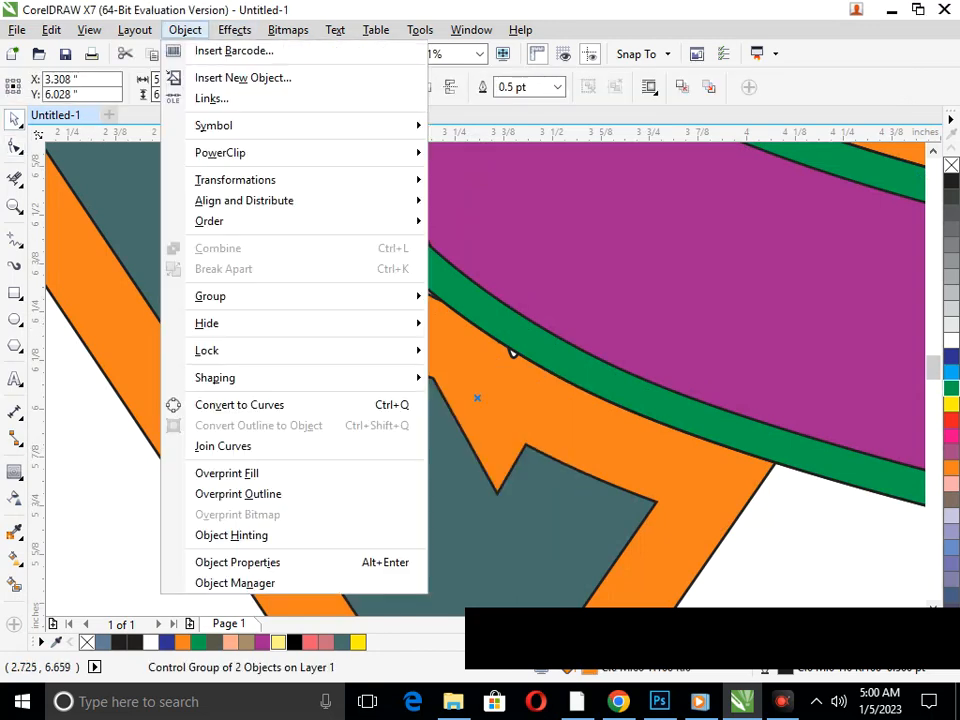
pyautogui.click(240, 404)
pyautogui.click(15, 146)
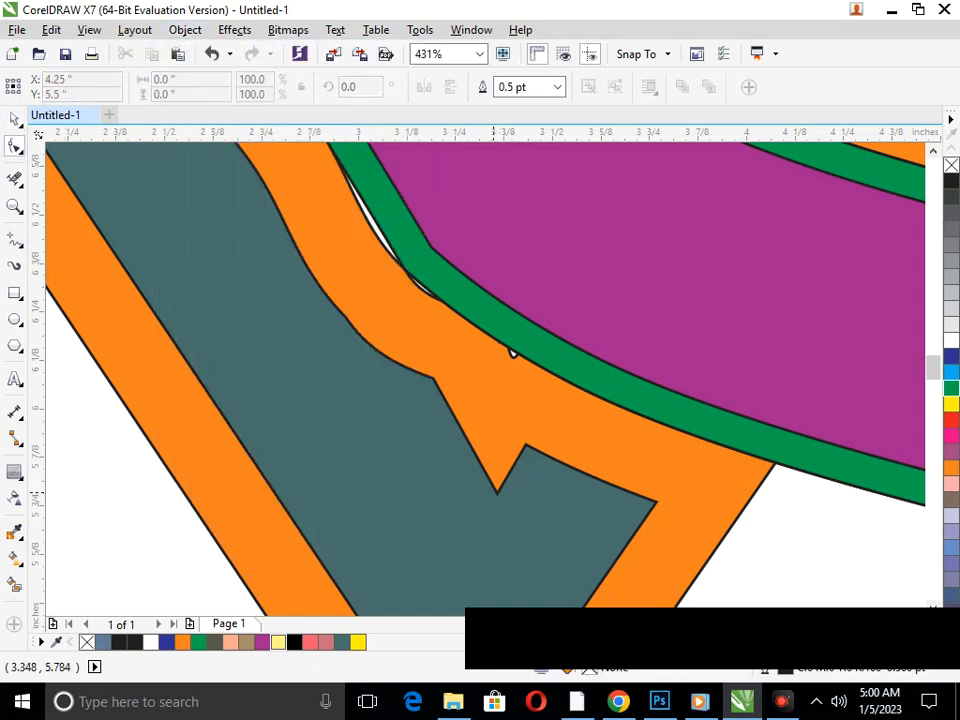
pyautogui.scroll(-5, 512, 350)
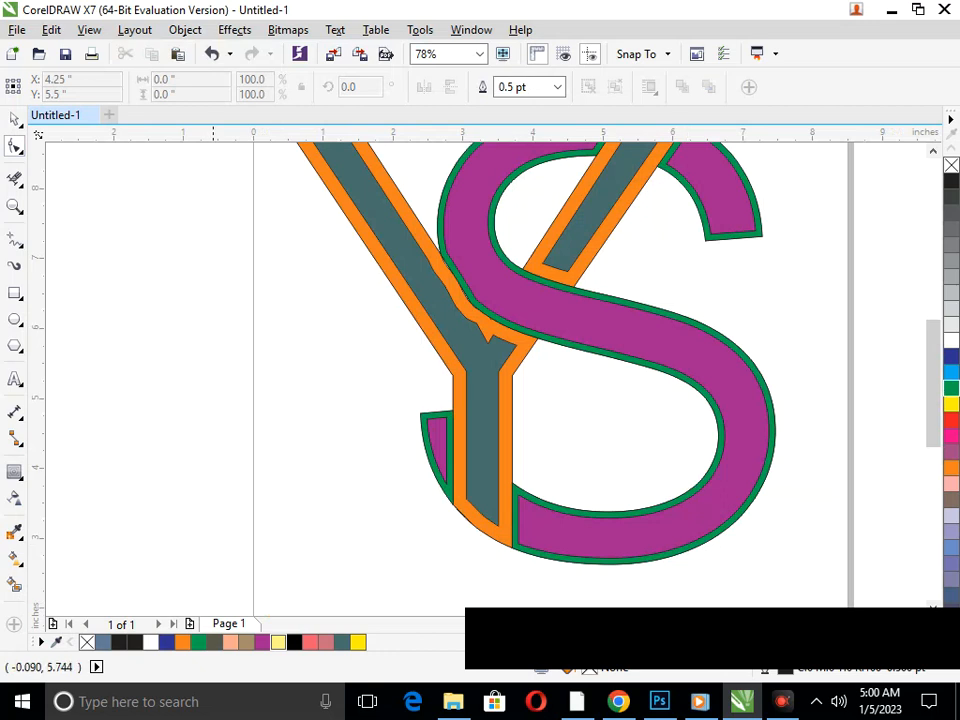
pyautogui.click(15, 179)
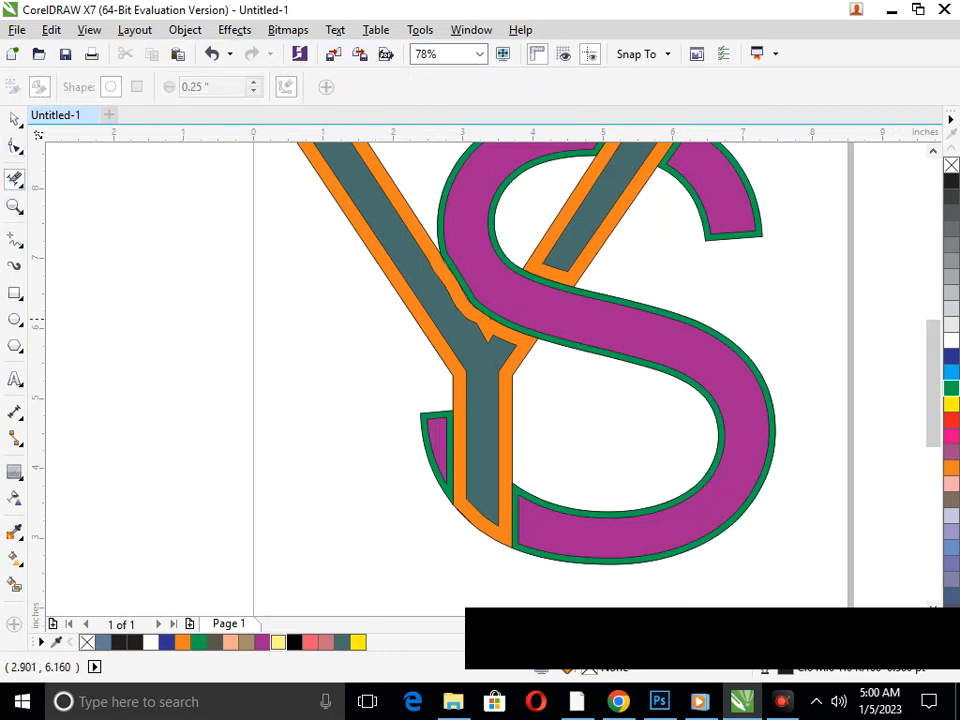
pyautogui.scroll(-3, 392, 310)
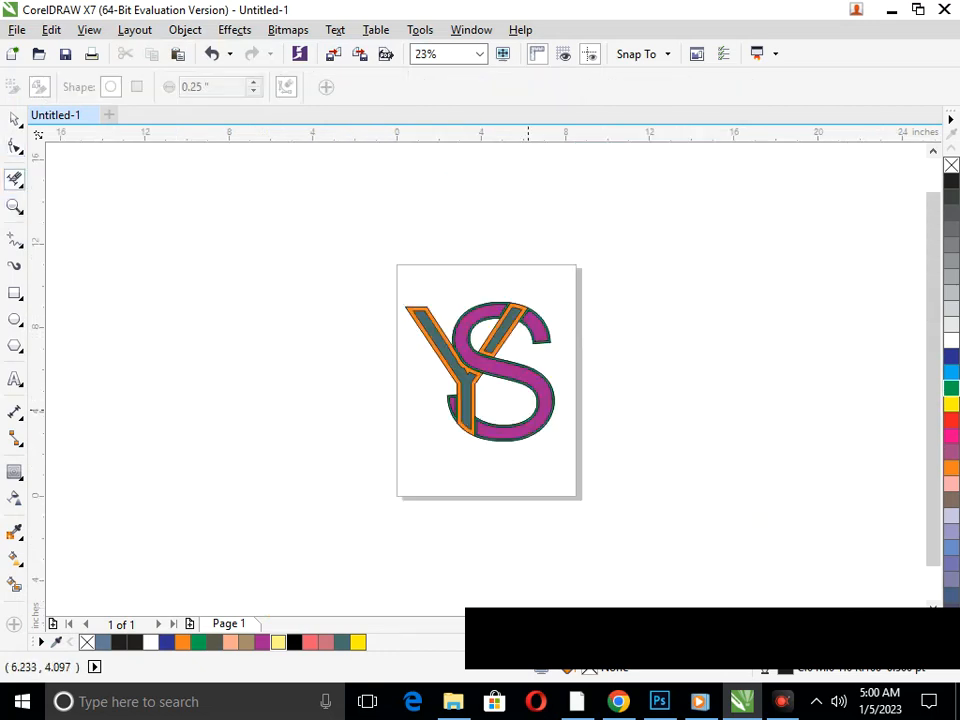
pyautogui.click(15, 119)
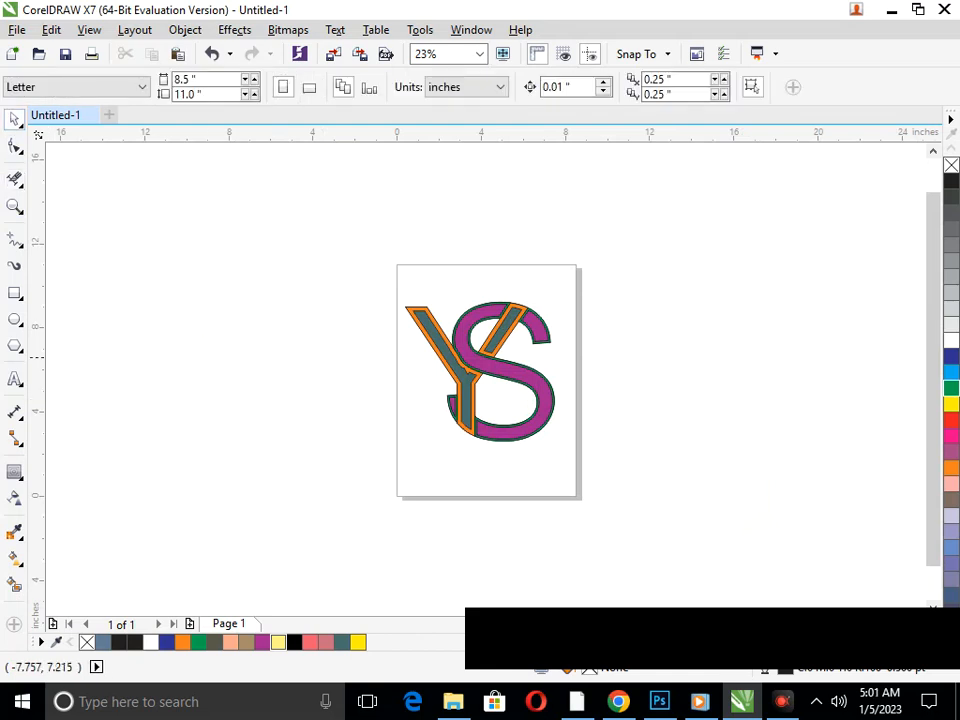
# Try scaling the ungrouped monogram pieces together and the Y's parts separately, and undo these changes
pyautogui.moveTo(335, 247); pyautogui.dragTo(594, 491)
pyautogui.moveTo(398, 445); pyautogui.dragTo(413, 440)
pyautogui.click(491, 501)
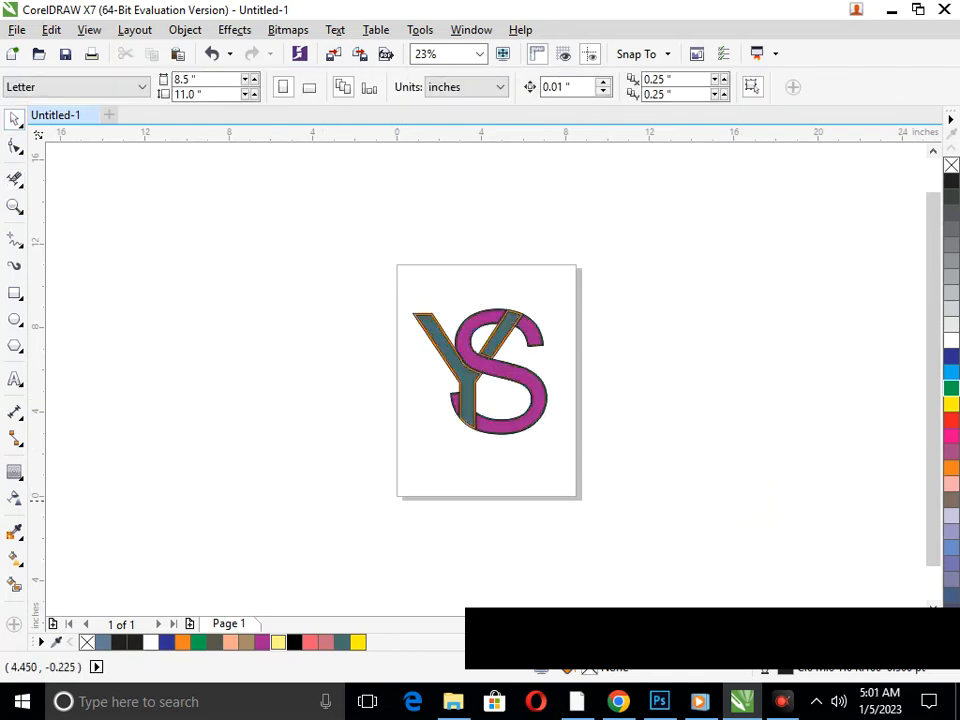
pyautogui.moveTo(374, 233); pyautogui.dragTo(451, 468)
pyautogui.moveTo(405, 301); pyautogui.dragTo(383, 288)
pyautogui.hotkey('ctrl', 'z')
pyautogui.hotkey('ctrl', 'z')
pyautogui.hotkey('ctrl', 'z')
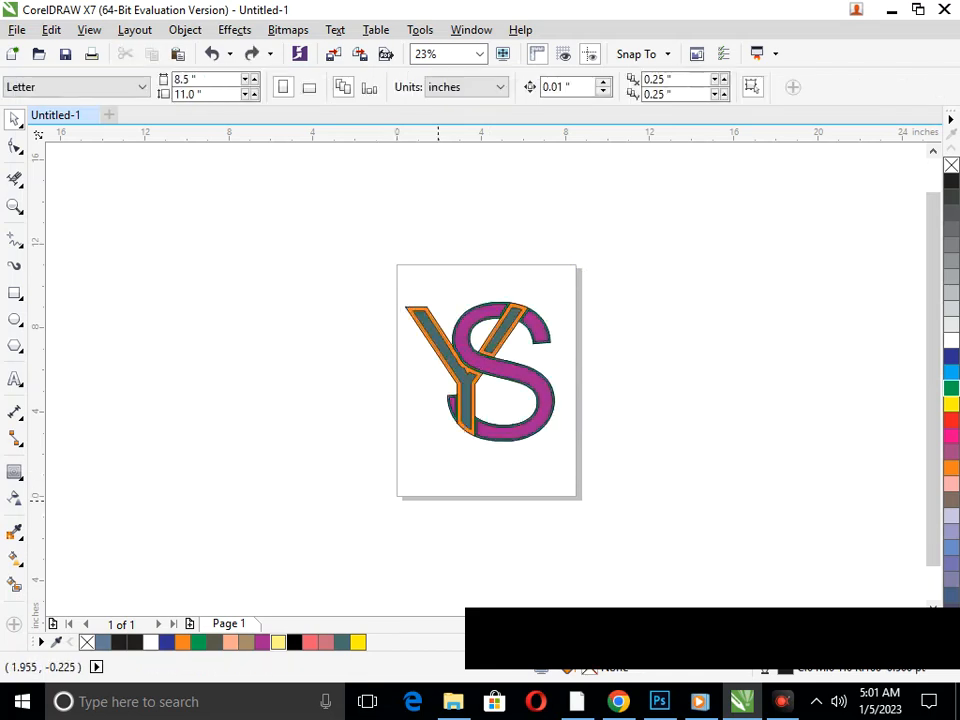
pyautogui.moveTo(386, 240); pyautogui.dragTo(589, 520)
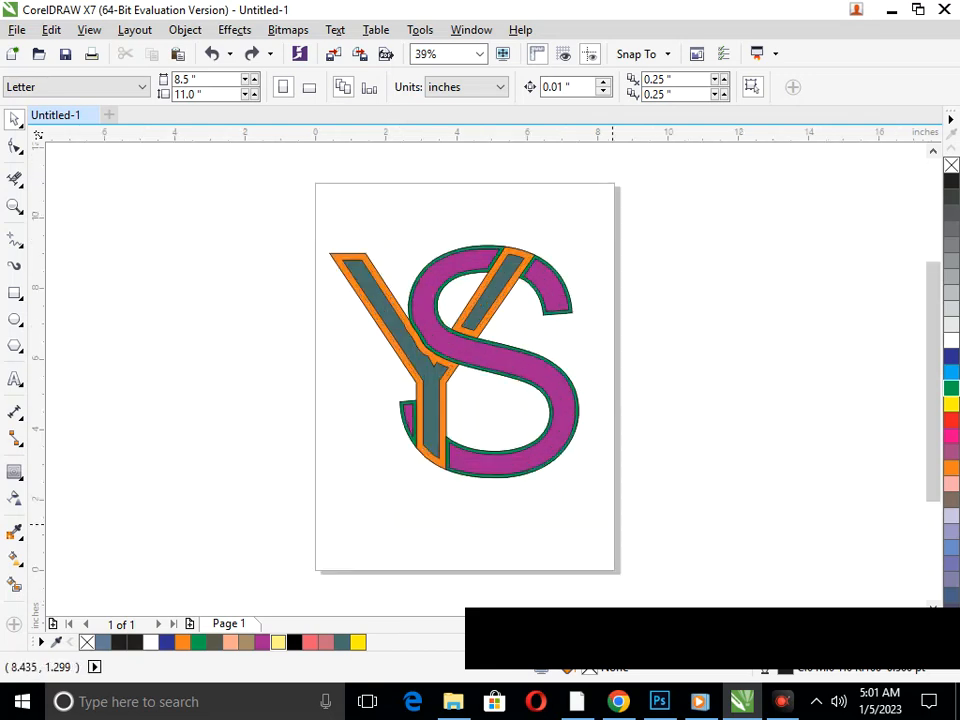